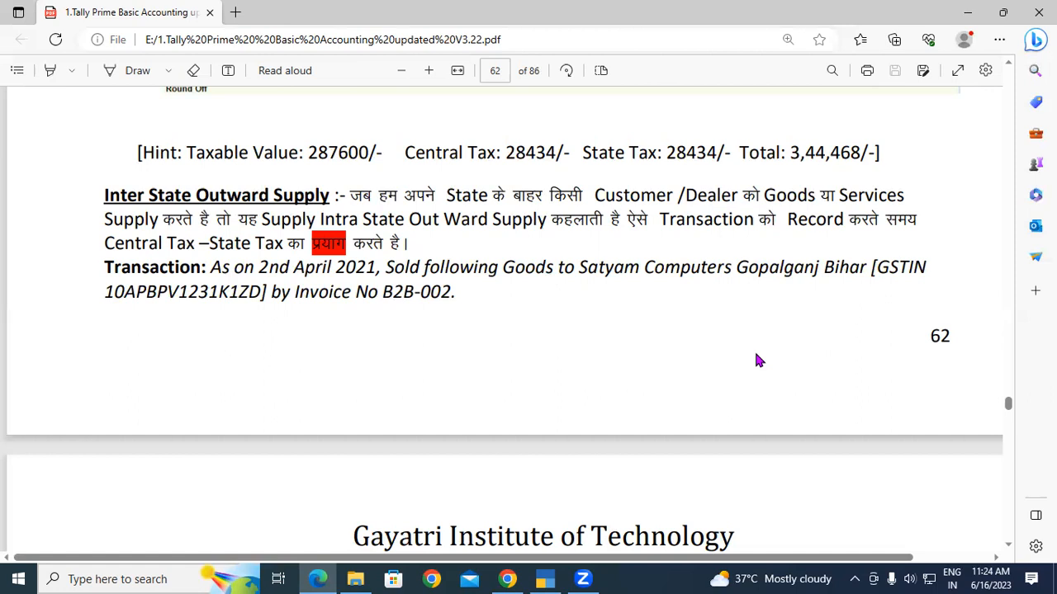
# Step: Switch to TallyPrime and load the company Gayatri Cumputers Ltd from the D:\tally11am folder
pyautogui.scroll(-4, 758, 361)
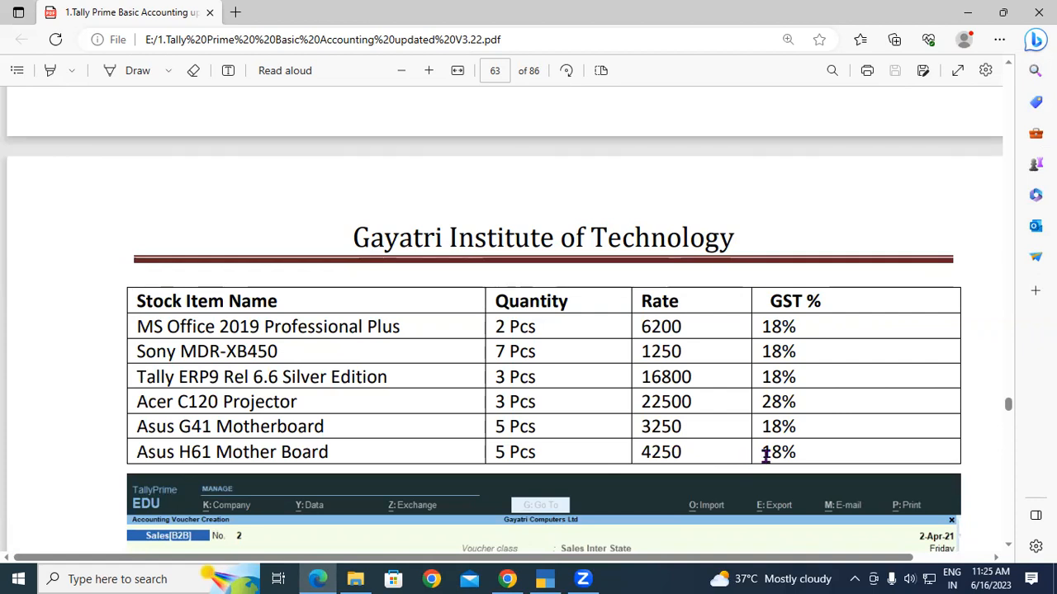
pyautogui.scroll(-3, 769, 456)
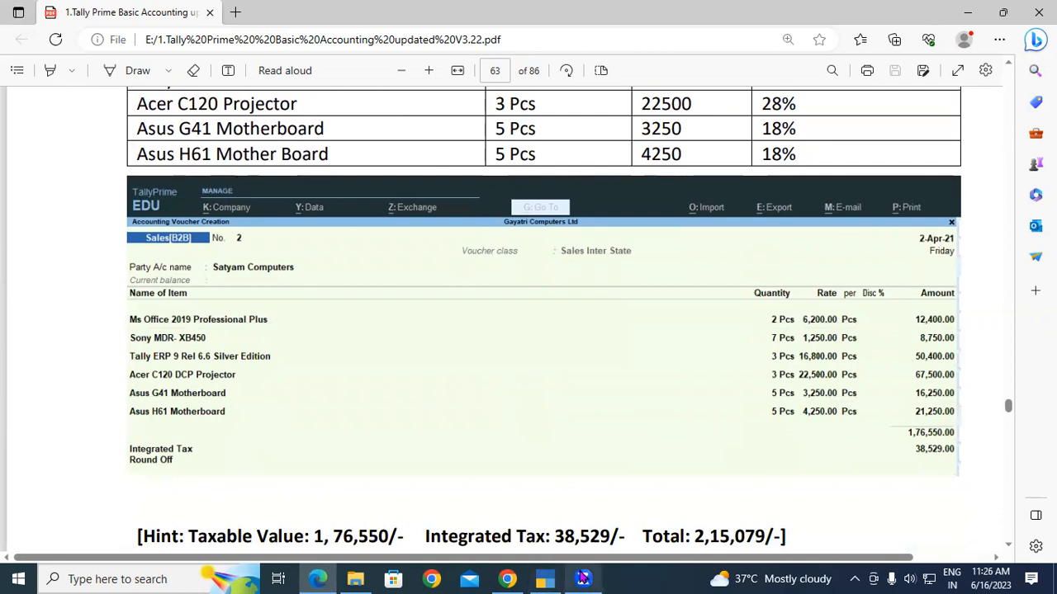
pyautogui.click(538, 578)
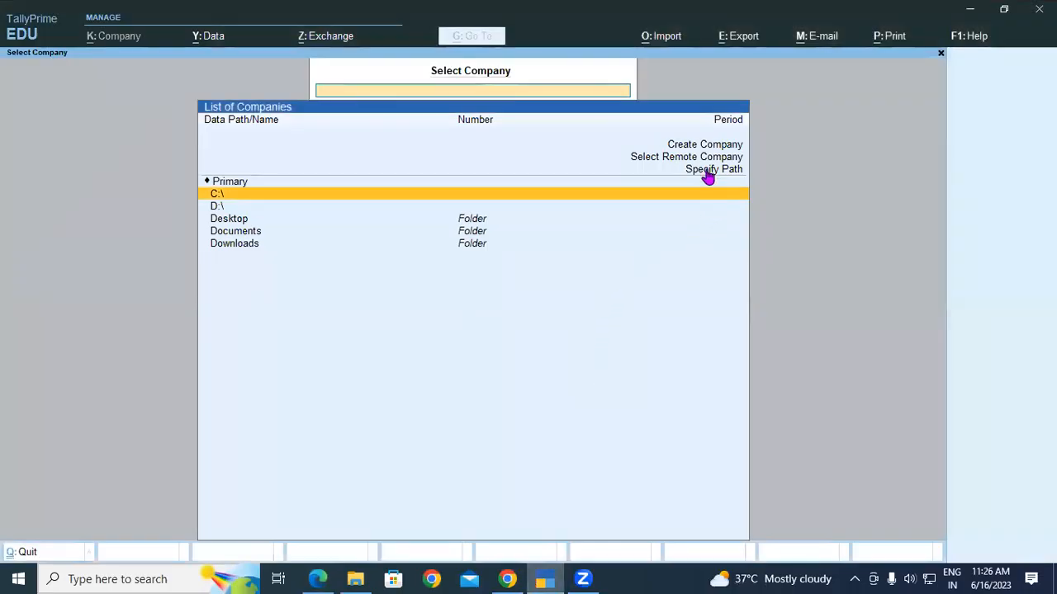
pyautogui.click(218, 207)
pyautogui.click(218, 207)
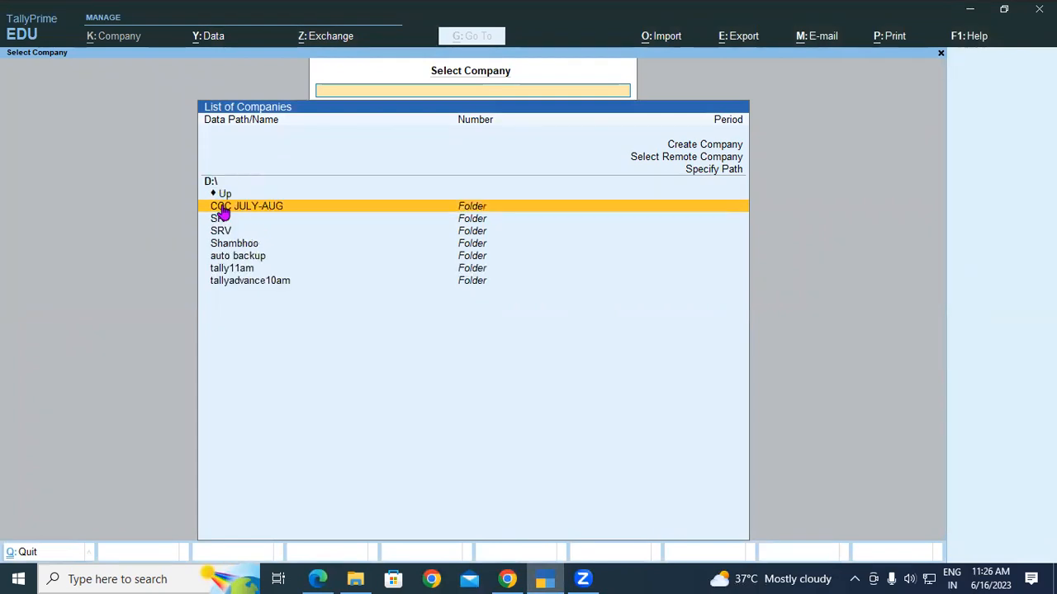
pyautogui.press('Down')
pyautogui.press('Down')
pyautogui.press('Down')
pyautogui.press('Down')
pyautogui.press('Down')
pyautogui.press('Return')
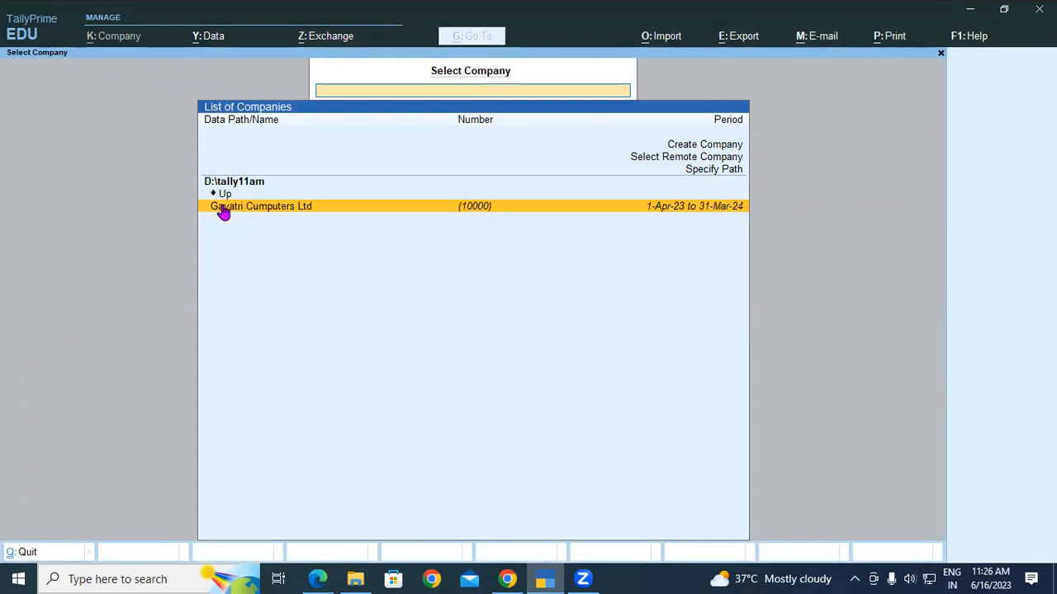
pyautogui.click(223, 211)
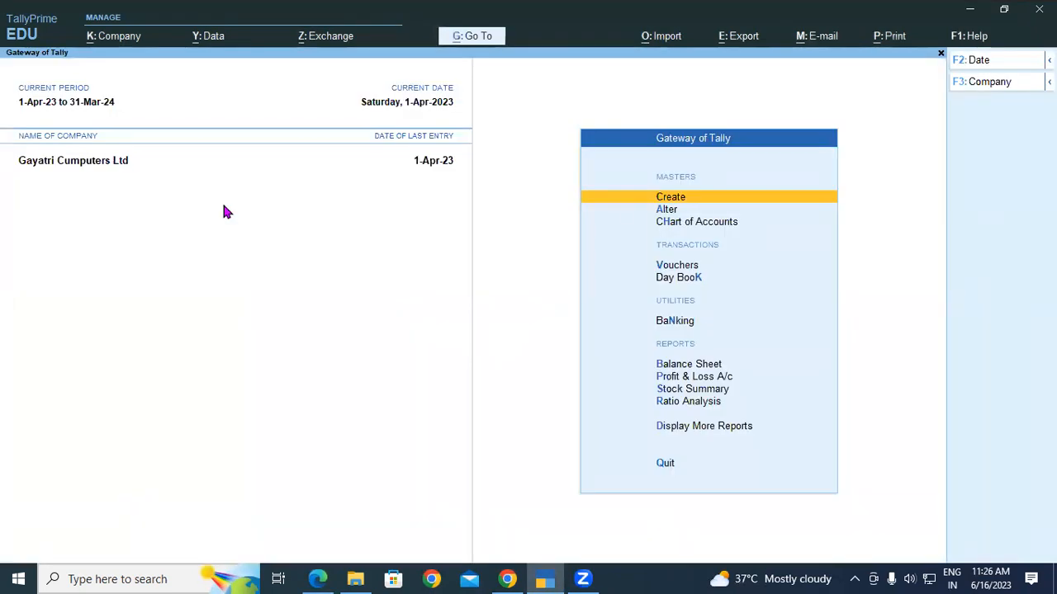
# Step: Start a new sales voucher of type SALES (B2B) with the voucher class SALES INTERSTATE
pyautogui.press('v')
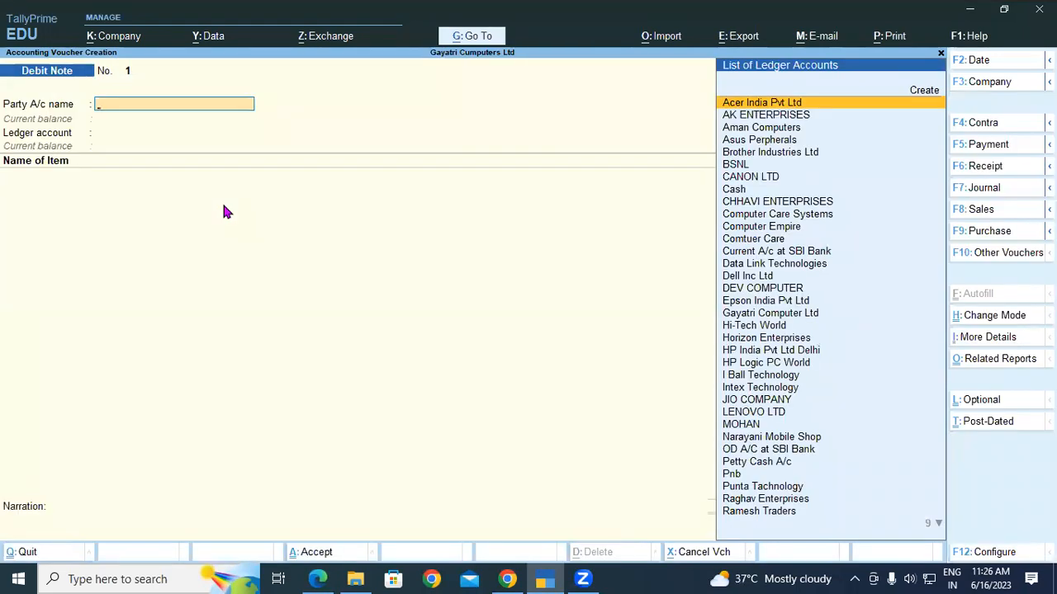
pyautogui.press('F8')
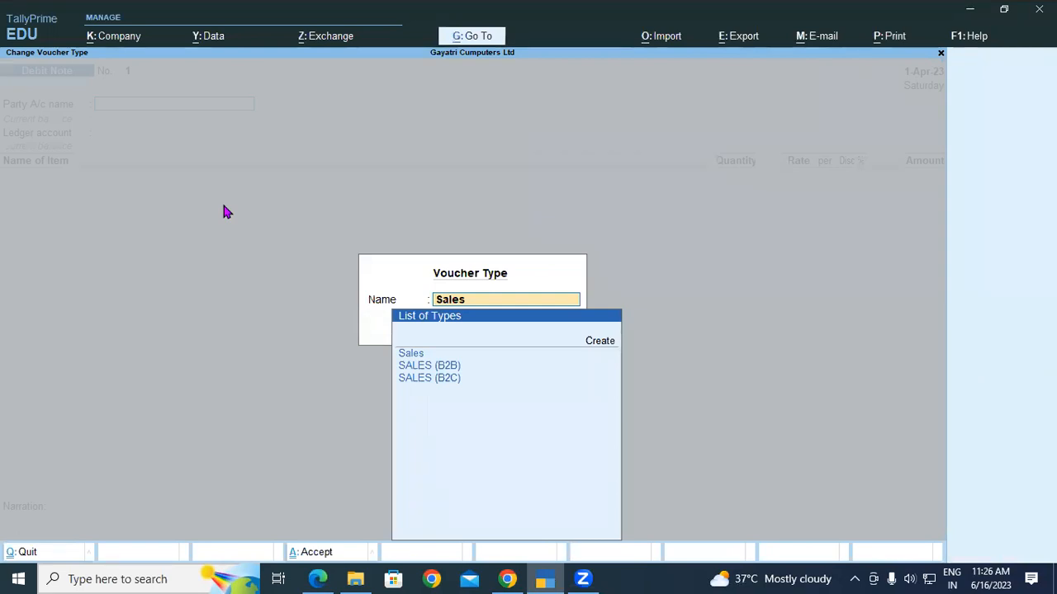
pyautogui.press('Down')
pyautogui.press('Return')
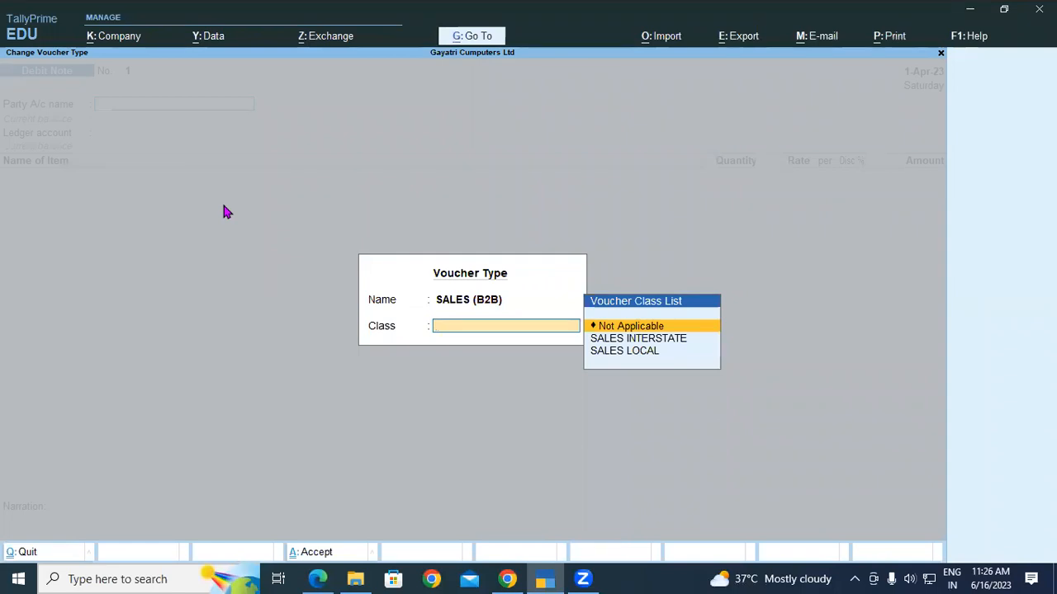
pyautogui.press('Down')
pyautogui.press('Return')
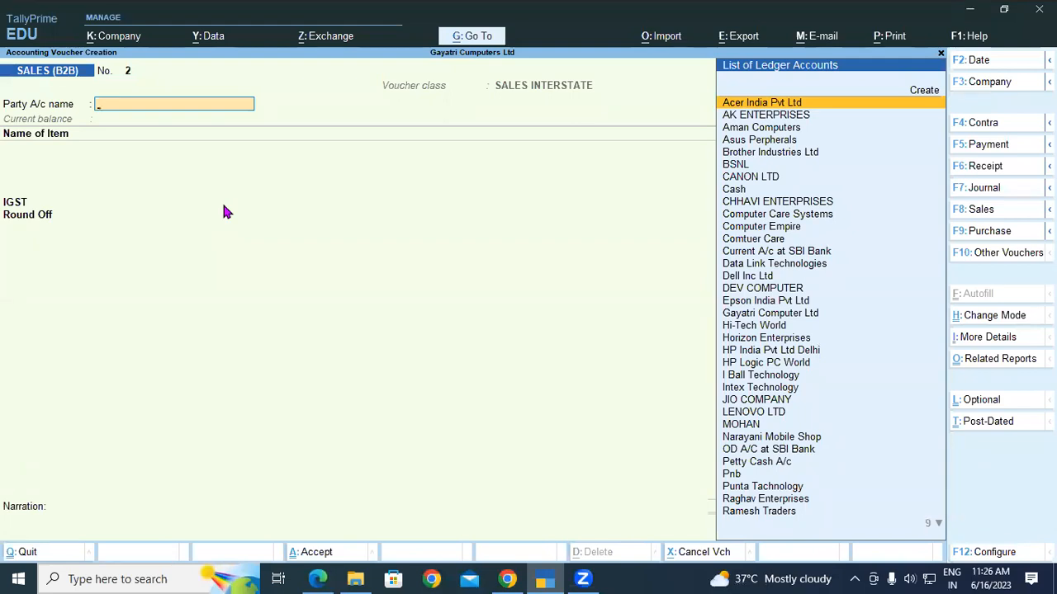
# Step: Start creating a new party ledger from the voucher and name it SATYAM COMPUTER, without an alias
pyautogui.write('st')
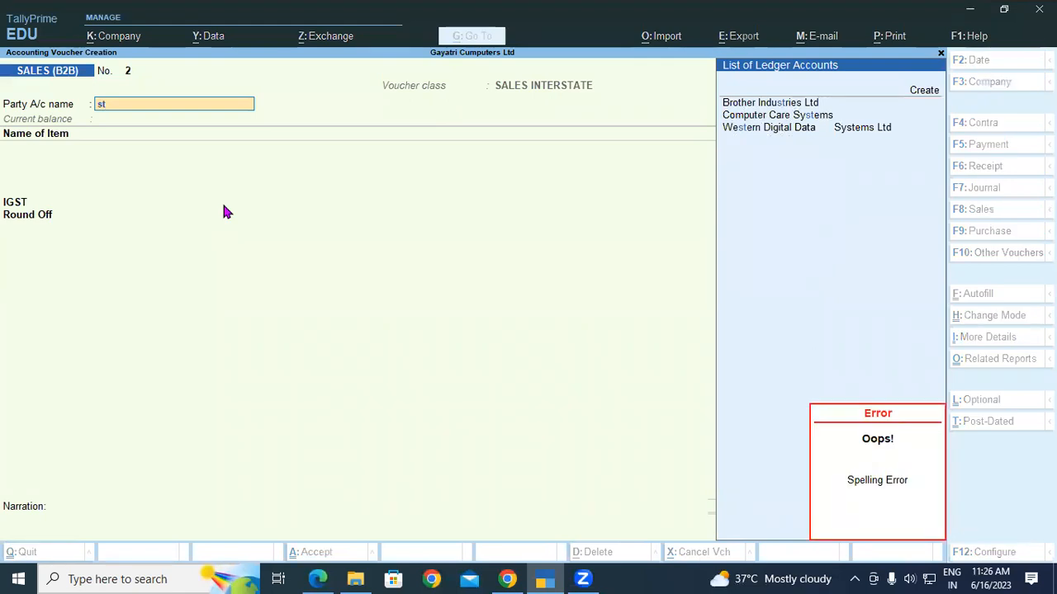
pyautogui.hotkey('alt', 'c')
pyautogui.write('S')
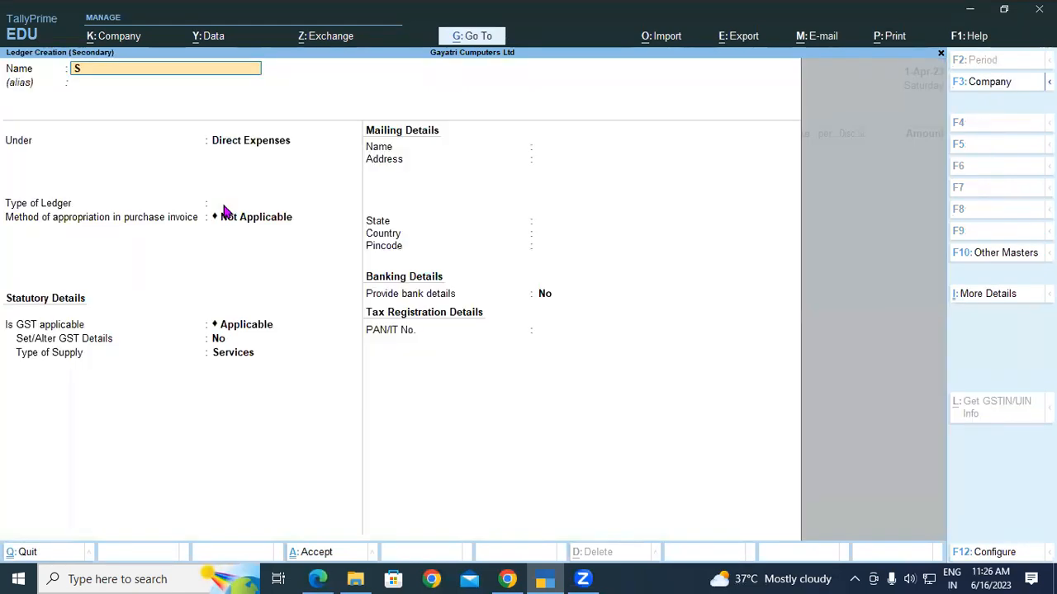
pyautogui.press('BackSpace')
pyautogui.write('ATYAM')
pyautogui.press('BackSpace')
pyautogui.press('BackSpace')
pyautogui.press('BackSpace')
pyautogui.press('BackSpace')
pyautogui.press('BackSpace')
pyautogui.write('SATYAM COMPUTER')
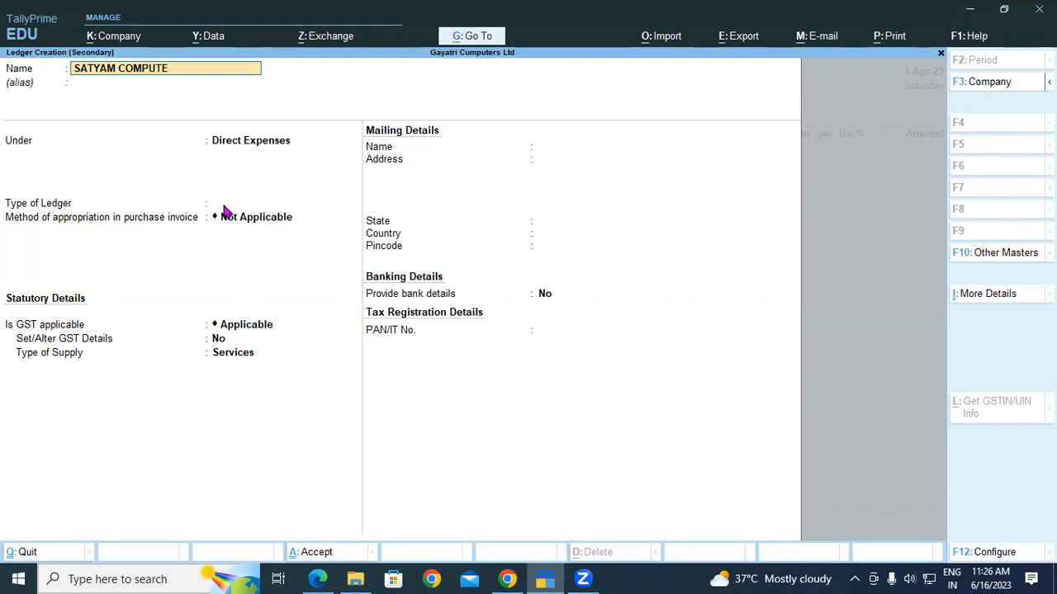
pyautogui.press('Return')
pyautogui.press('Return')
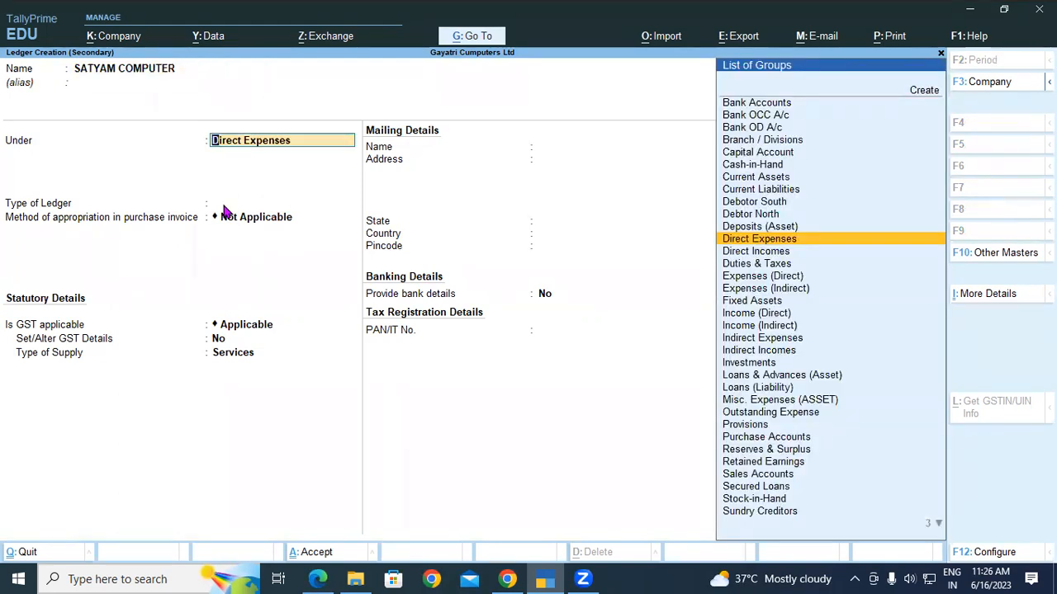
# Step: Place the new ledger under Sundry Debtors and keep its default bill-by-bill setting
pyautogui.write('SUNDR')
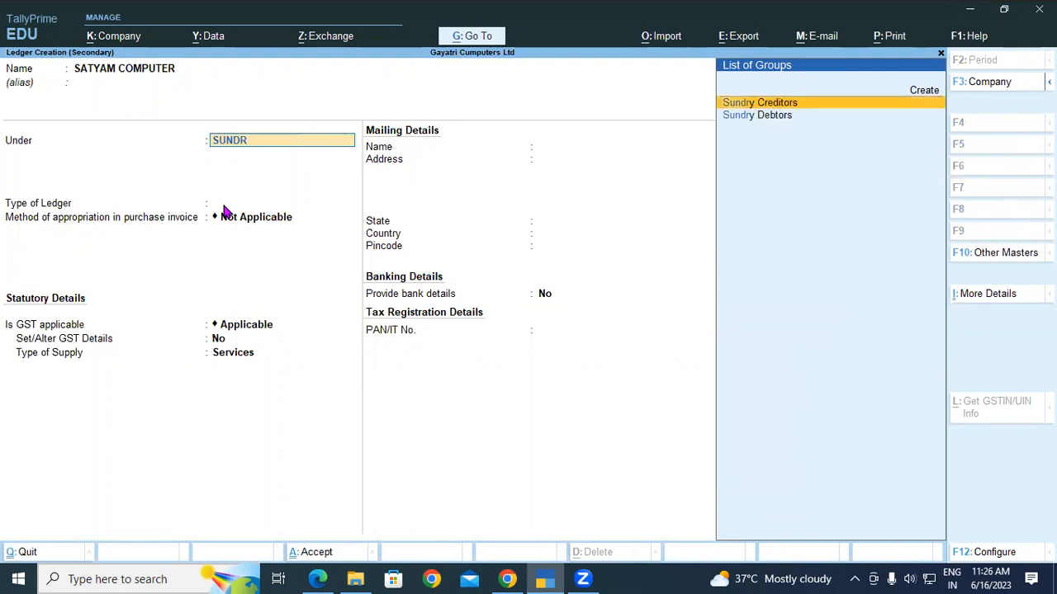
pyautogui.press('Down')
pyautogui.press('Return')
pyautogui.press('Return')
pyautogui.press('Return')
pyautogui.press('Return')
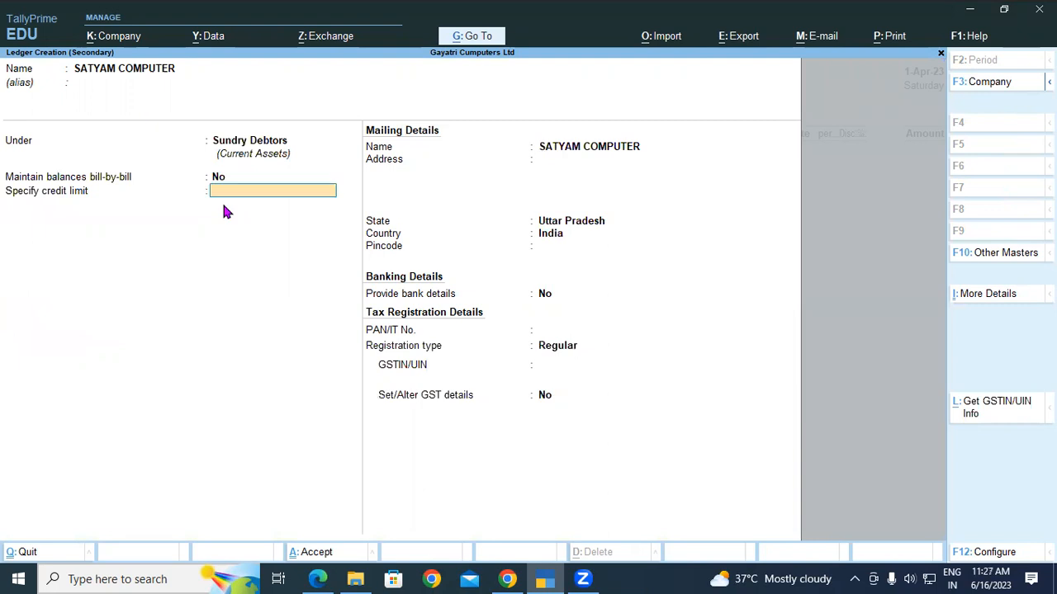
# Step: Set the ledger's address to GOPALGANJ and its state to Bihar, keeping India and the Regular registration type
pyautogui.write('G')
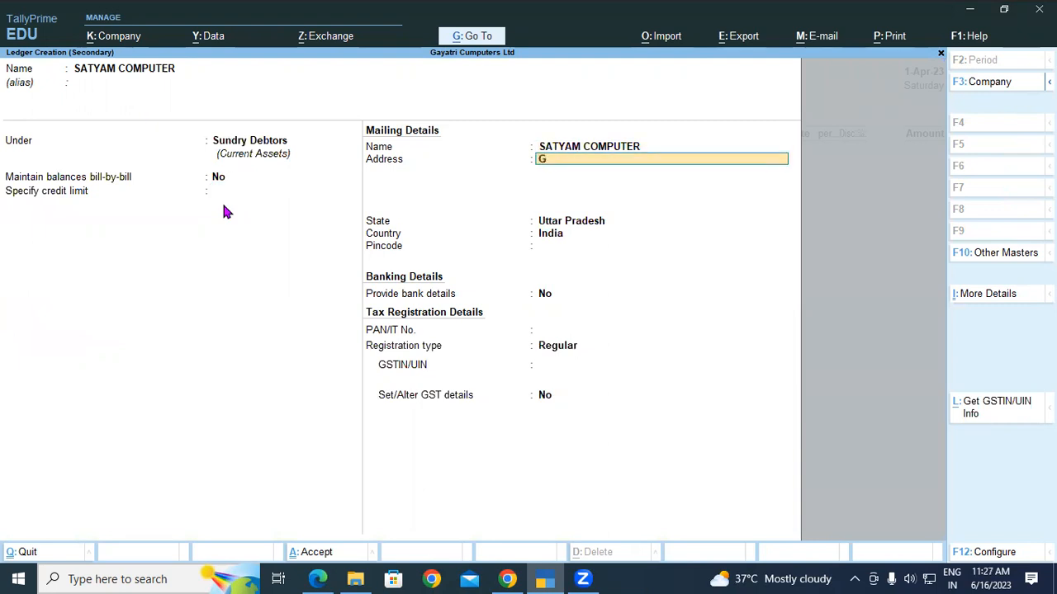
pyautogui.write('OPALGANJ')
pyautogui.press('Return')
pyautogui.press('Return')
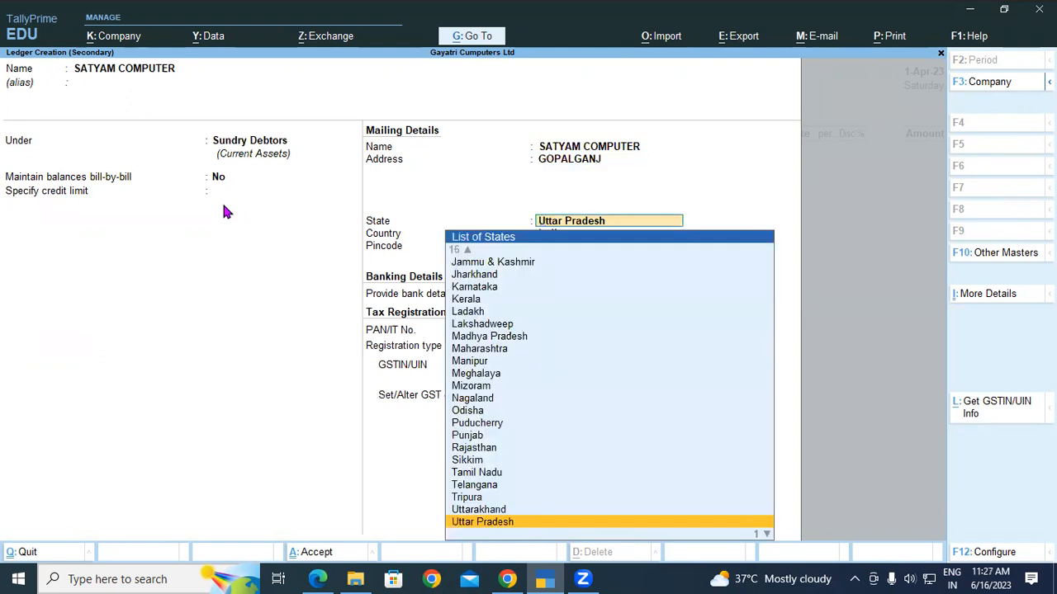
pyautogui.write('Bihar')
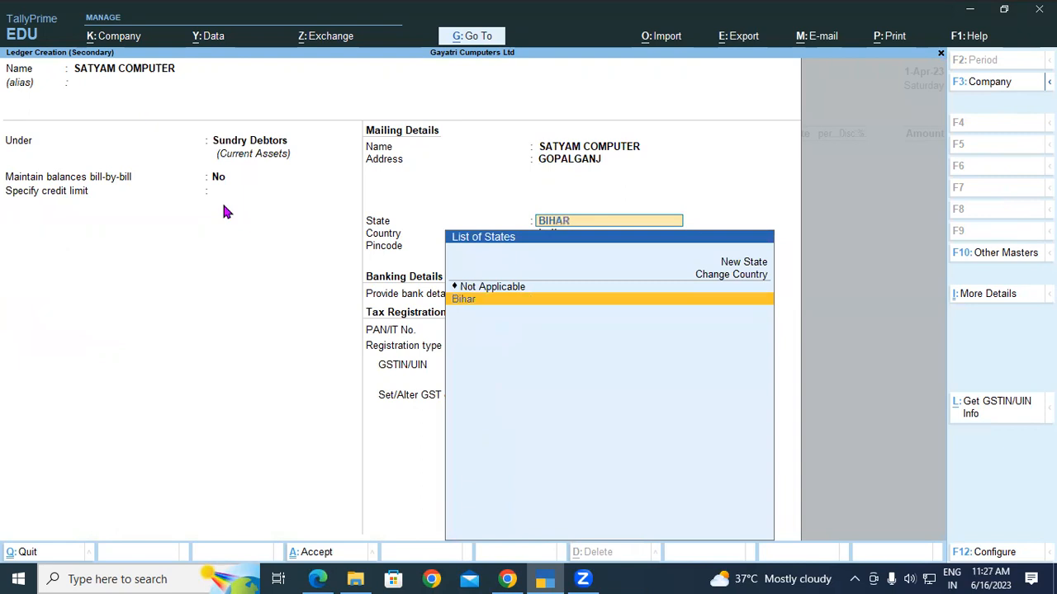
pyautogui.press('Return')
pyautogui.press('Return')
pyautogui.press('Return')
pyautogui.press('Return')
pyautogui.press('Return')
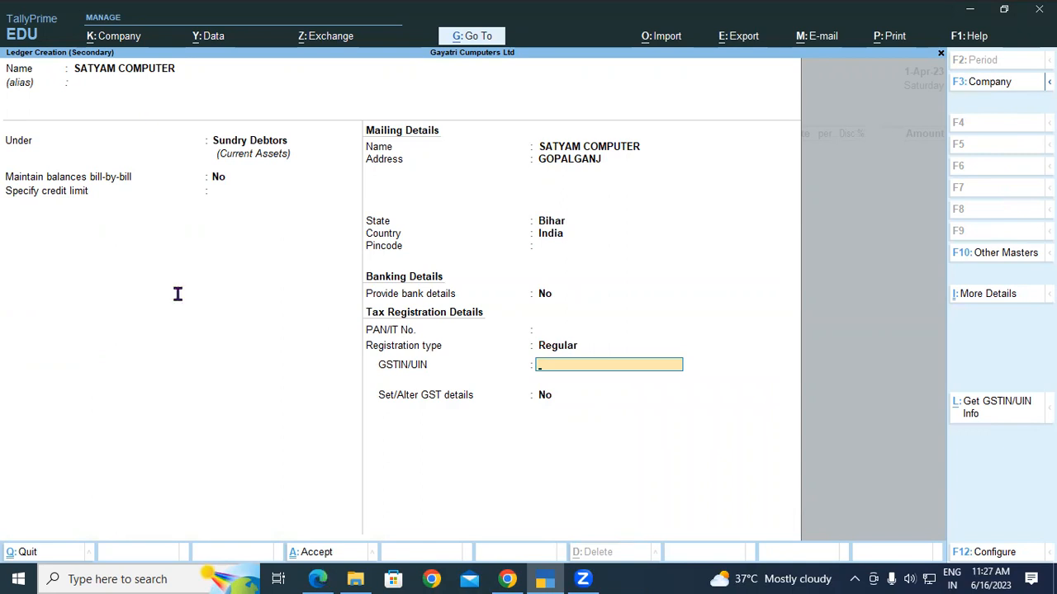
# Step: Enter the party's GSTIN, consulting the PDF in Edge for the number, and save the ledger
pyautogui.hotkey('alt', 'Tab')
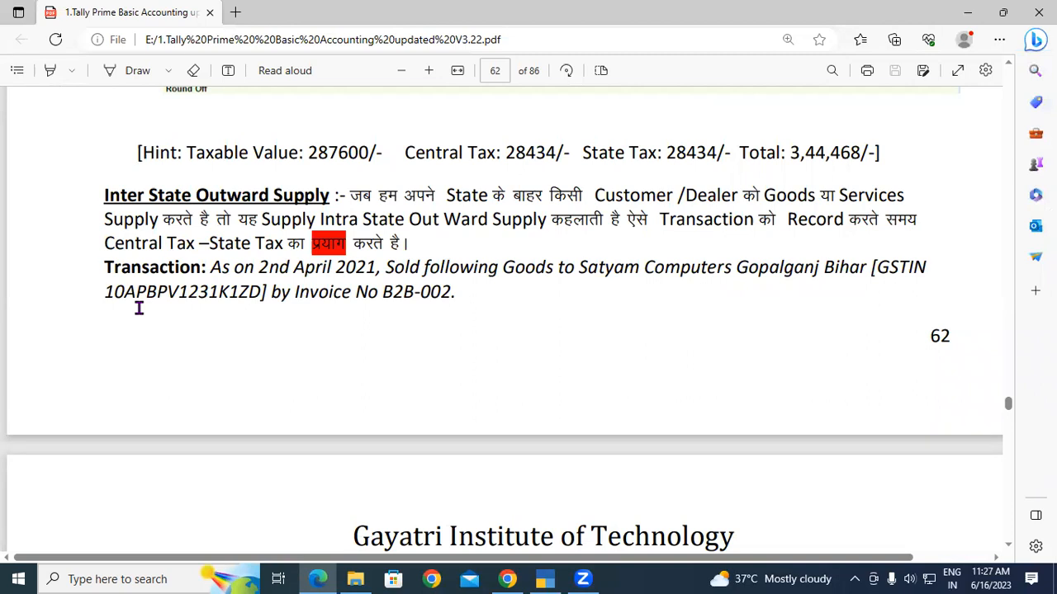
pyautogui.click(544, 579)
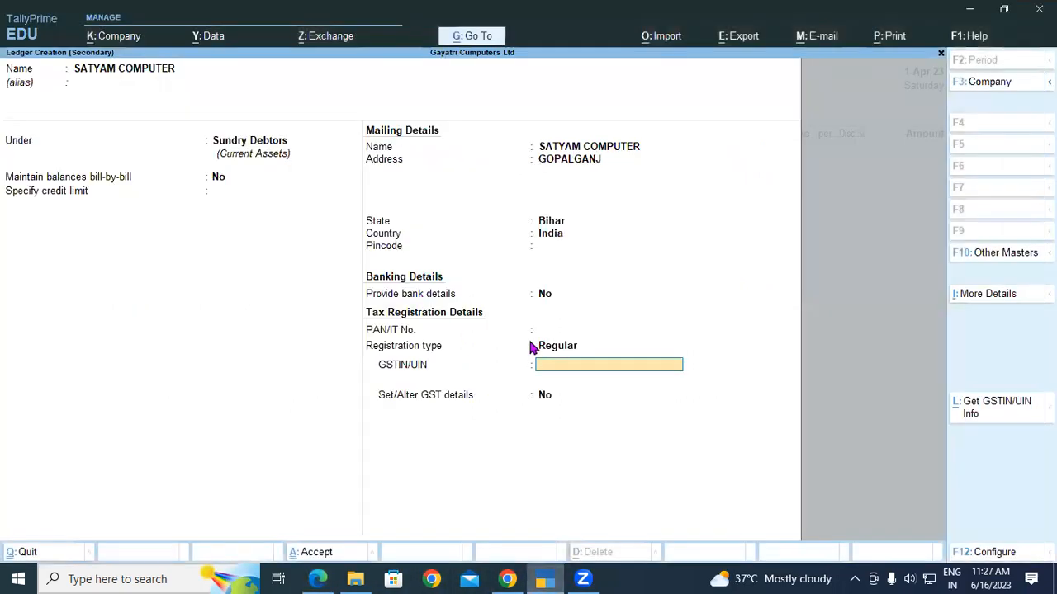
pyautogui.write('01APB')
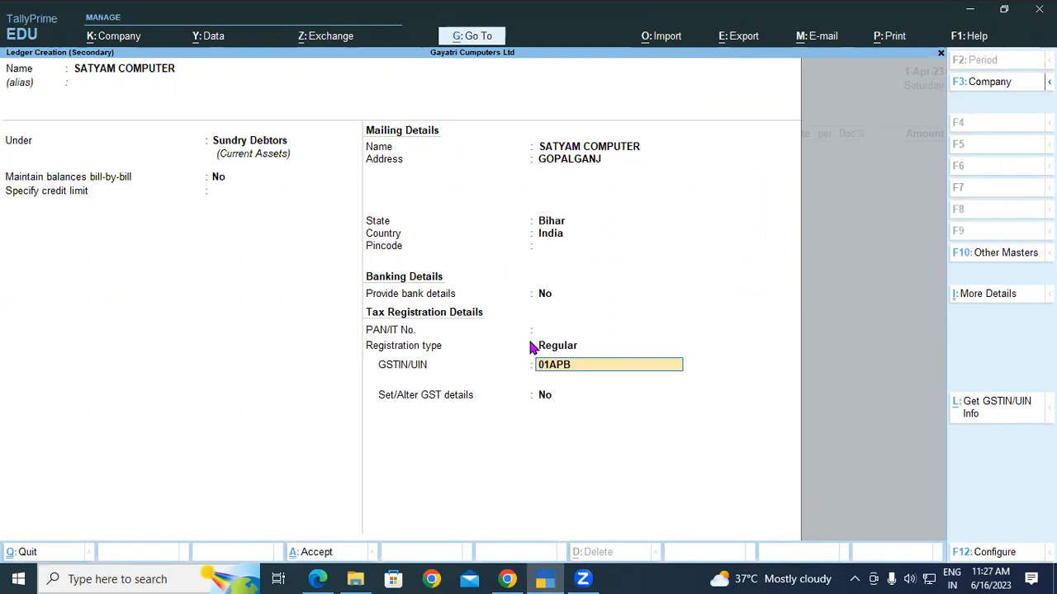
pyautogui.write('PV1231K1ZD')
pyautogui.press('Return')
pyautogui.press('Return')
pyautogui.press('Return')
pyautogui.press('Return')
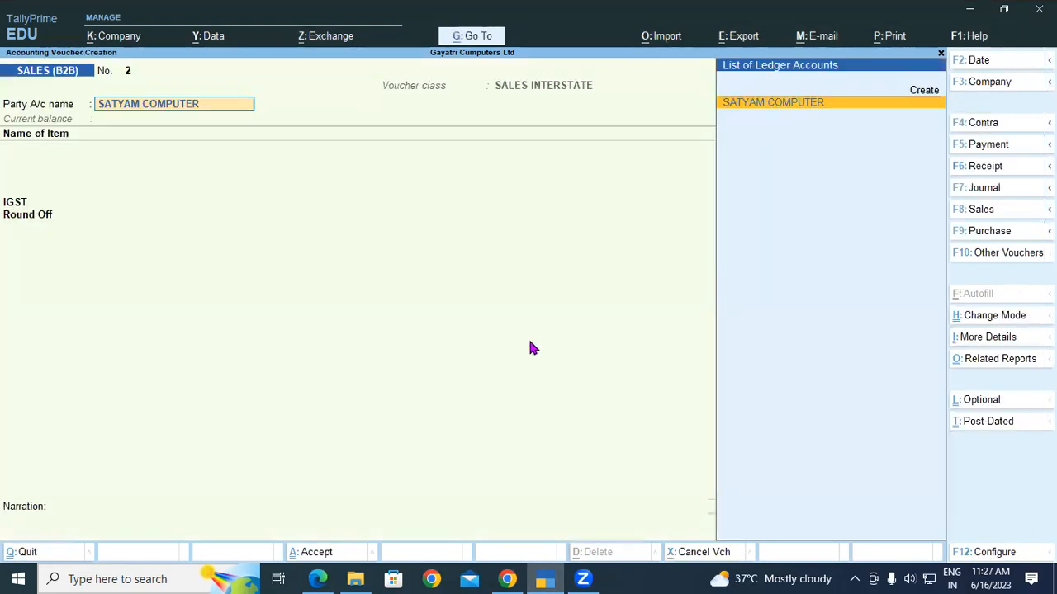
# Step: Use SATYAM COMPUTER as the voucher's party, leaving the dispatch details blank and accepting the default party details
pyautogui.press('Return')
pyautogui.press('Return')
pyautogui.press('Return')
pyautogui.press('Return')
pyautogui.press('Return')
pyautogui.press('Return')
pyautogui.press('Return')
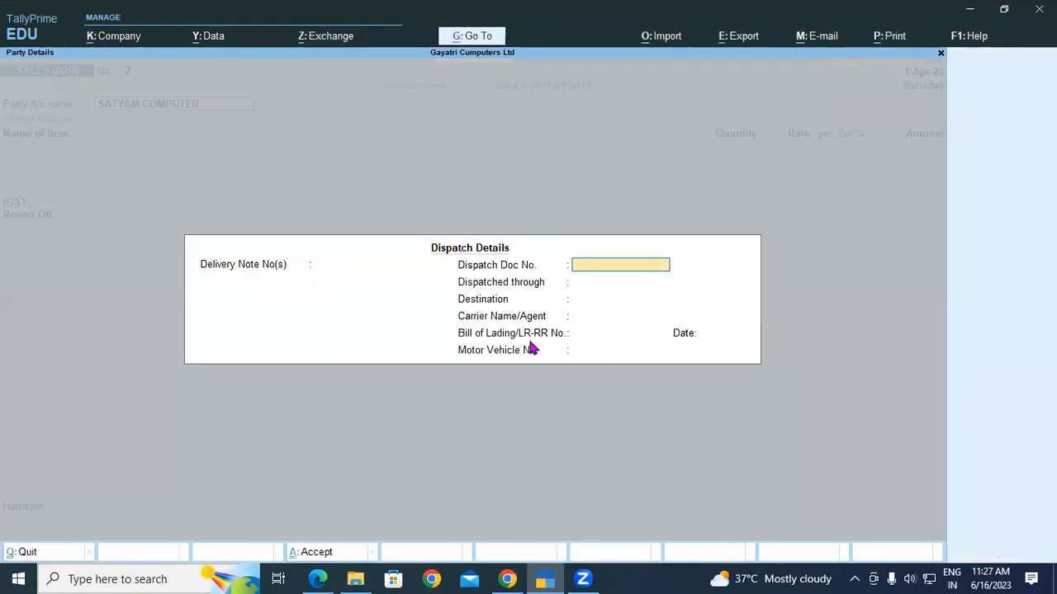
pyautogui.press('Return')
pyautogui.press('Return')
pyautogui.press('Return')
pyautogui.press('Return')
pyautogui.press('Return')
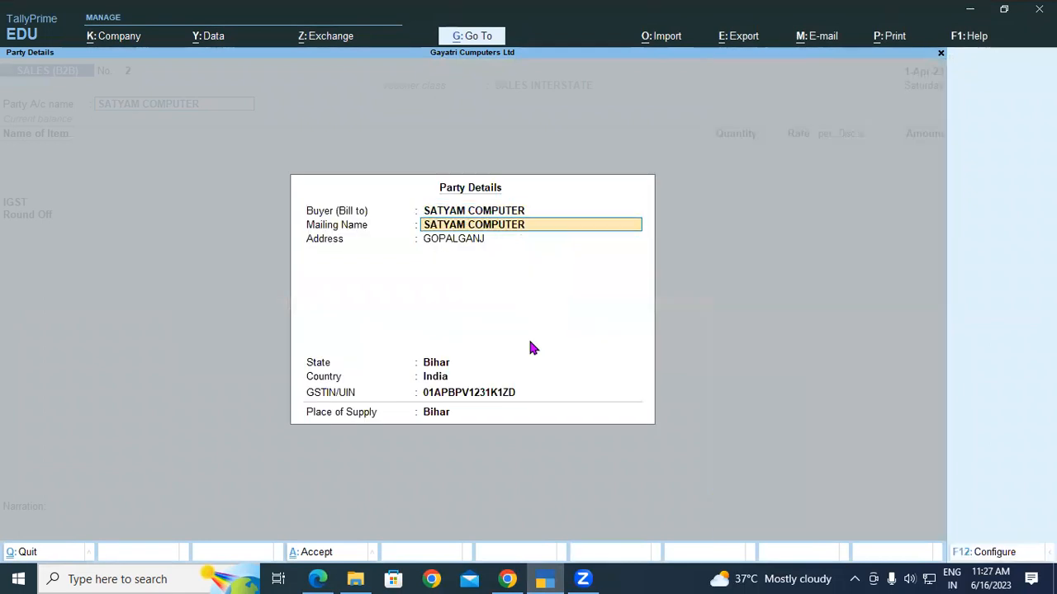
pyautogui.press('Return')
pyautogui.press('Return')
pyautogui.press('Return')
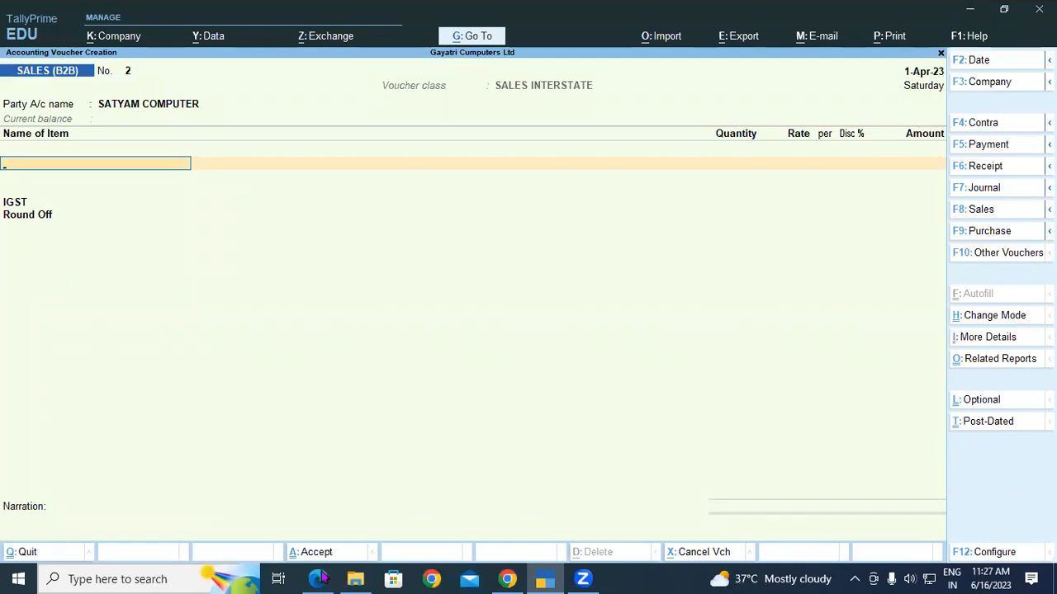
# Step: Check the item table in the PDF and add MS Office 2019 Professional Plus from the Shop godown to the voucher
pyautogui.hotkey('alt', 'Tab')
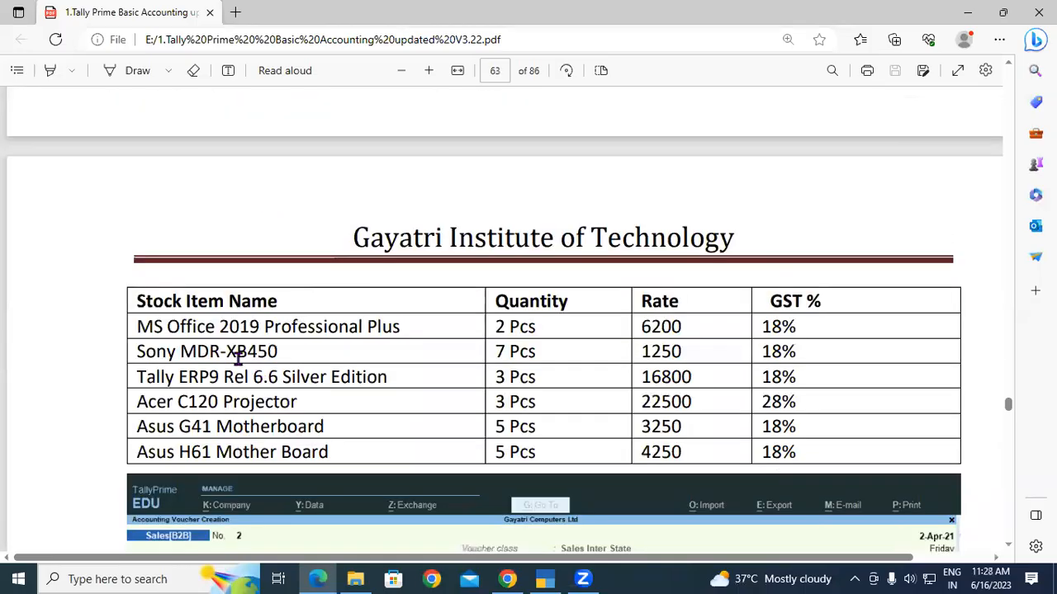
pyautogui.click(558, 578)
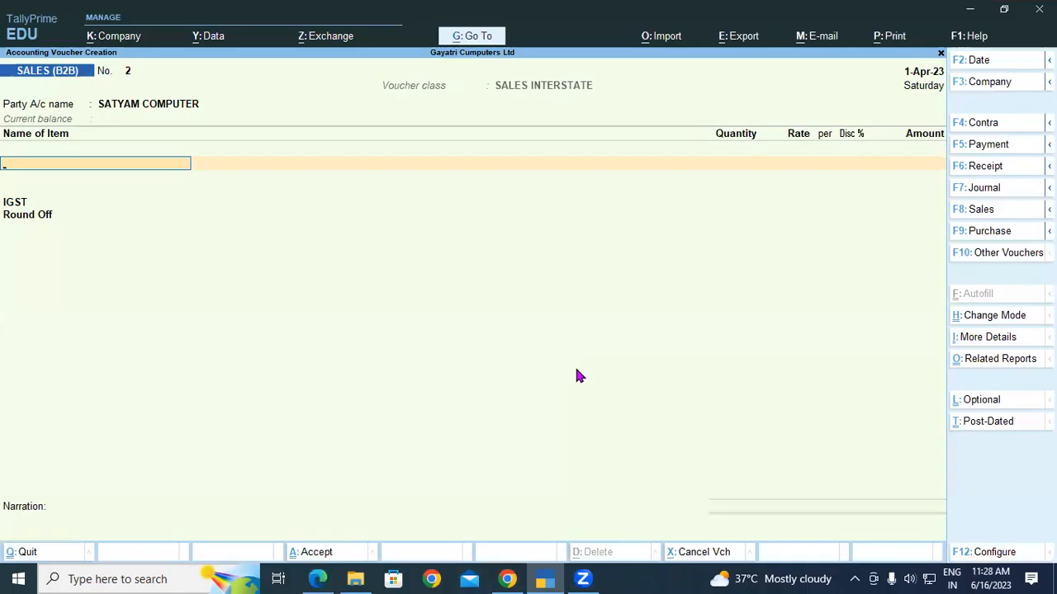
pyautogui.write('MS')
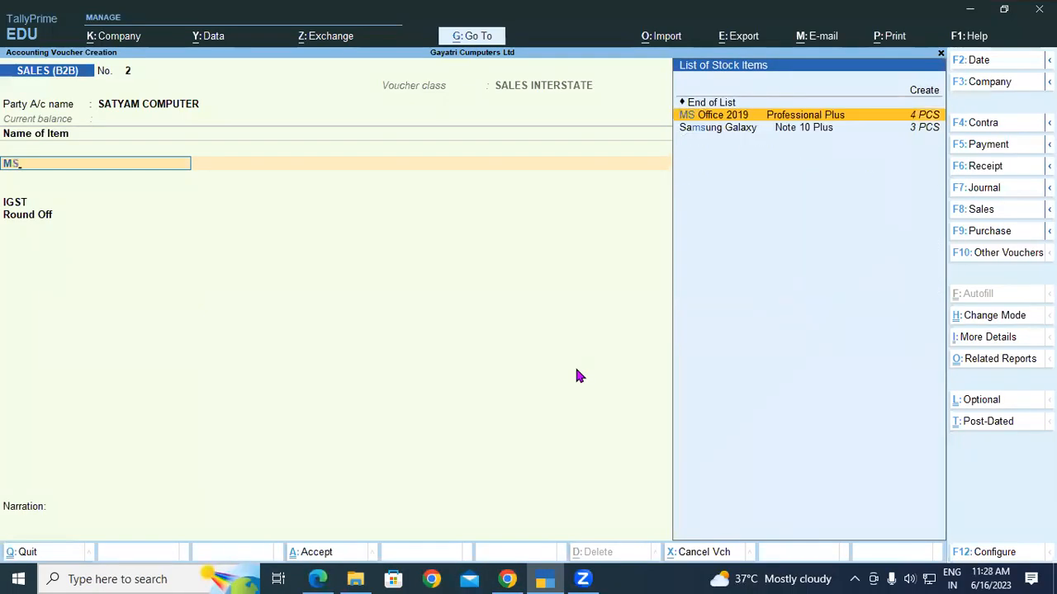
pyautogui.press('Return')
pyautogui.press('Return')
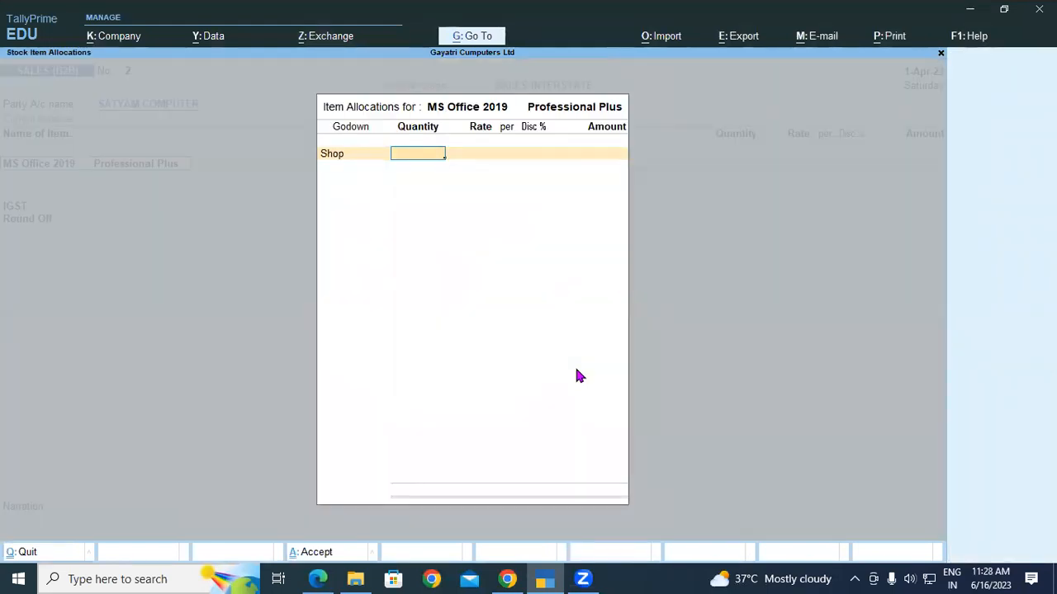
# Step: Allocate 2 PCS of MS Office 2019 Professional Plus at a rate of 6200 and accept the item line
pyautogui.write('2')
pyautogui.press('Return')
pyautogui.write('6200')
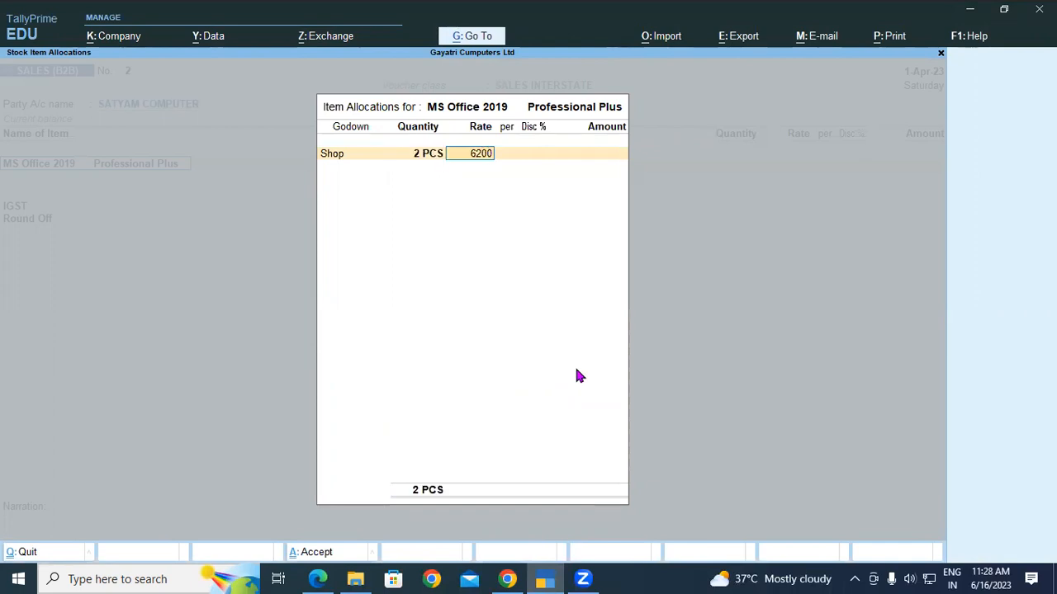
pyautogui.press('Return')
pyautogui.press('Return')
pyautogui.press('Return')
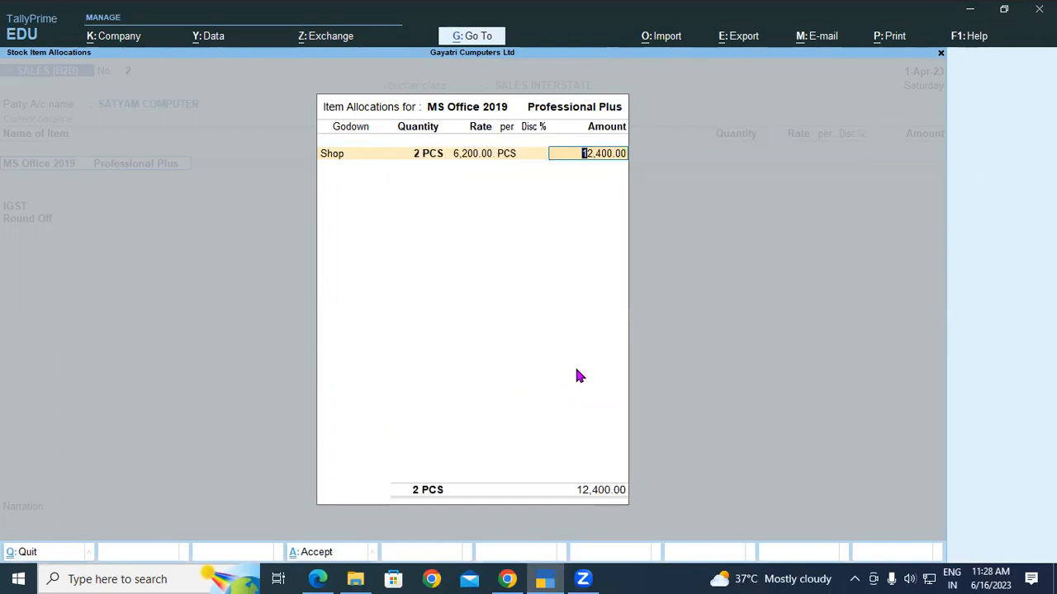
pyautogui.press('Return')
pyautogui.press('Return')
pyautogui.press('Return')
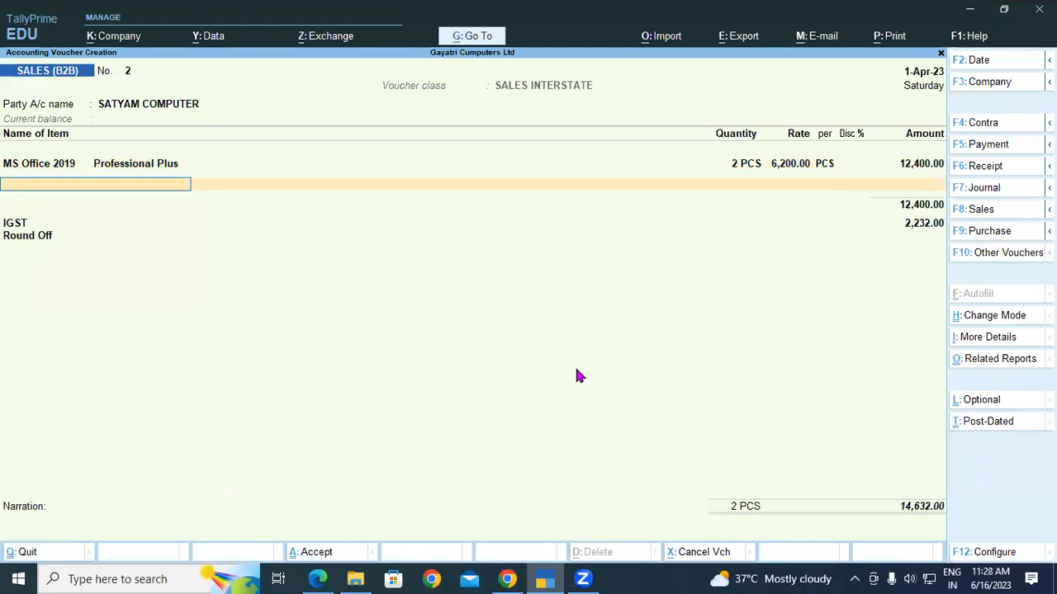
# Step: Add Sony MDR- XB450 to the voucher, allocating 7 PCS from the Shop godown at a rate of 1,250
pyautogui.write('SONY')
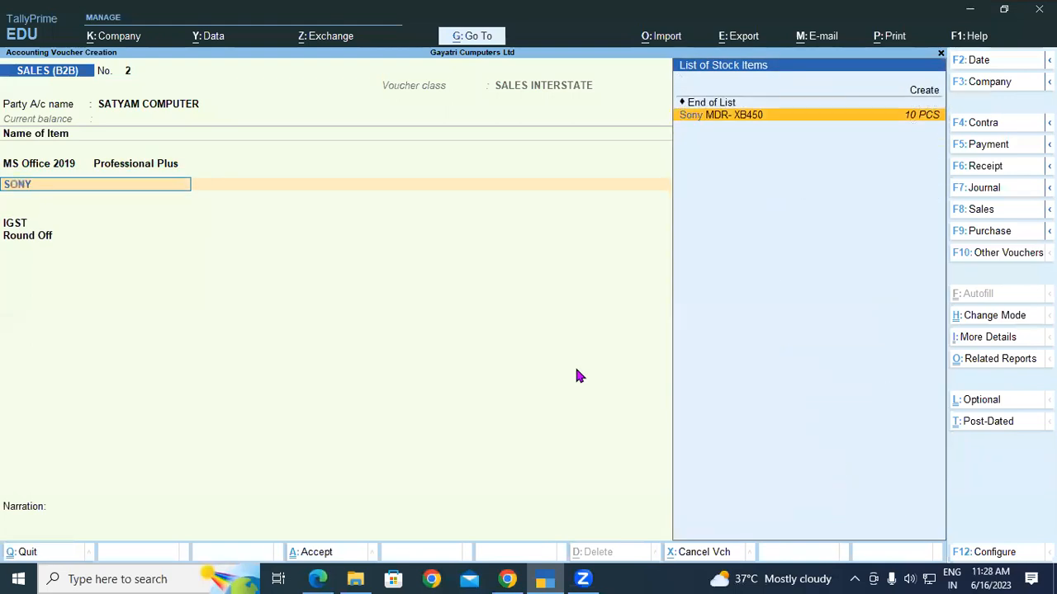
pyautogui.press('Return')
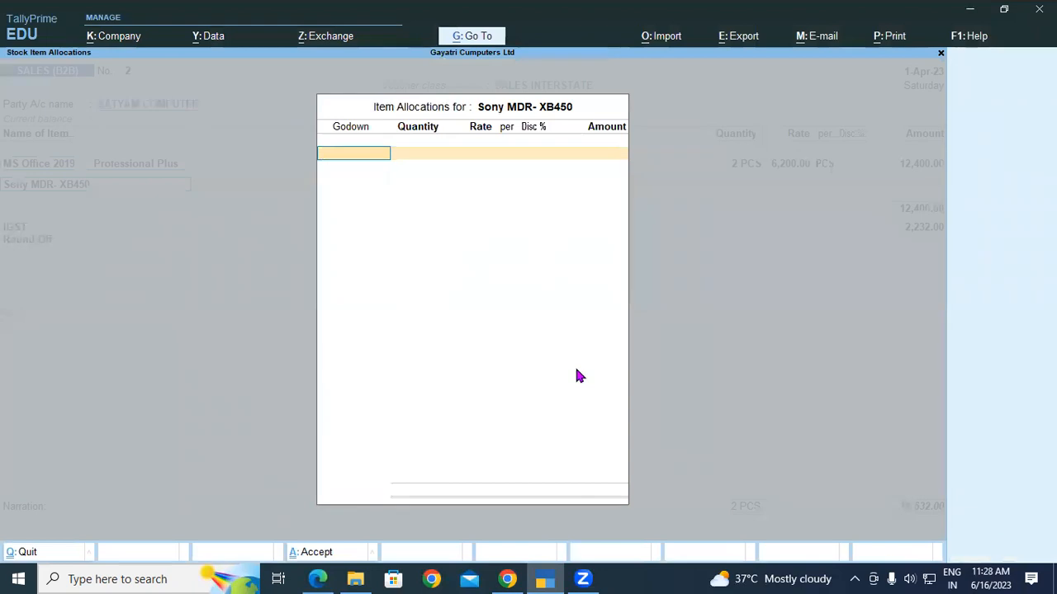
pyautogui.write('sh')
pyautogui.press('Return')
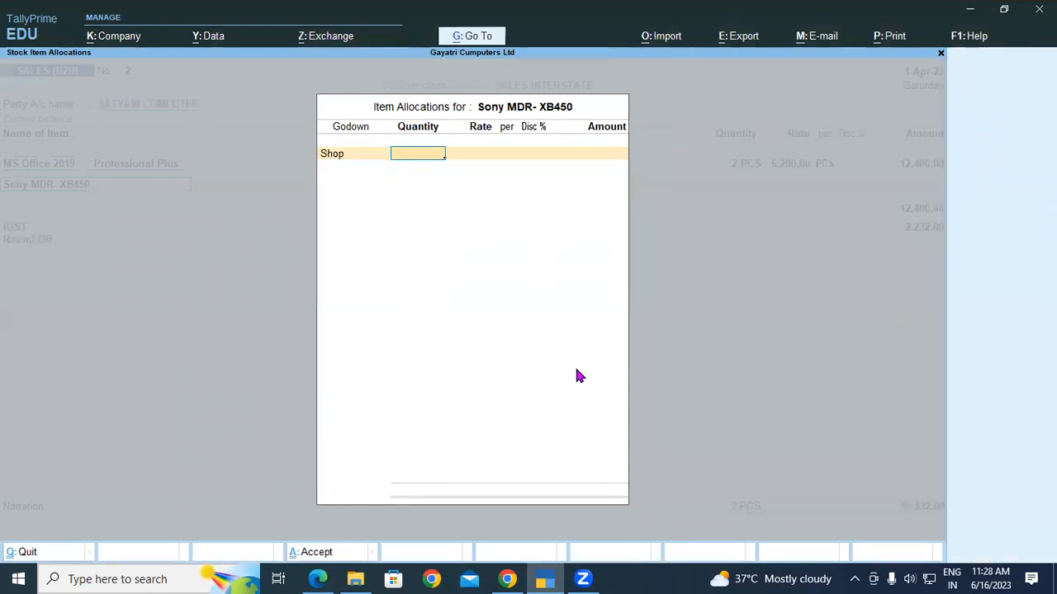
pyautogui.press('Return')
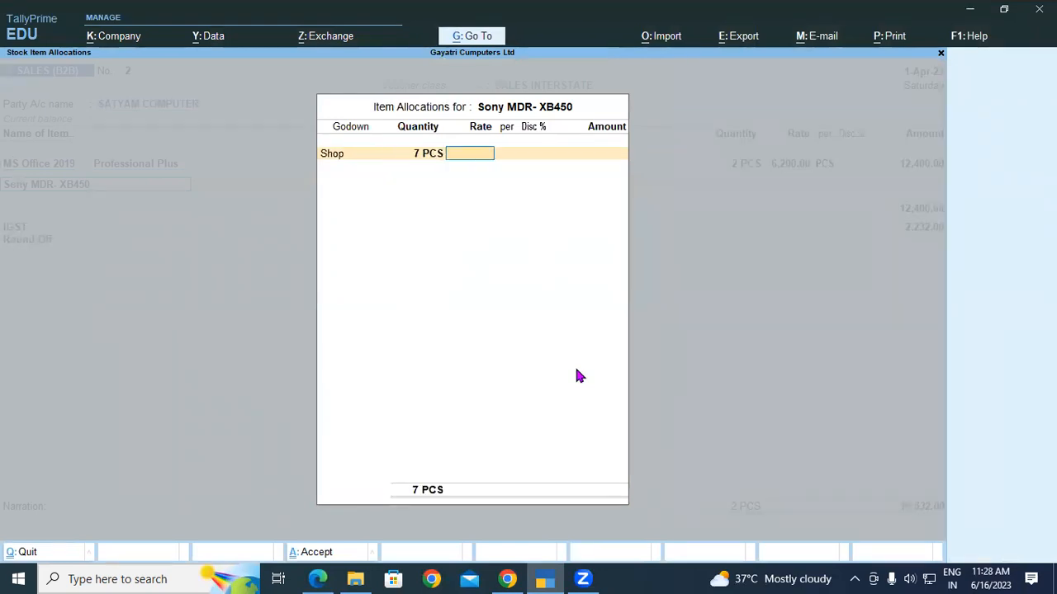
pyautogui.write('1,250')
pyautogui.press('Return')
pyautogui.press('Return')
pyautogui.press('Return')
pyautogui.press('Return')
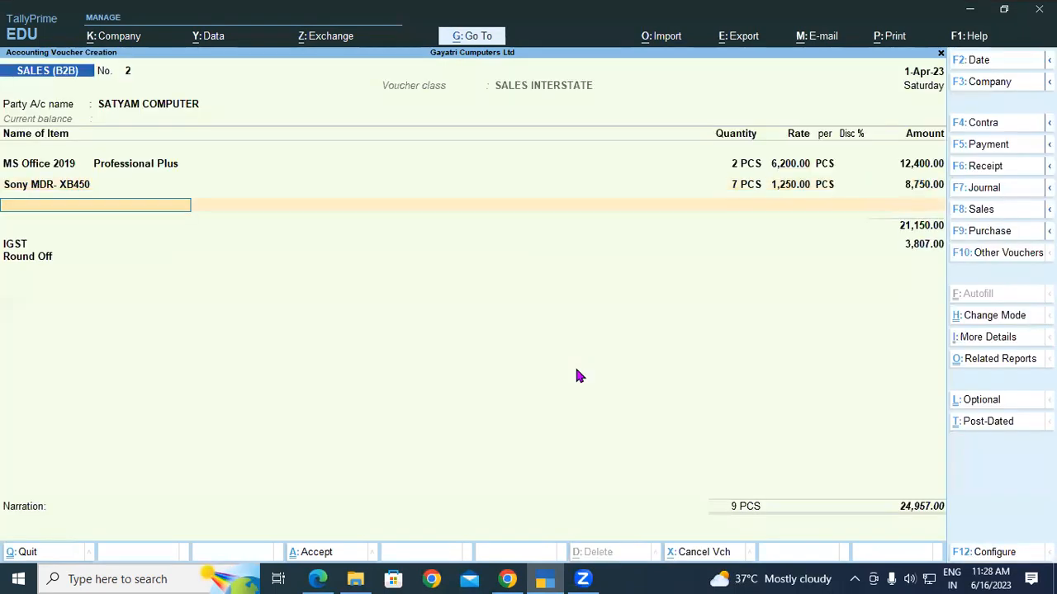
# Step: Add Tally ERP 9 Rel 6.6 Silver Edition, allocating 3 PCS from the Shop godown at a rate of 16800
pyautogui.write('TALLY')
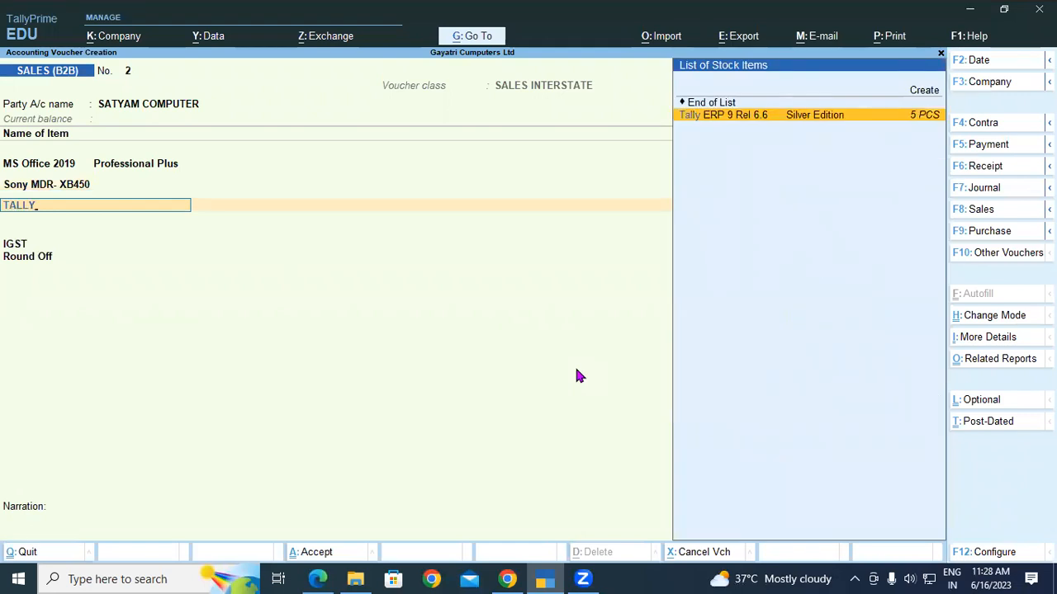
pyautogui.press('Return')
pyautogui.press('Return')
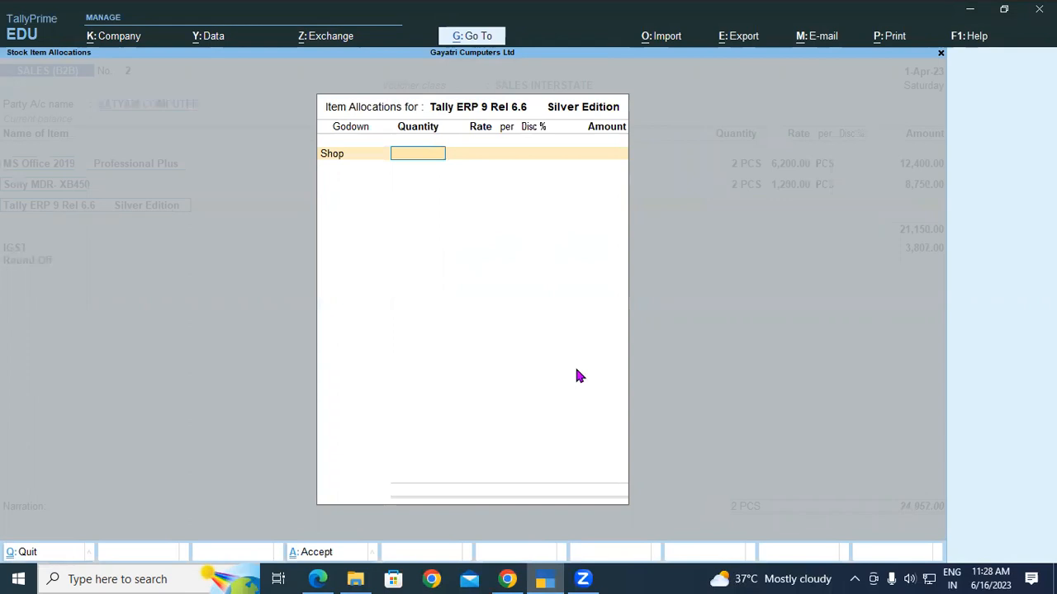
pyautogui.write('3')
pyautogui.press('Return')
pyautogui.press('Return')
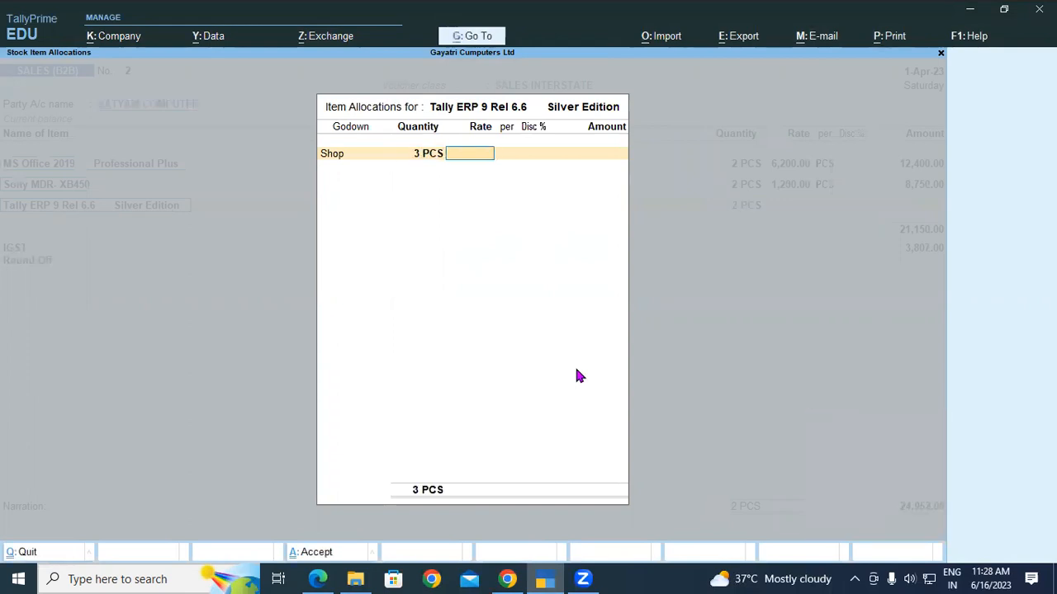
pyautogui.write('16800')
pyautogui.press('Return')
pyautogui.press('Return')
pyautogui.press('Return')
pyautogui.press('Return')
pyautogui.press('Return')
# Step: Add Acer C120 DCP Projector to the voucher, allocating 3 PCS from the Shop godown at a rate of 22500
pyautogui.write('ACER')
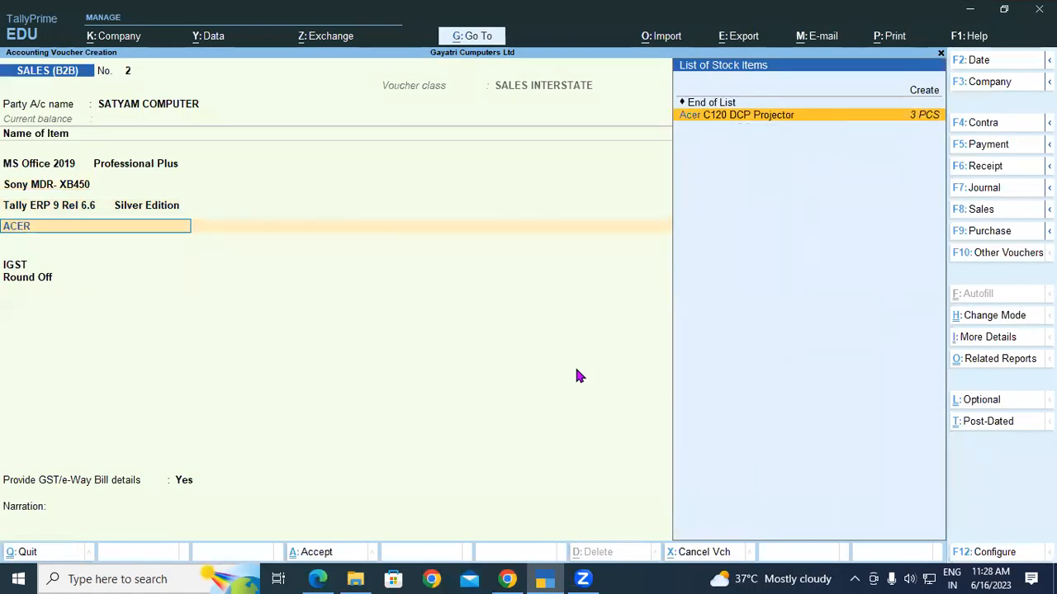
pyautogui.press('Return')
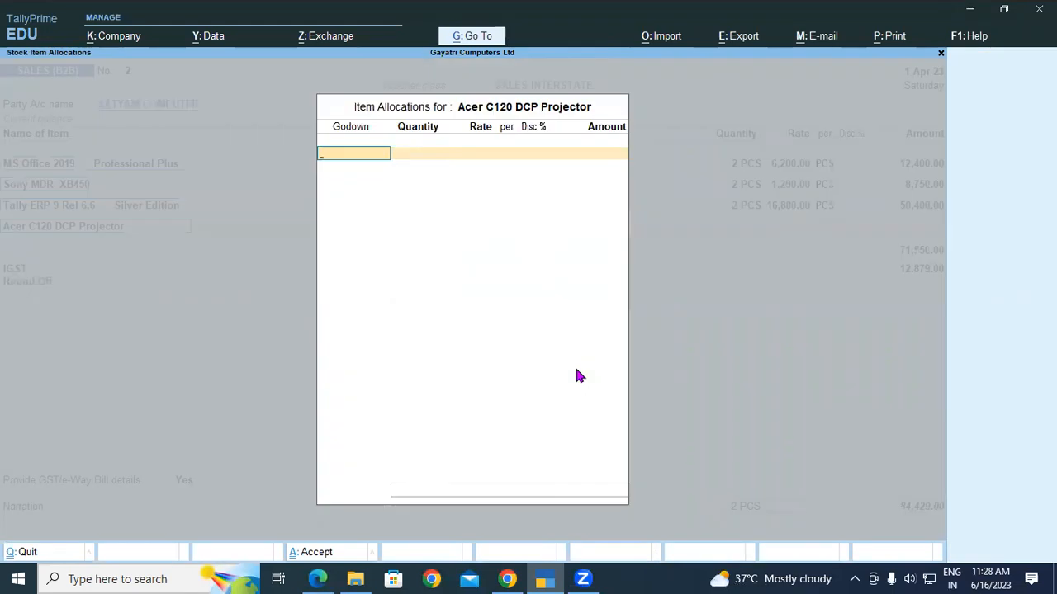
pyautogui.write('sh')
pyautogui.press('Return')
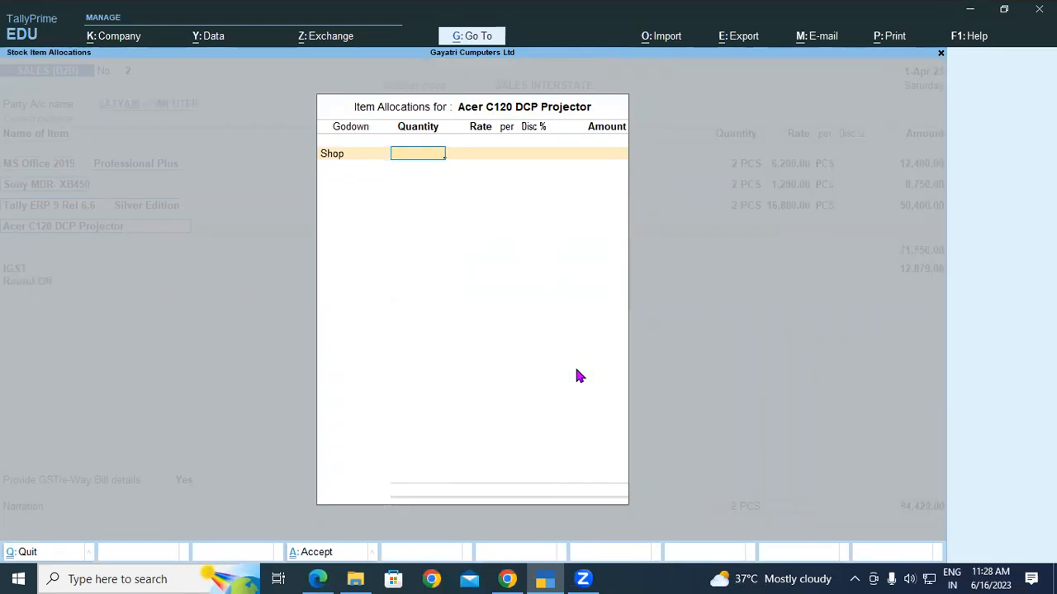
pyautogui.write('3')
pyautogui.press('Return')
pyautogui.press('Return')
pyautogui.write('22500')
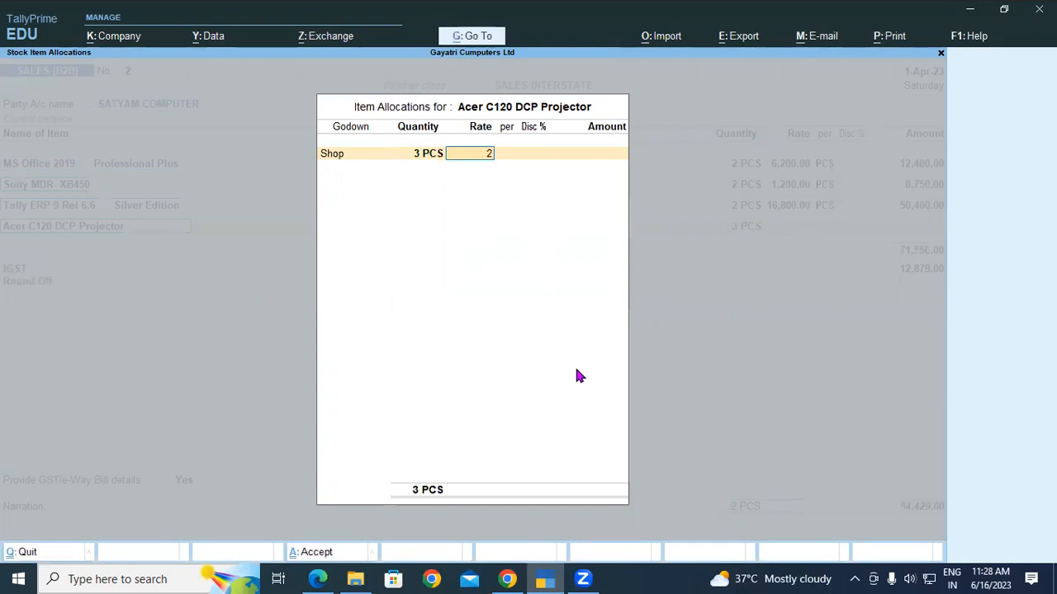
pyautogui.press('Return')
pyautogui.press('Return')
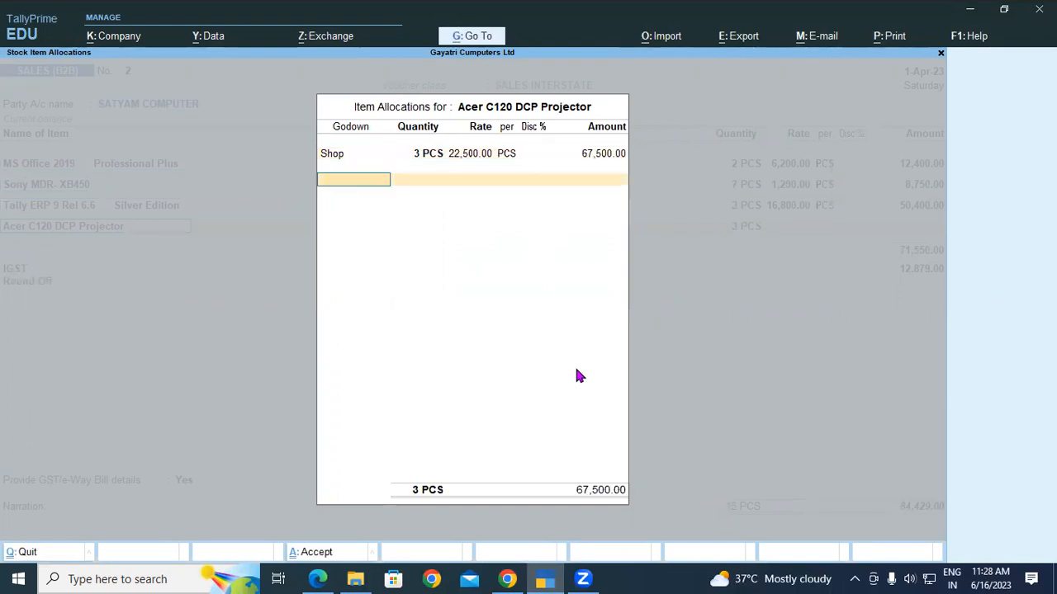
pyautogui.press('Return')
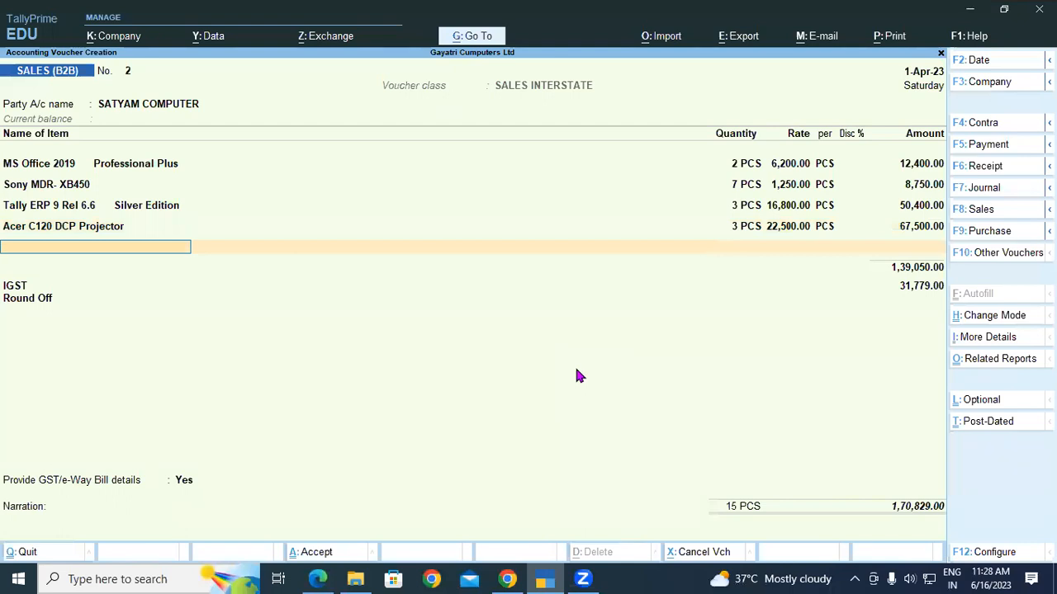
# Step: Add Asus G41 Motherboard to the voucher, allocating 5 PCS from the Shop godown at a rate of 3250
pyautogui.write('ASUS')
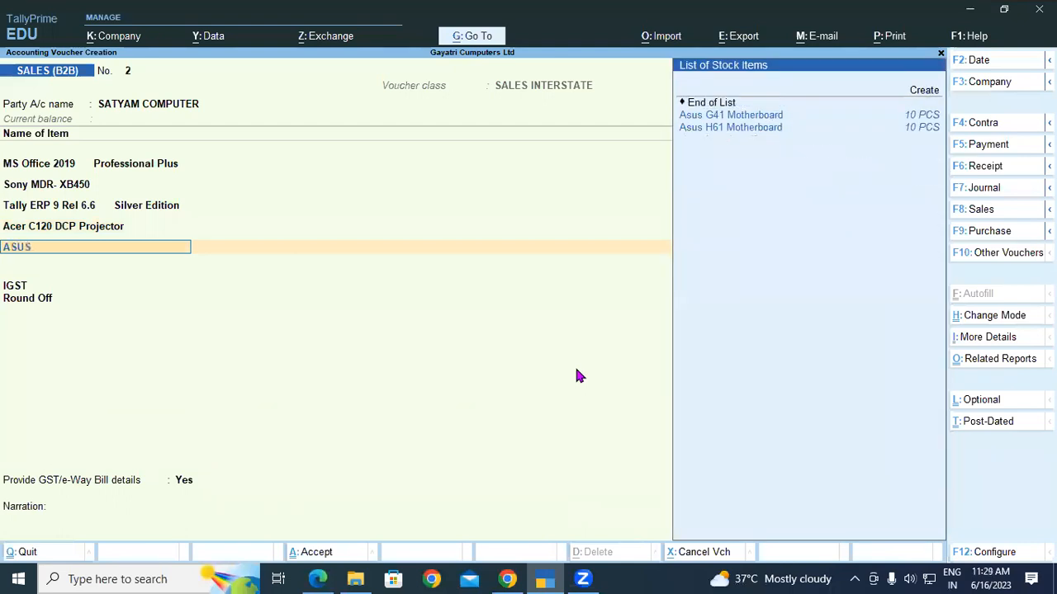
pyautogui.press('Return')
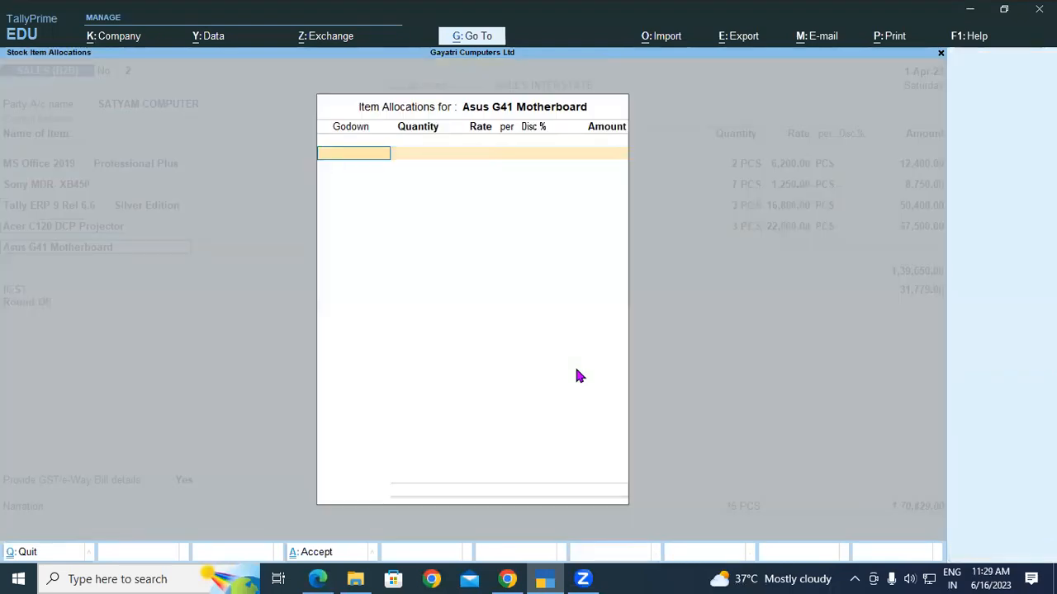
pyautogui.write('S')
pyautogui.press('Return')
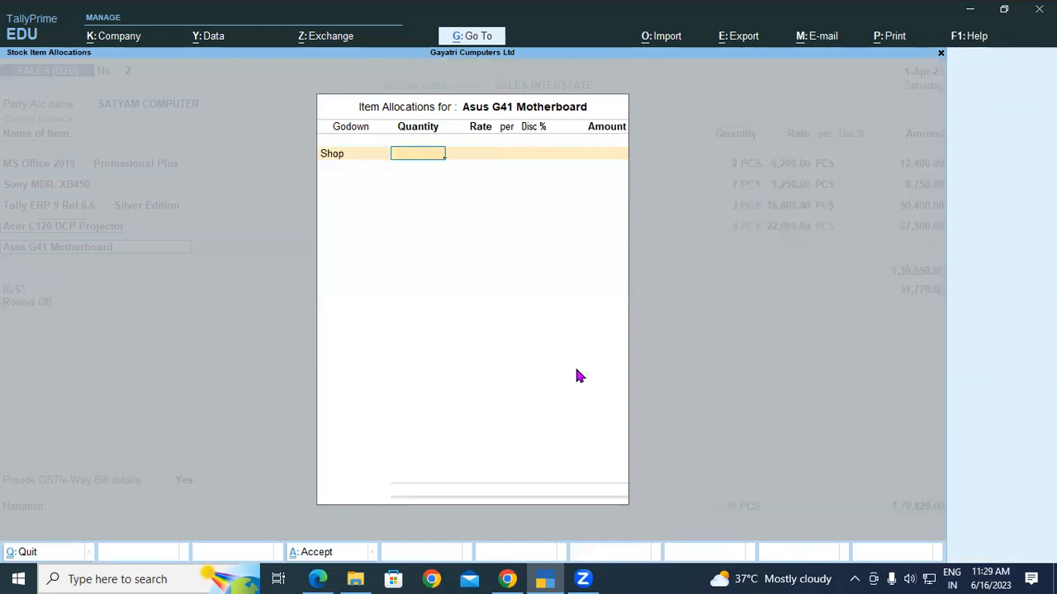
pyautogui.write('5')
pyautogui.press('Return')
pyautogui.write('3250')
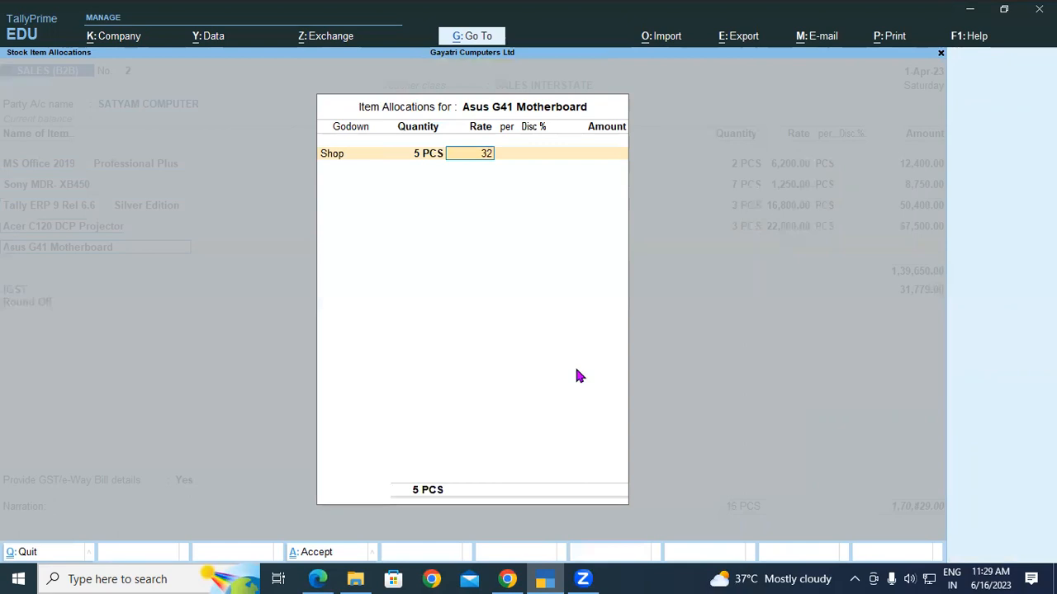
pyautogui.press('Return')
pyautogui.press('Return')
pyautogui.press('Return')
pyautogui.press('Return')
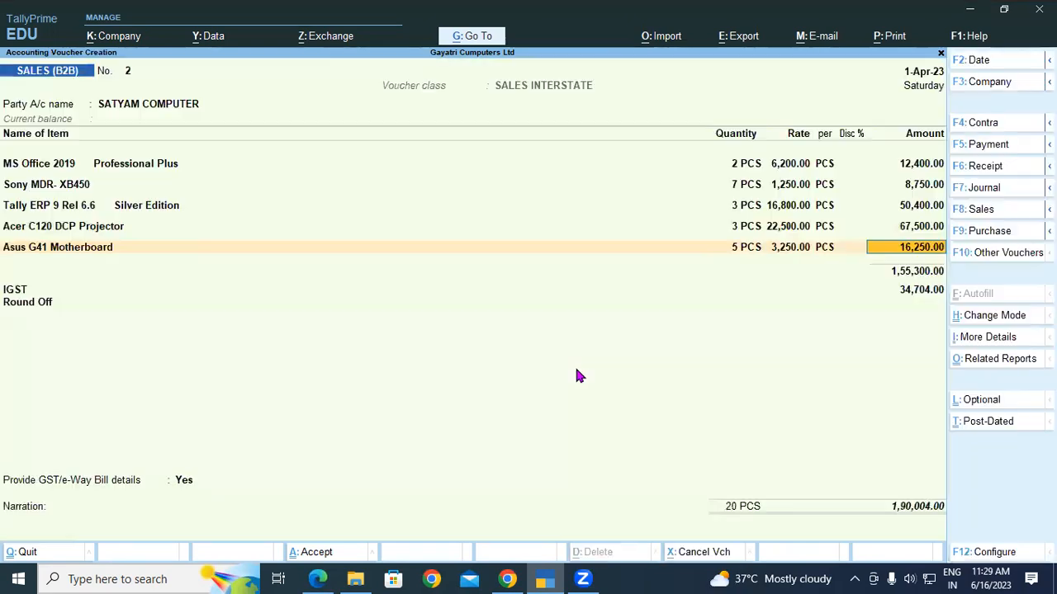
pyautogui.press('Return')
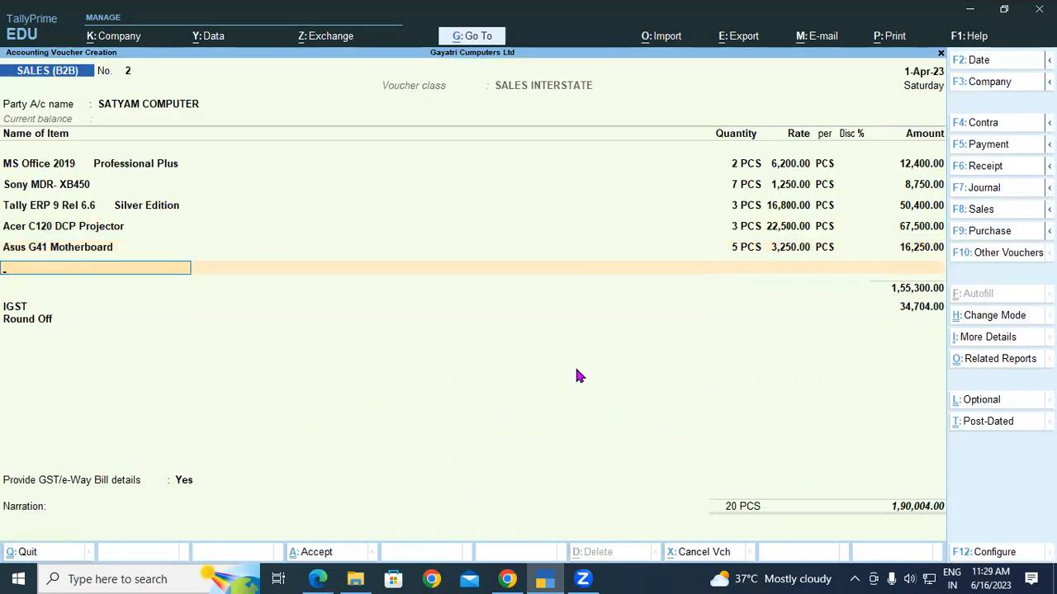
# Step: Add Asus H61 Motherboard to the voucher, allocating 5 PCS from the Shop godown at a rate of 4250
pyautogui.write('ASU')
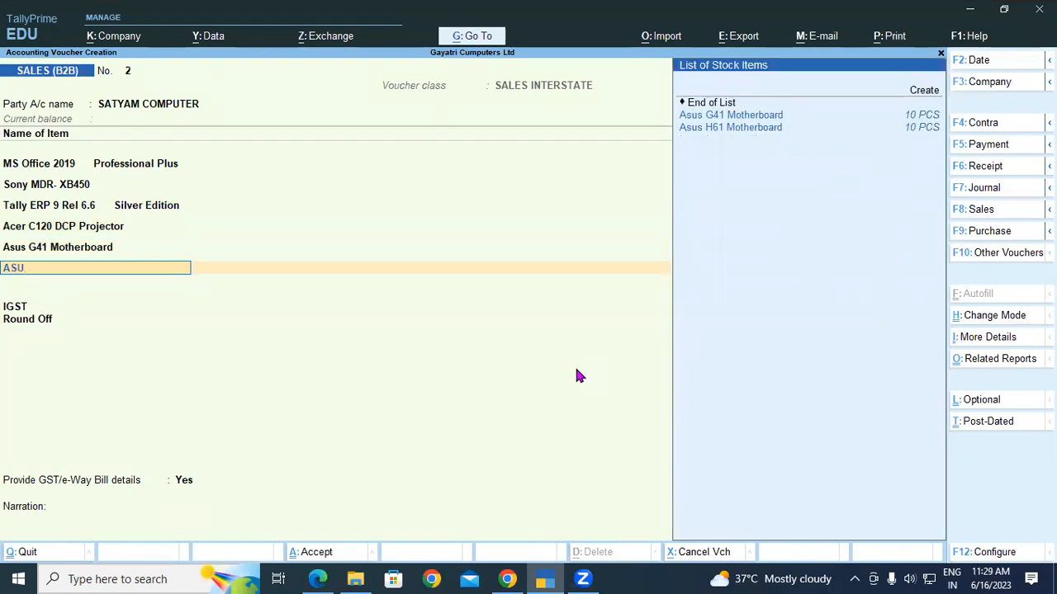
pyautogui.press('Down')
pyautogui.press('Down')
pyautogui.press('Return')
pyautogui.write('S')
pyautogui.press('Return')
pyautogui.write('5')
pyautogui.press('Return')
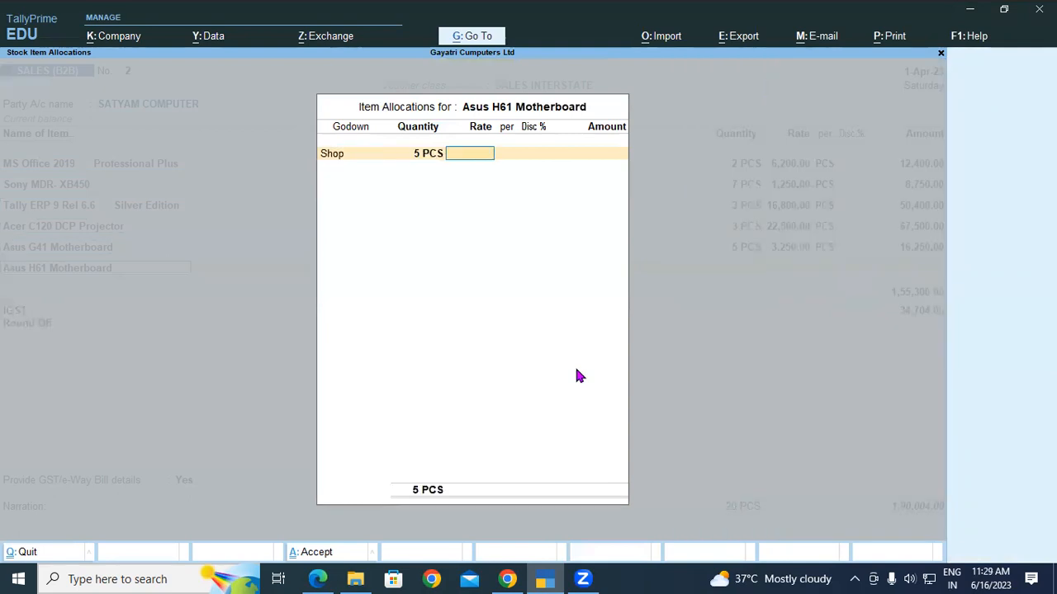
pyautogui.write('4250')
pyautogui.press('Return')
pyautogui.press('Return')
pyautogui.press('Return')
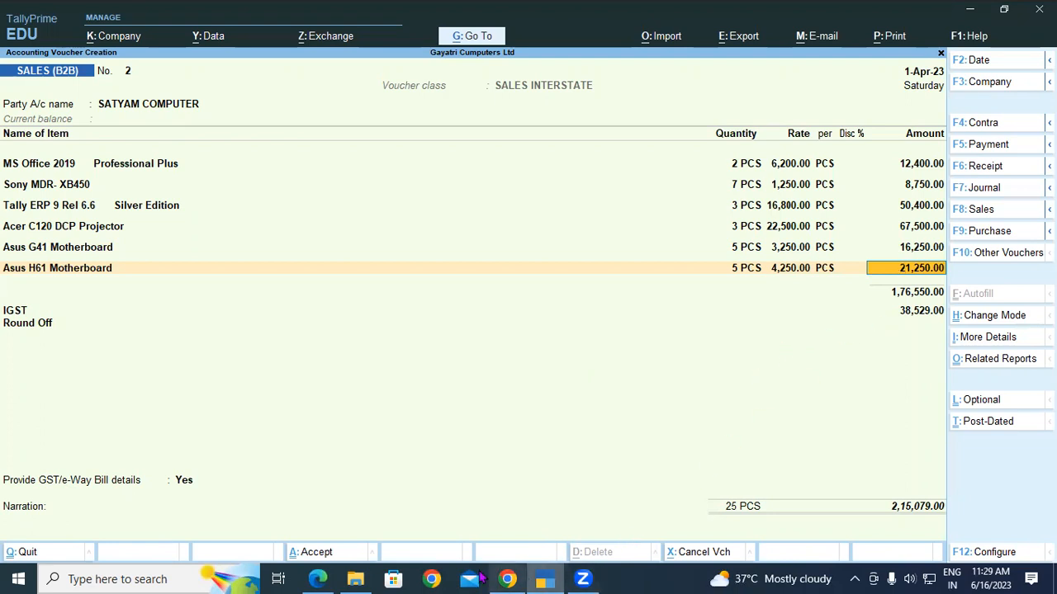
# Step: Compare the voucher's totals with the hint in the PDF in Edge and save the voucher in TallyPrime without sending e-Way Bill details
pyautogui.click(317, 578)
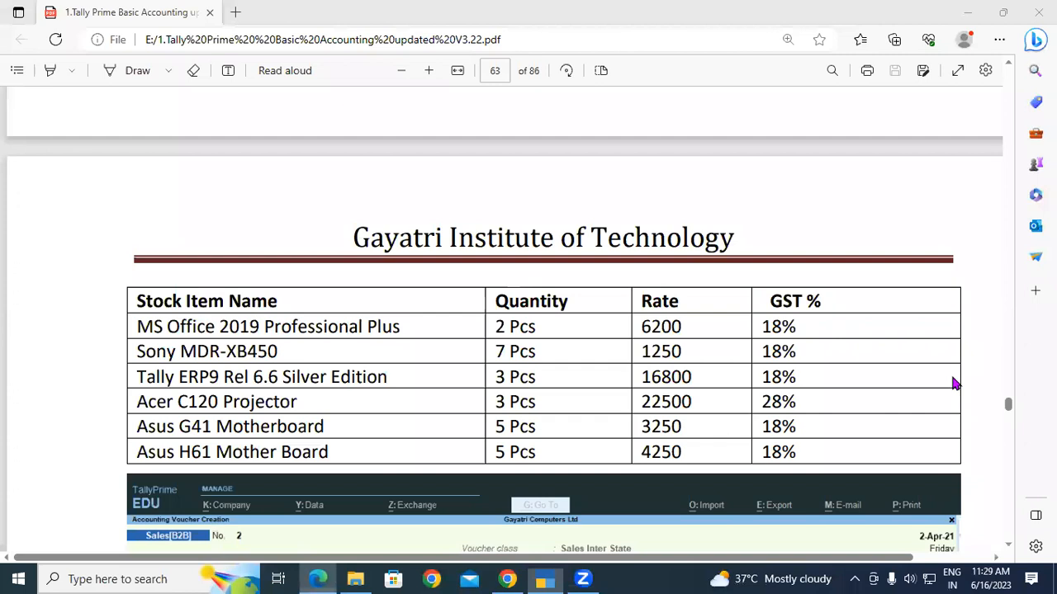
pyautogui.scroll(-4, 879, 436)
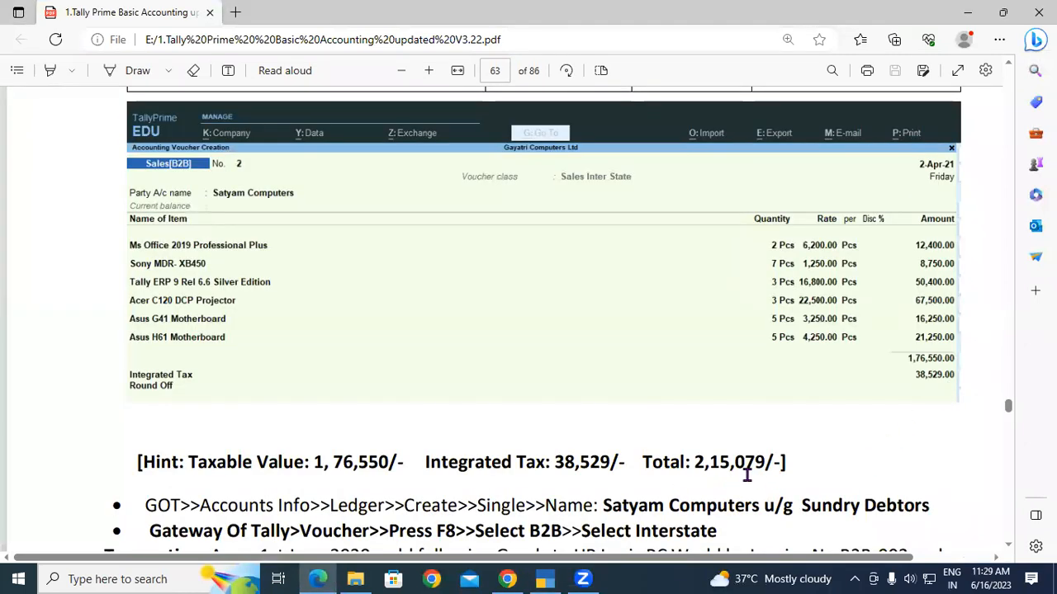
pyautogui.click(545, 579)
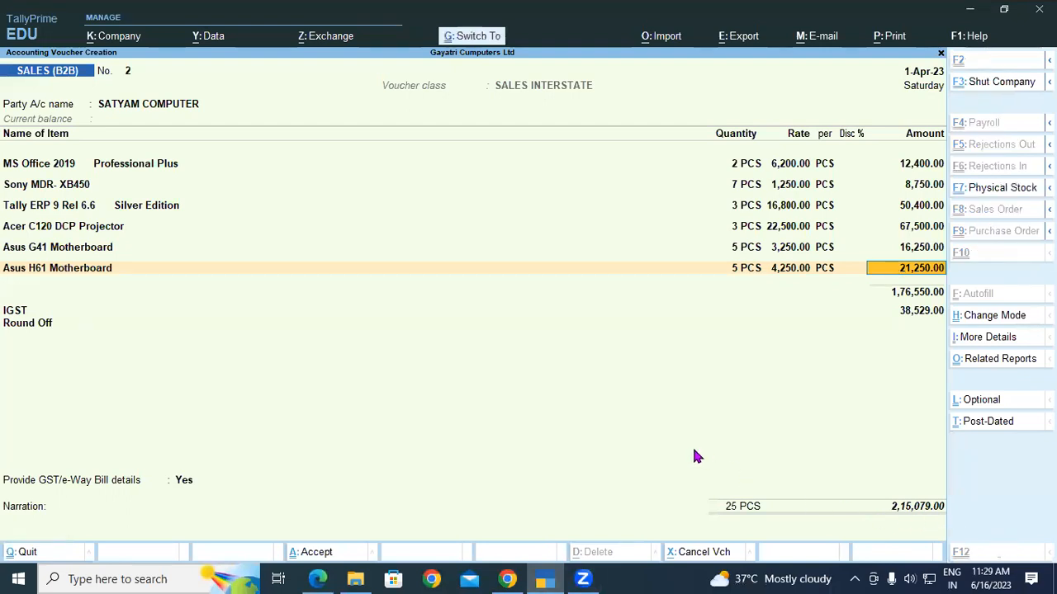
pyautogui.hotkey('ctrl', 'a')
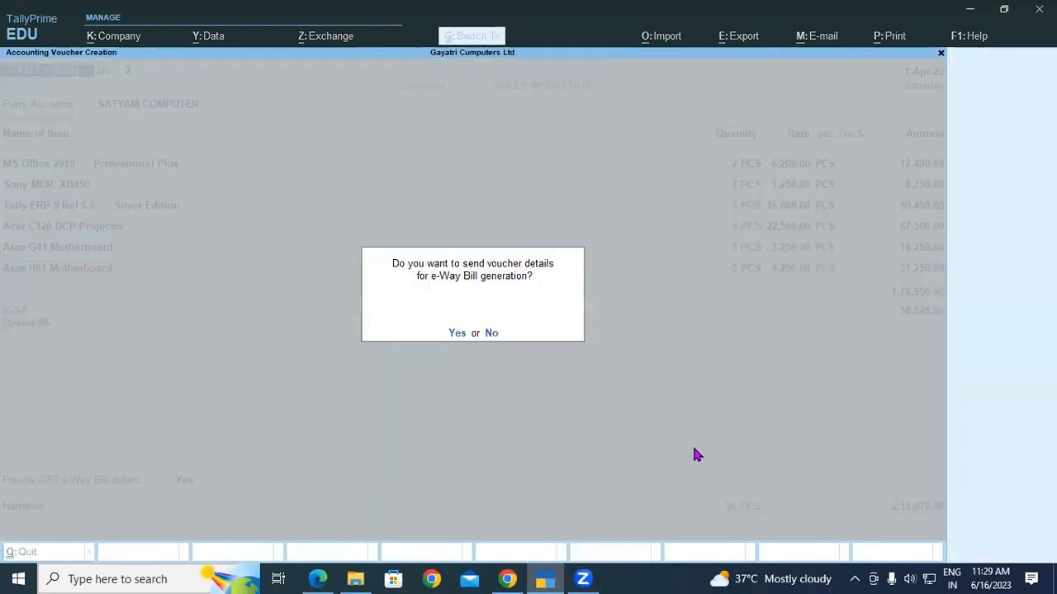
pyautogui.click(493, 337)
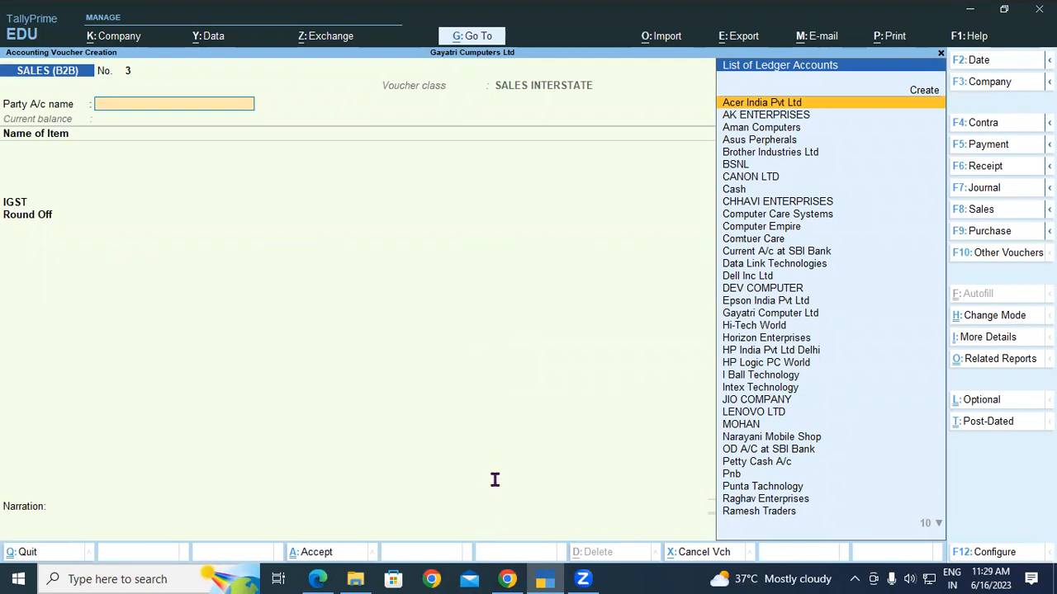
# Step: Switch to the PDF in Edge and review the HP Logic PC World transaction's items, discount, freight and packing charges, and its sample voucher
pyautogui.hotkey('alt', 'Tab')
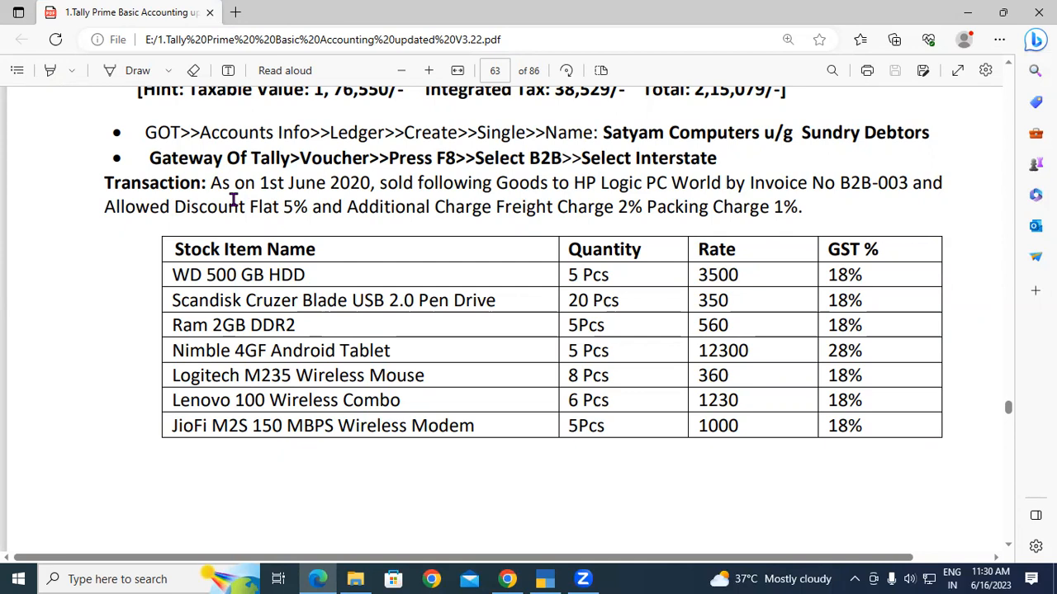
pyautogui.scroll(3, 234, 196)
pyautogui.scroll(-3, 233, 196)
pyautogui.scroll(-10, 746, 221)
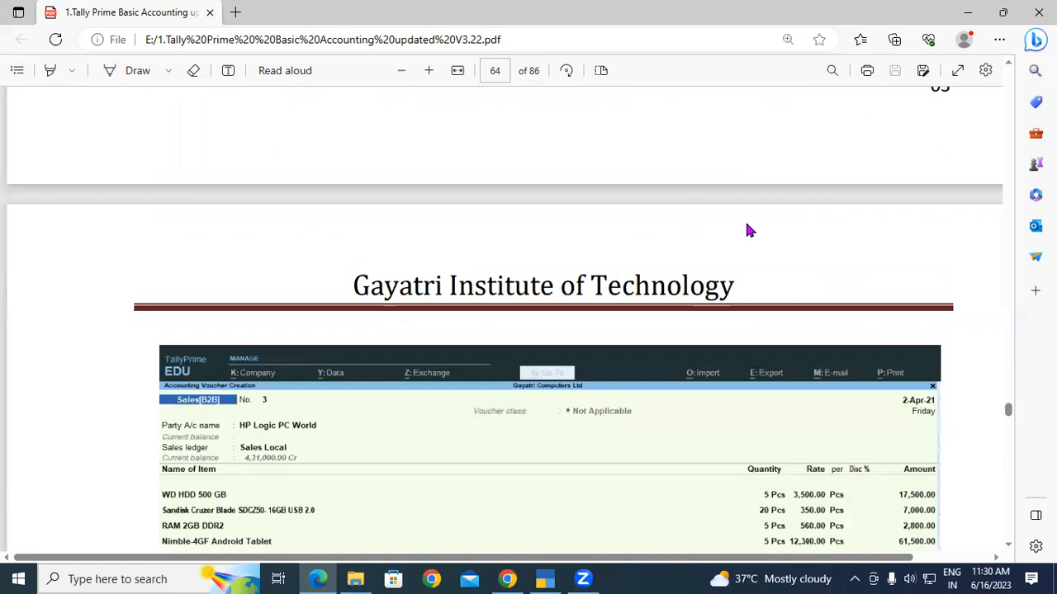
pyautogui.scroll(10, 746, 229)
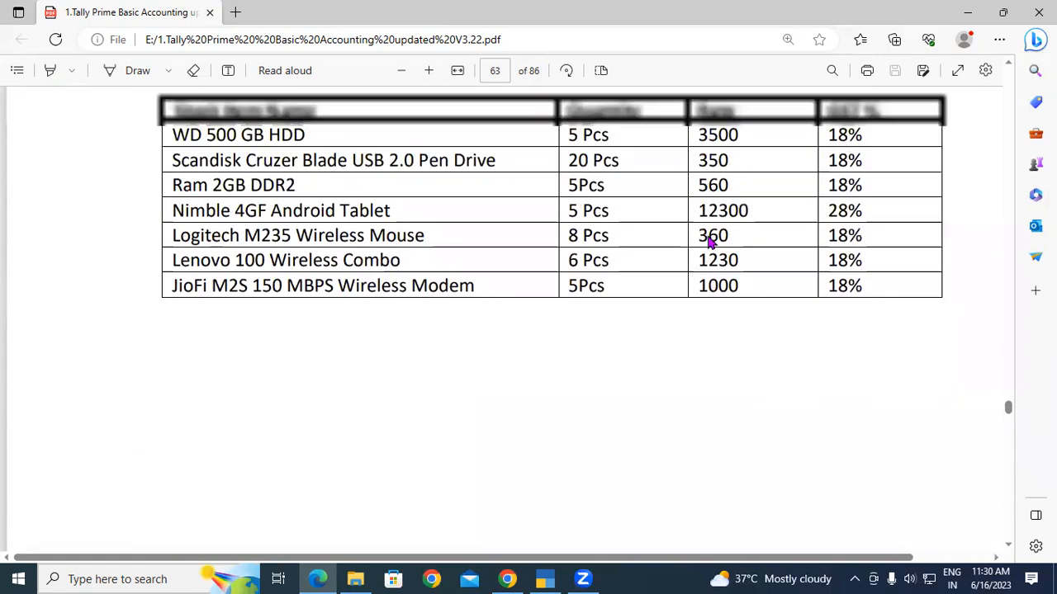
pyautogui.scroll(1, 710, 240)
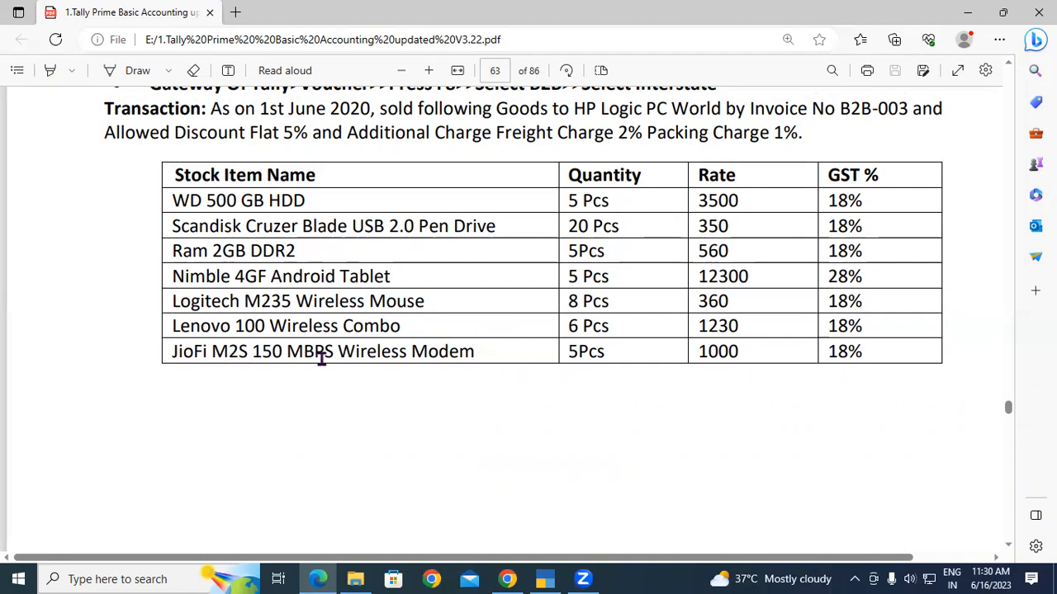
pyautogui.scroll(3, 464, 354)
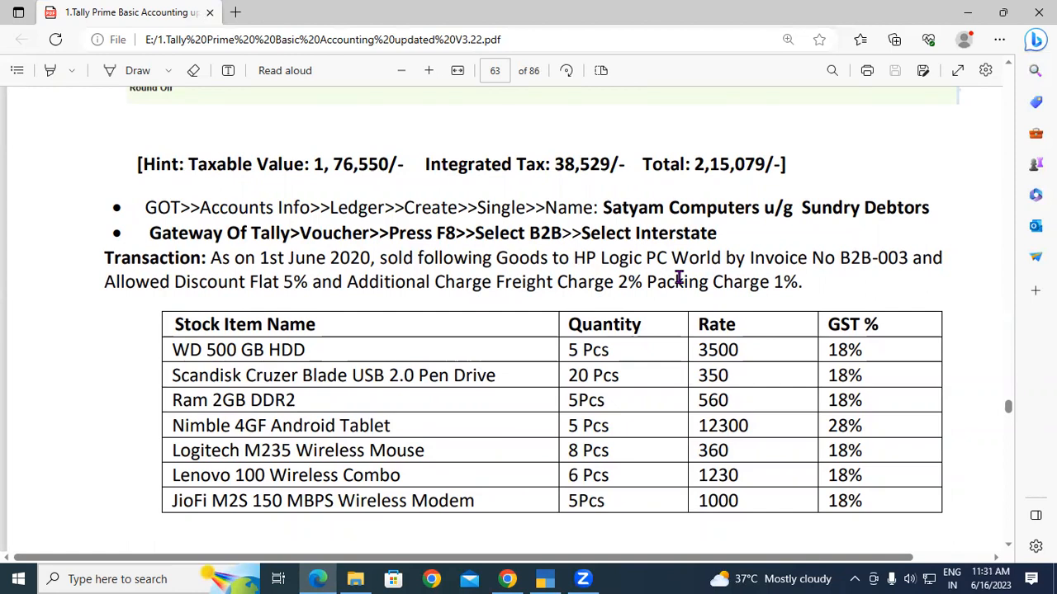
pyautogui.scroll(-10, 679, 278)
pyautogui.scroll(-6, 648, 307)
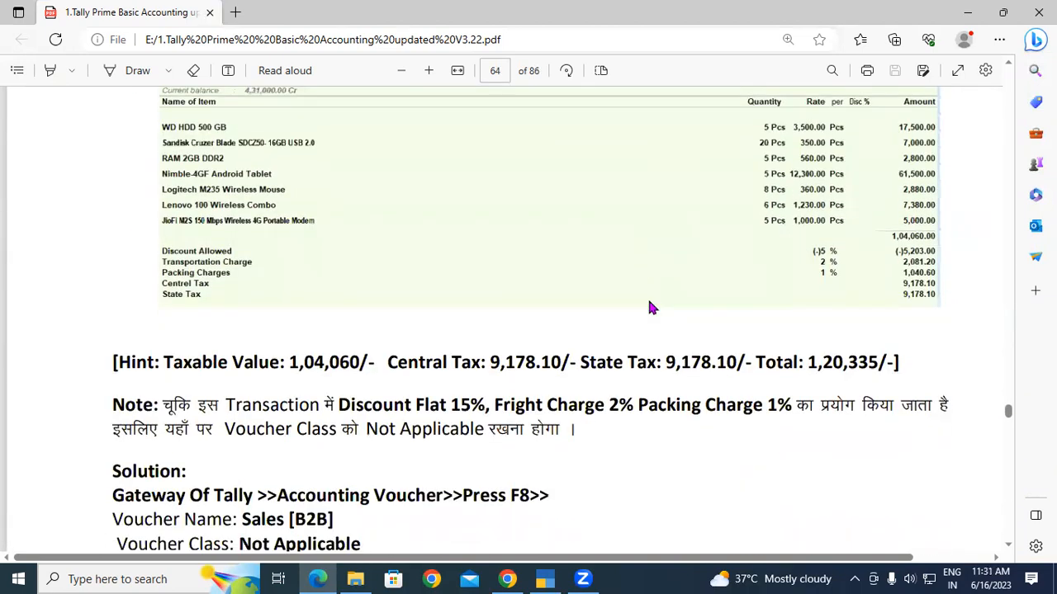
pyautogui.scroll(10, 649, 307)
pyautogui.scroll(10, 649, 307)
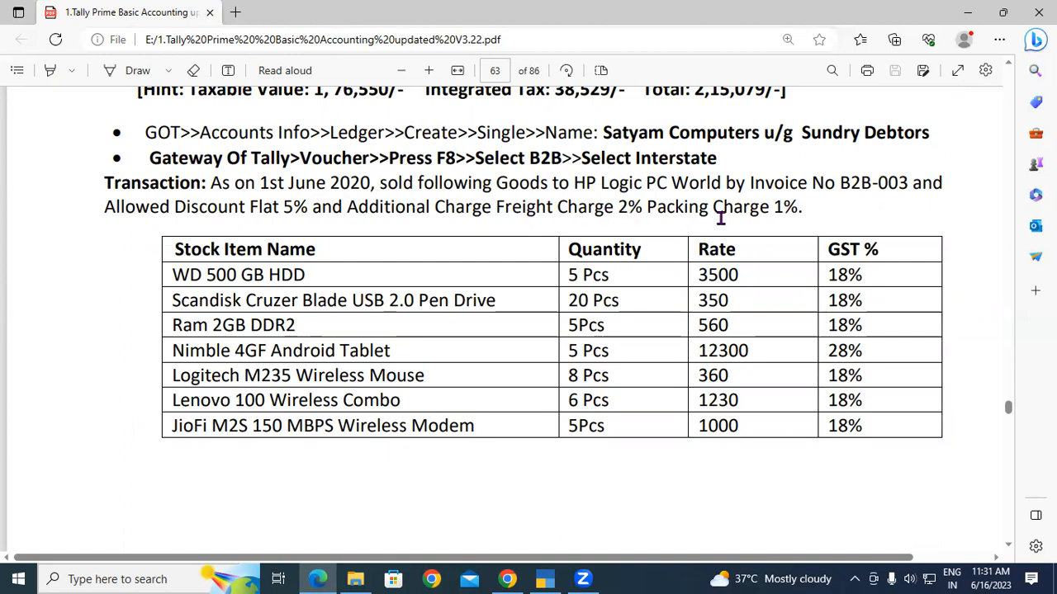
# Step: Examine the PDF's sample vouchers for HP Logic PC World and Satyam Computers, comparing their voucher class and sales ledger entries
pyautogui.scroll(-3, 817, 221)
pyautogui.scroll(-5, 815, 220)
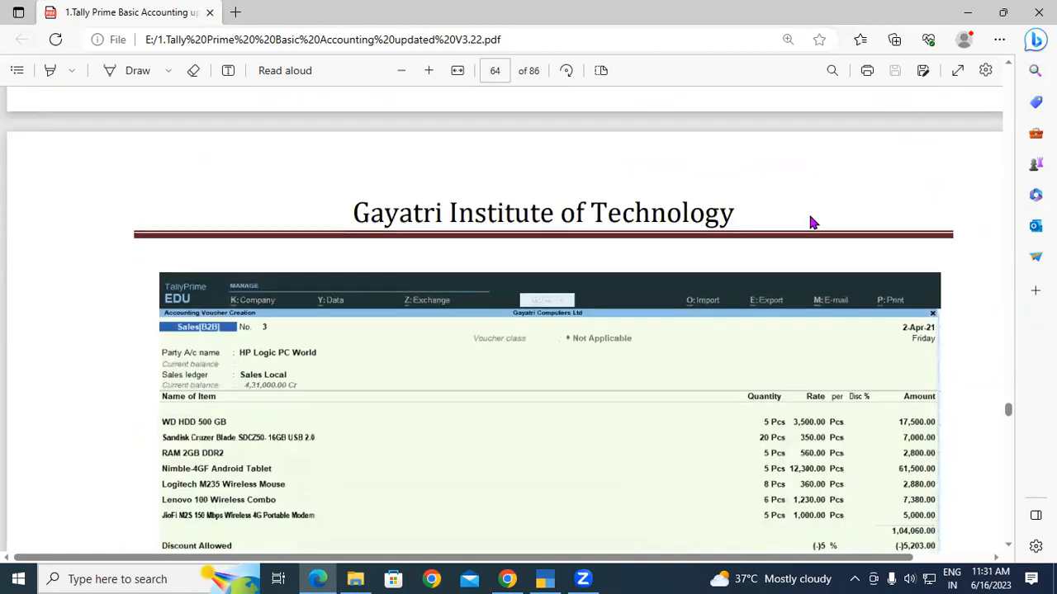
pyautogui.scroll(2, 688, 304)
pyautogui.scroll(-1, 688, 303)
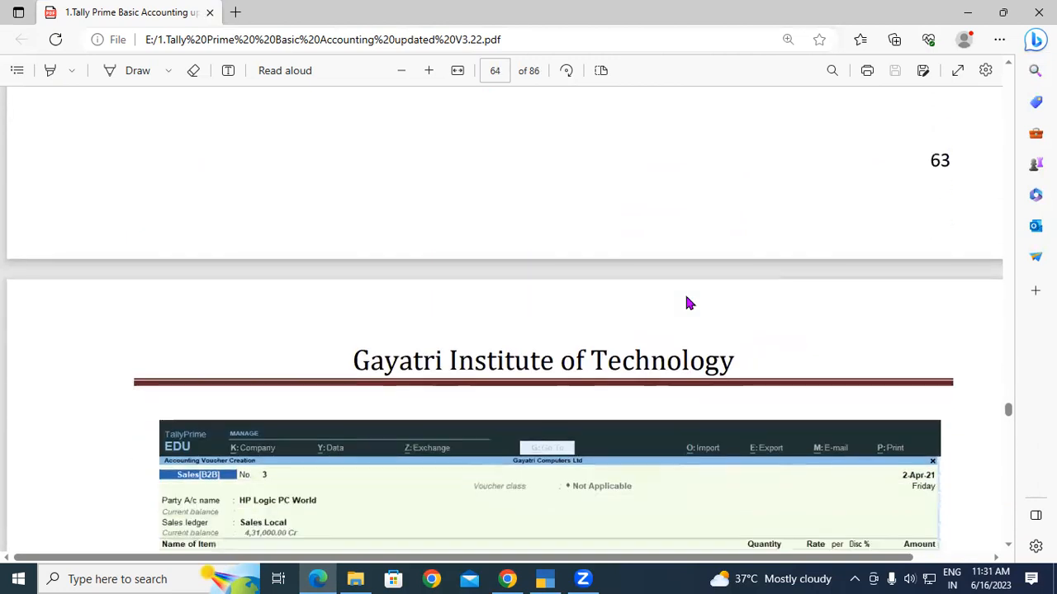
pyautogui.scroll(-2, 689, 303)
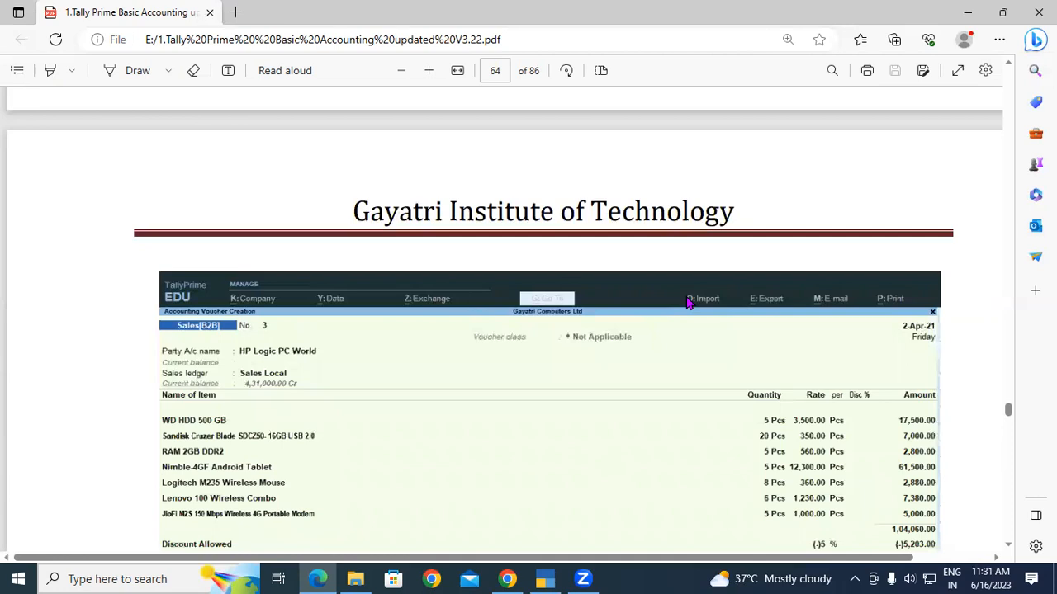
pyautogui.scroll(-3, 660, 264)
pyautogui.scroll(5, 371, 306)
pyautogui.scroll(10, 370, 315)
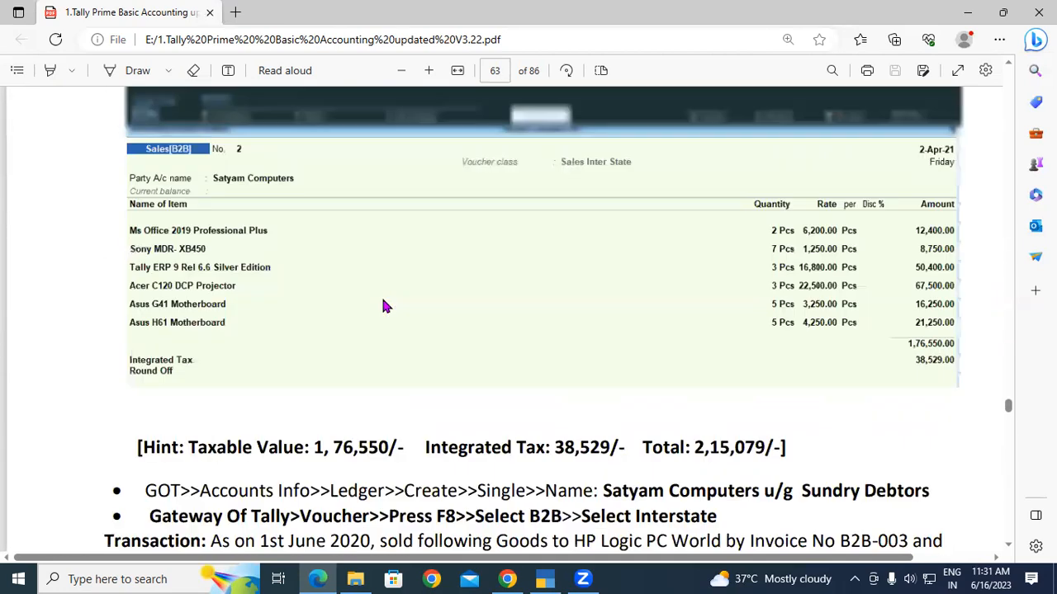
pyautogui.scroll(2, 384, 305)
pyautogui.scroll(-1, 240, 453)
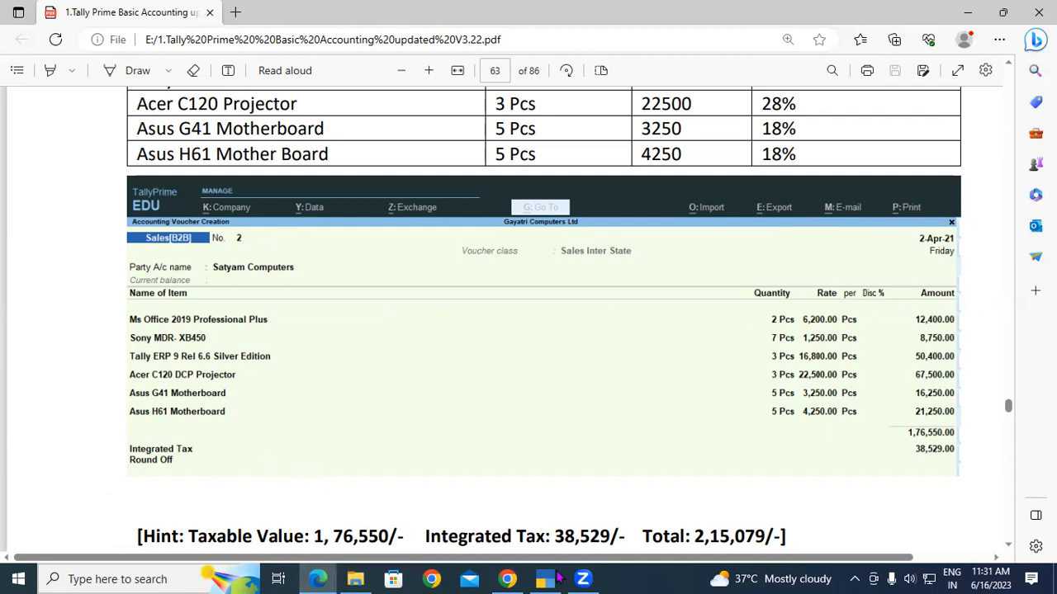
# Step: Switch to TallyPrime and set the sales voucher's type to SALES (B2B) with the voucher class Not Applicable
pyautogui.hotkey('alt', 'Tab')
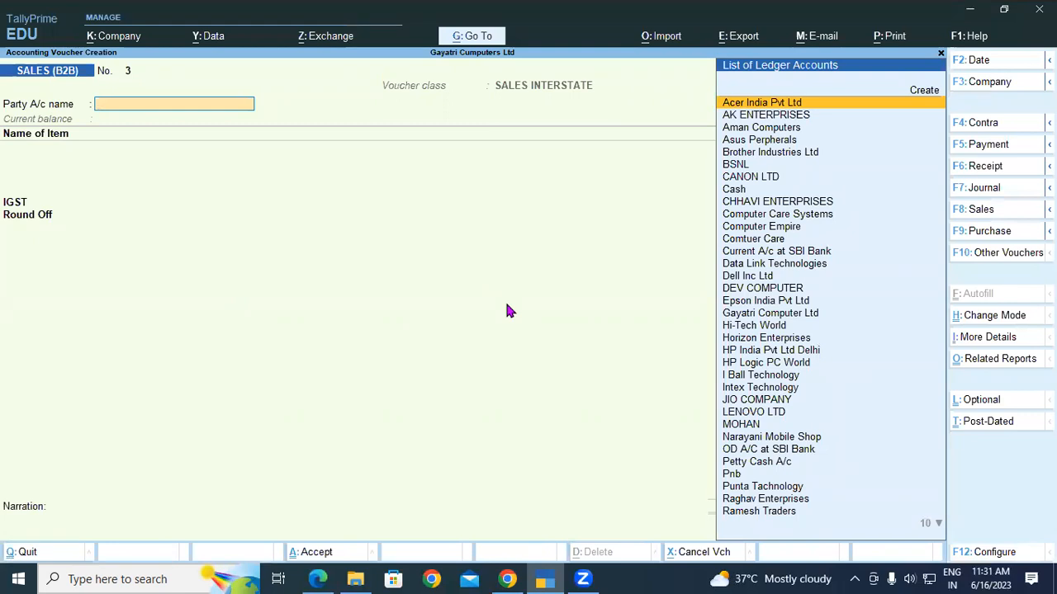
pyautogui.press('F8')
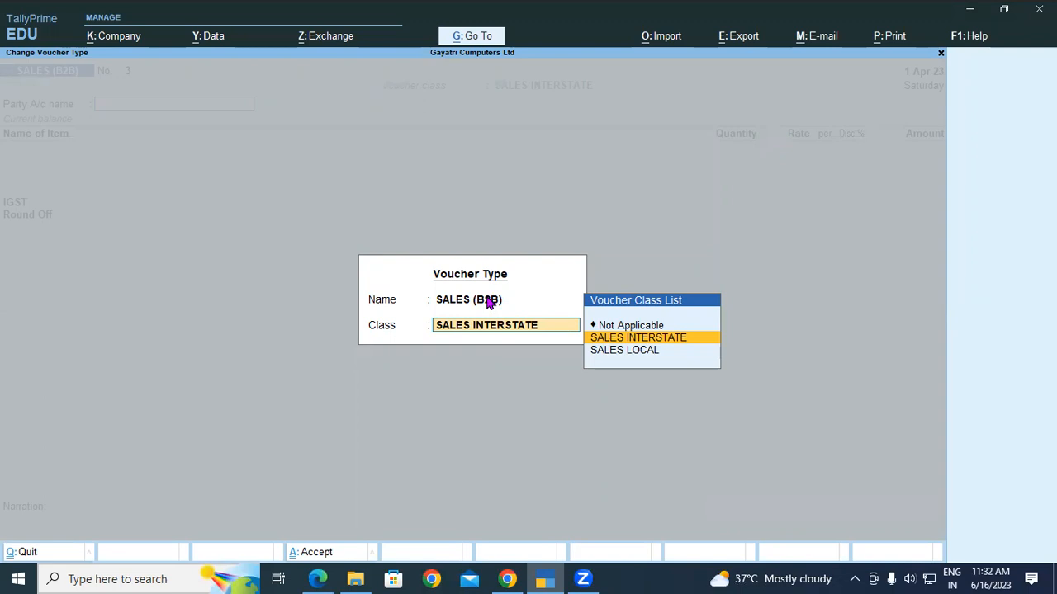
pyautogui.click(485, 301)
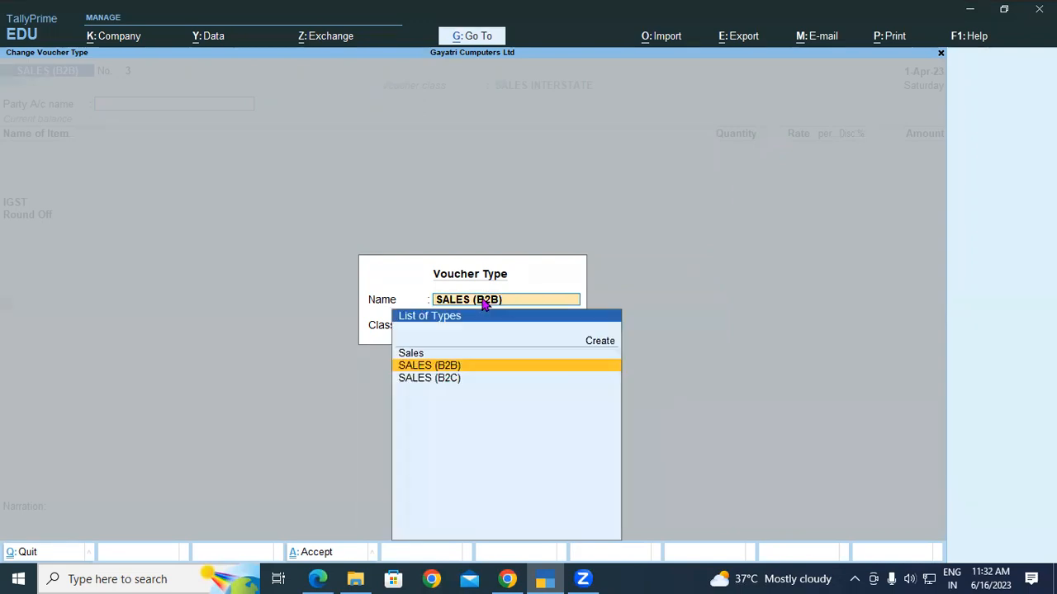
pyautogui.press('Return')
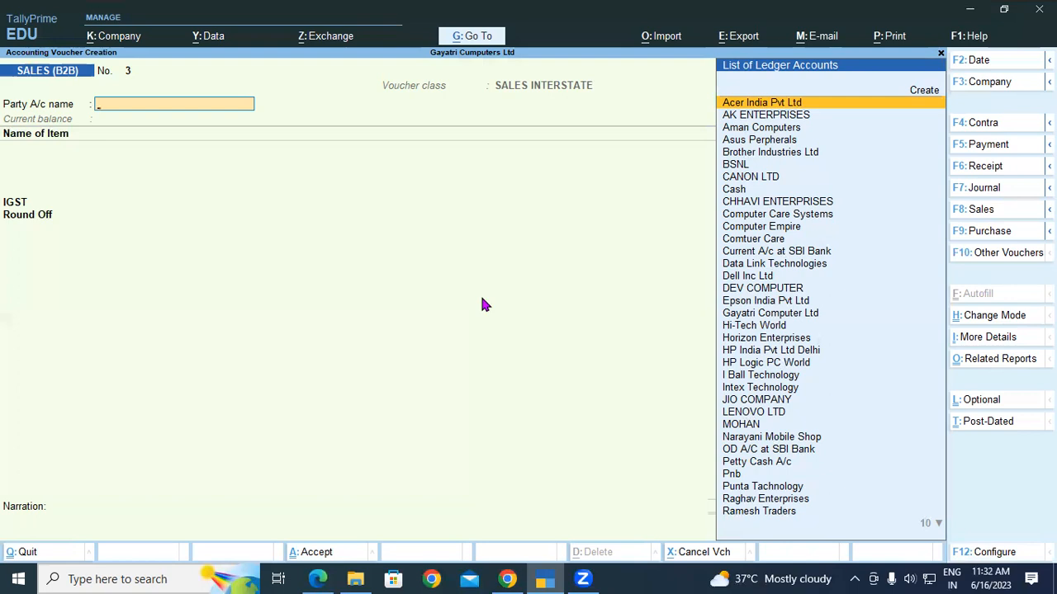
pyautogui.press('F8')
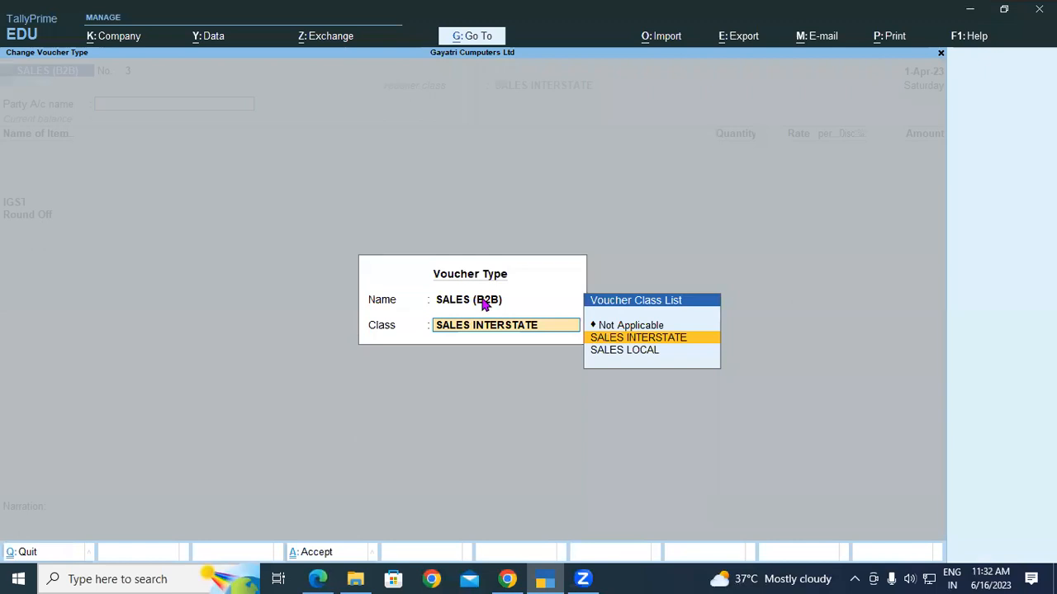
pyautogui.click(484, 302)
pyautogui.press('Return')
pyautogui.press('Up')
pyautogui.press('Return')
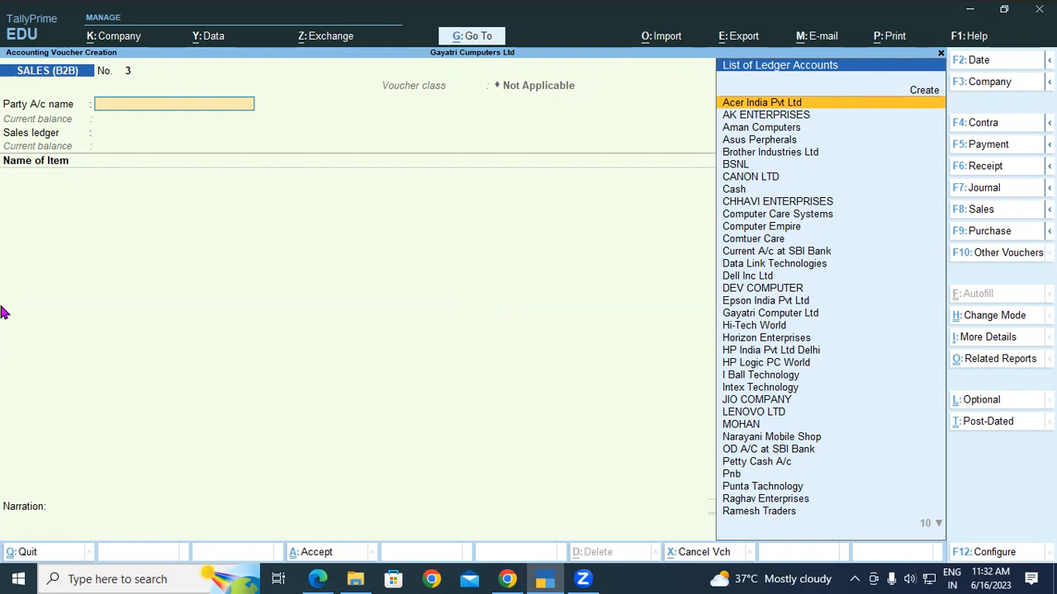
# Step: Set the voucher's party account to HP Logic PC World with default party and dispatch details, and choose SALES LOCAL as its sales ledger
pyautogui.write('SS')
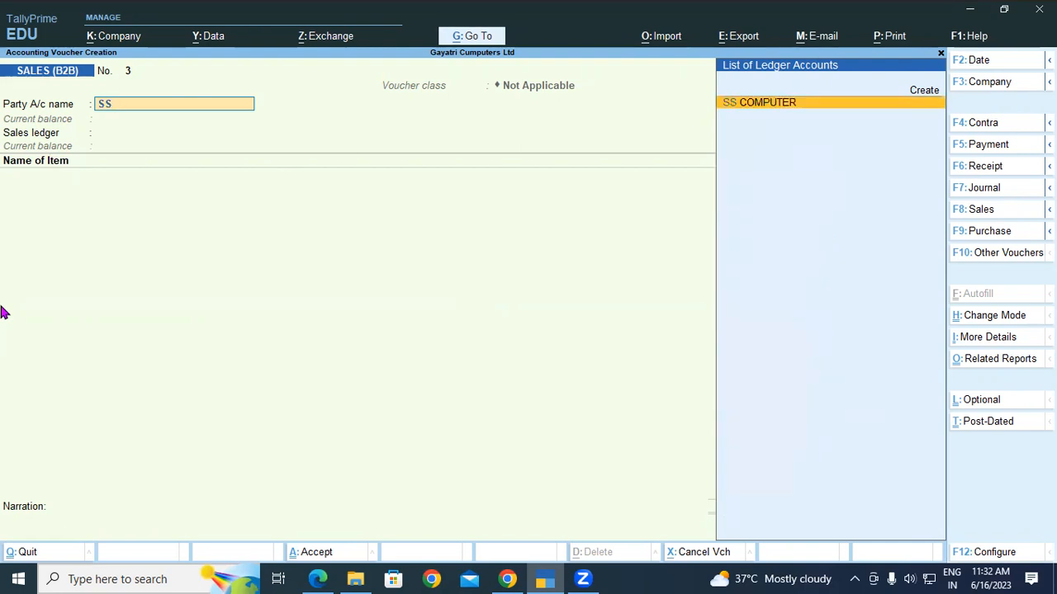
pyautogui.press('BackSpace')
pyautogui.press('BackSpace')
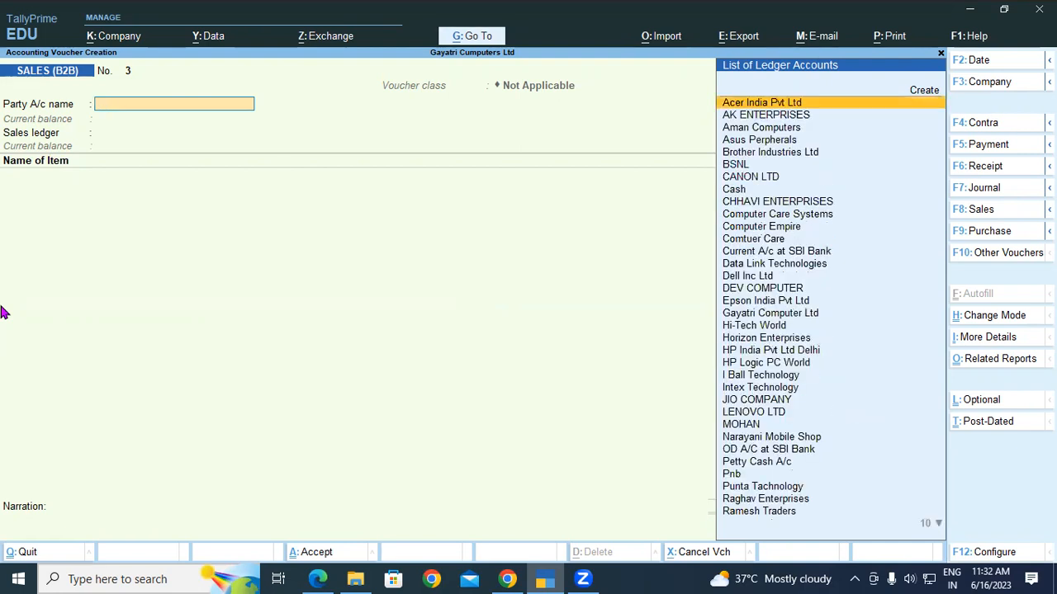
pyautogui.write('HP LO')
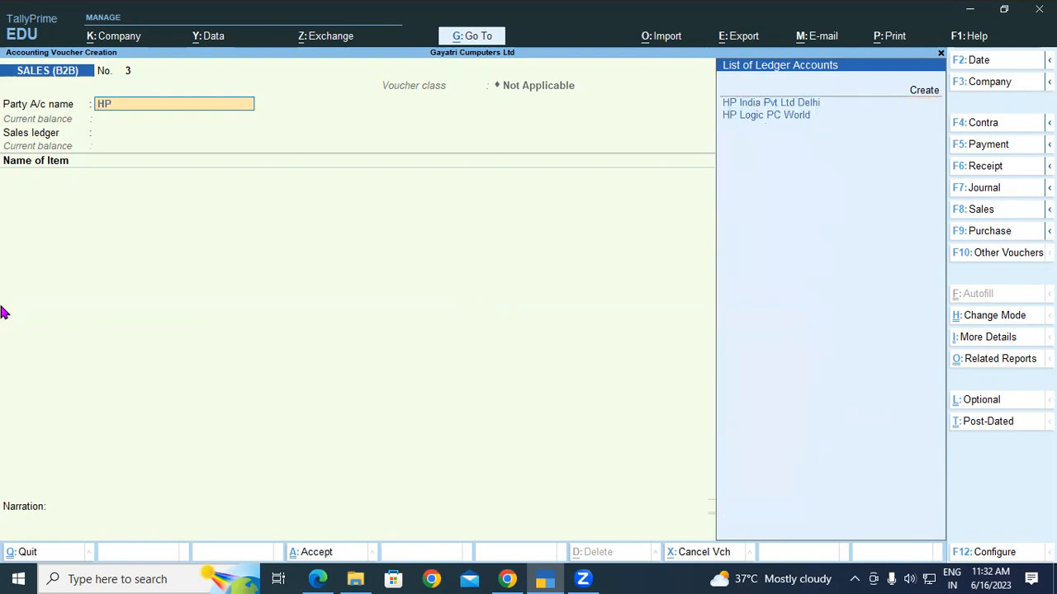
pyautogui.press('Return')
pyautogui.press('Return')
pyautogui.press('Return')
pyautogui.press('Return')
pyautogui.press('Return')
pyautogui.press('Return')
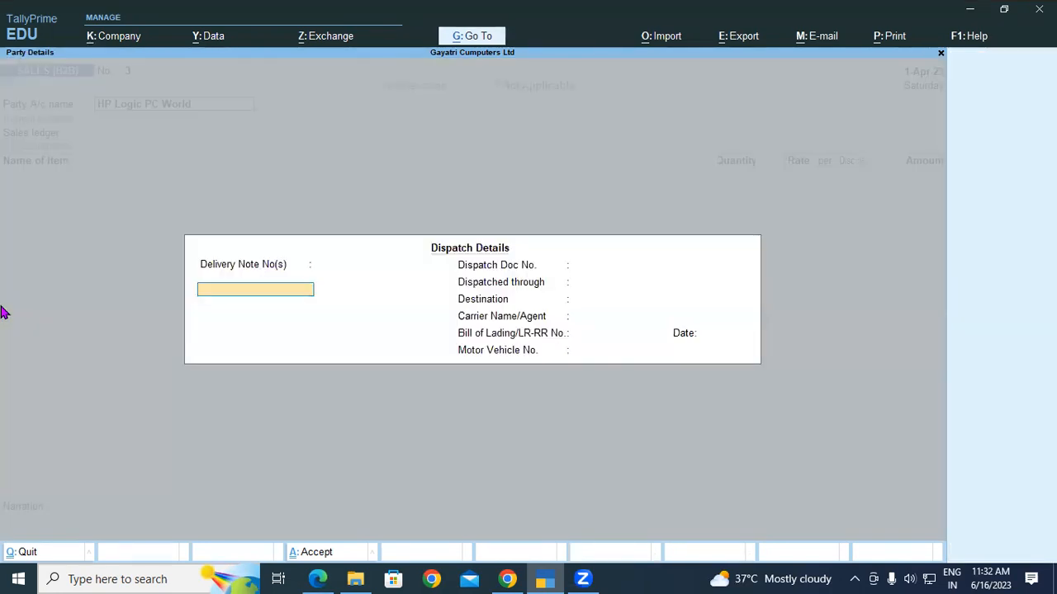
pyautogui.press('Return')
pyautogui.press('Return')
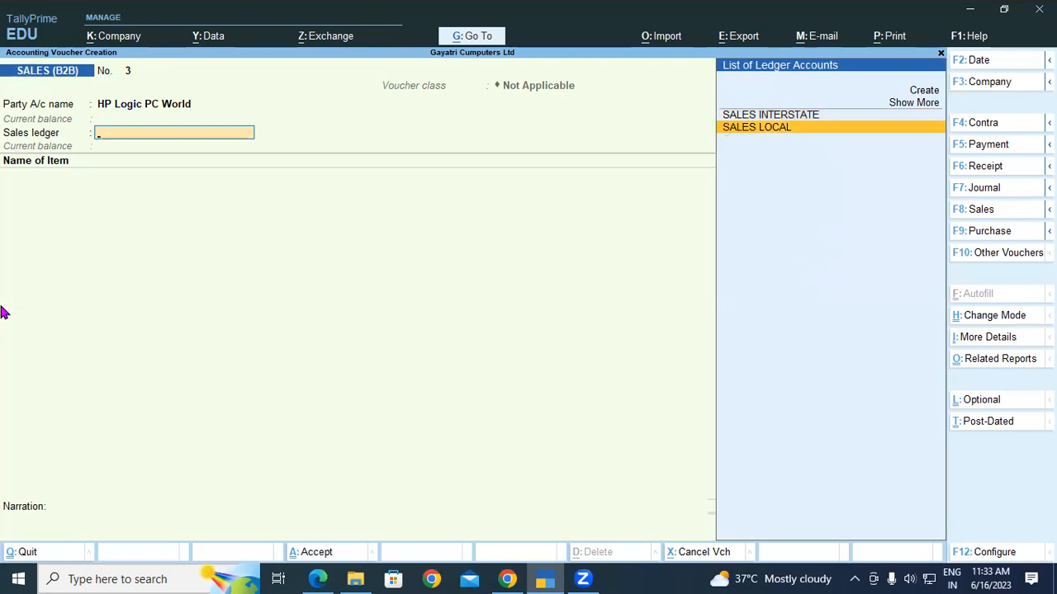
pyautogui.press('Return')
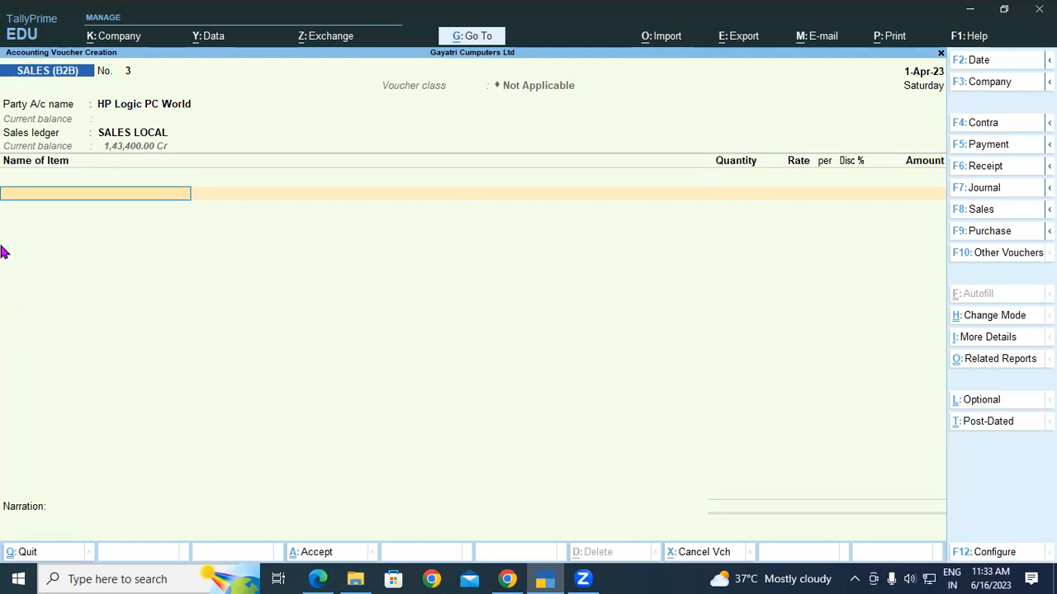
# Step: Check the item list in the PDF in Edge and add WD HDD 500 GB in TallyPrime, allocating 5 PCS from Shop at a rate of 3500
pyautogui.click(322, 578)
pyautogui.scroll(10, 348, 452)
pyautogui.scroll(-10, 348, 452)
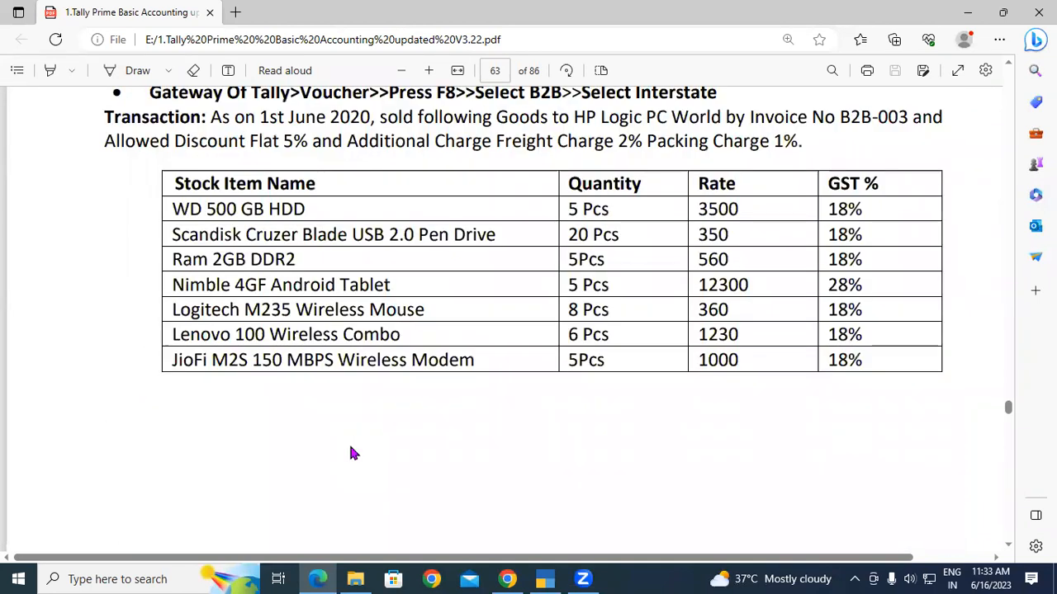
pyautogui.scroll(2, 350, 453)
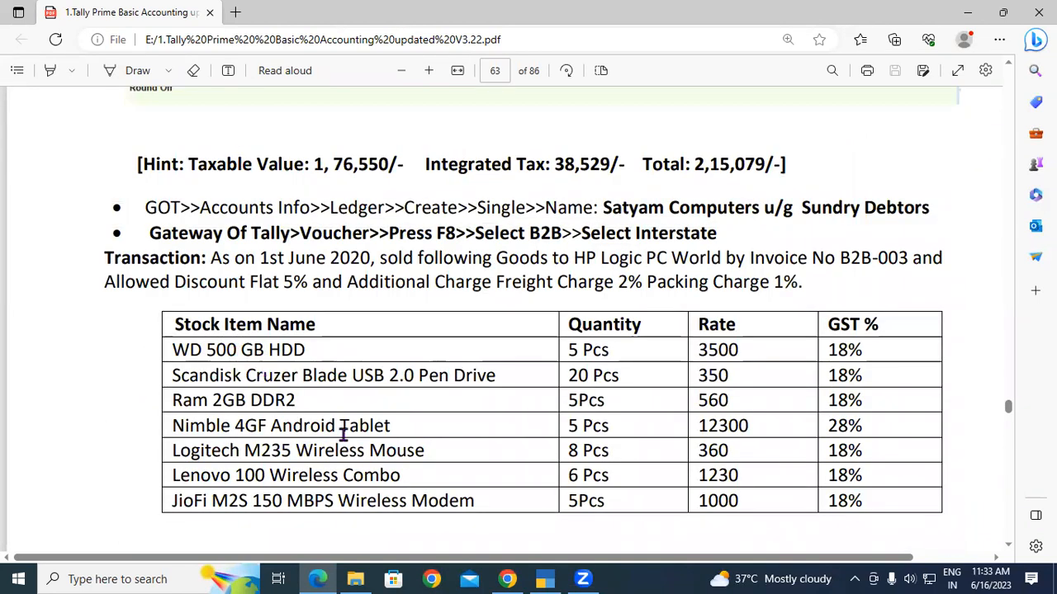
pyautogui.click(545, 578)
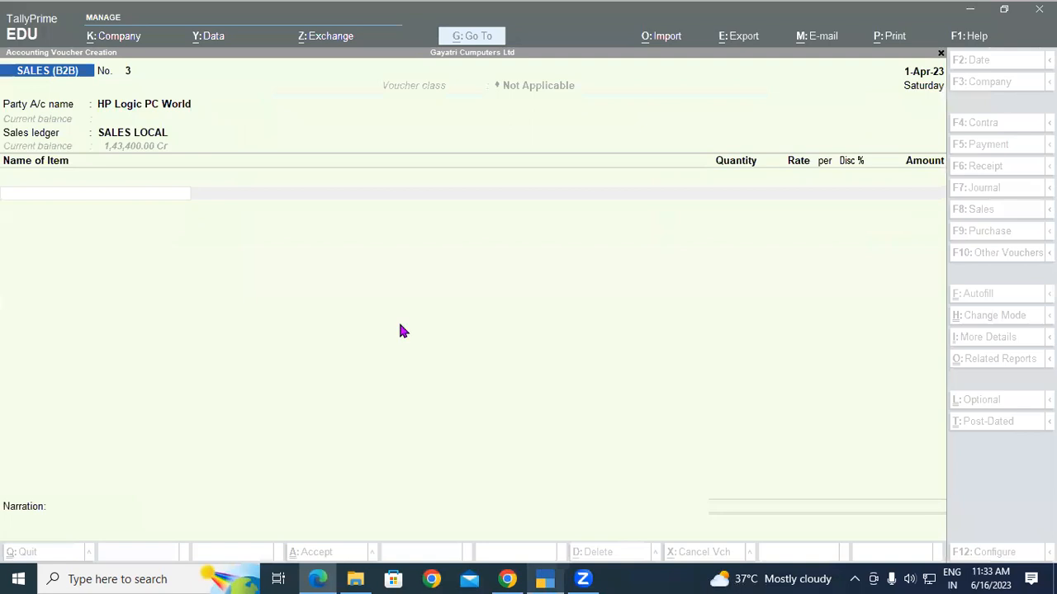
pyautogui.write('WD')
pyautogui.press('Return')
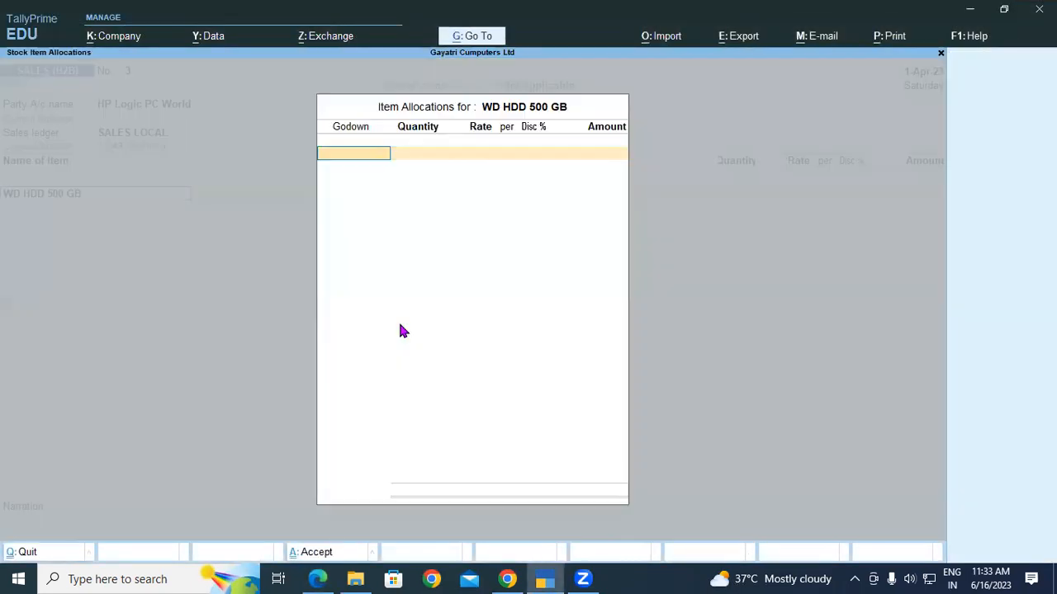
pyautogui.write('S')
pyautogui.press('Return')
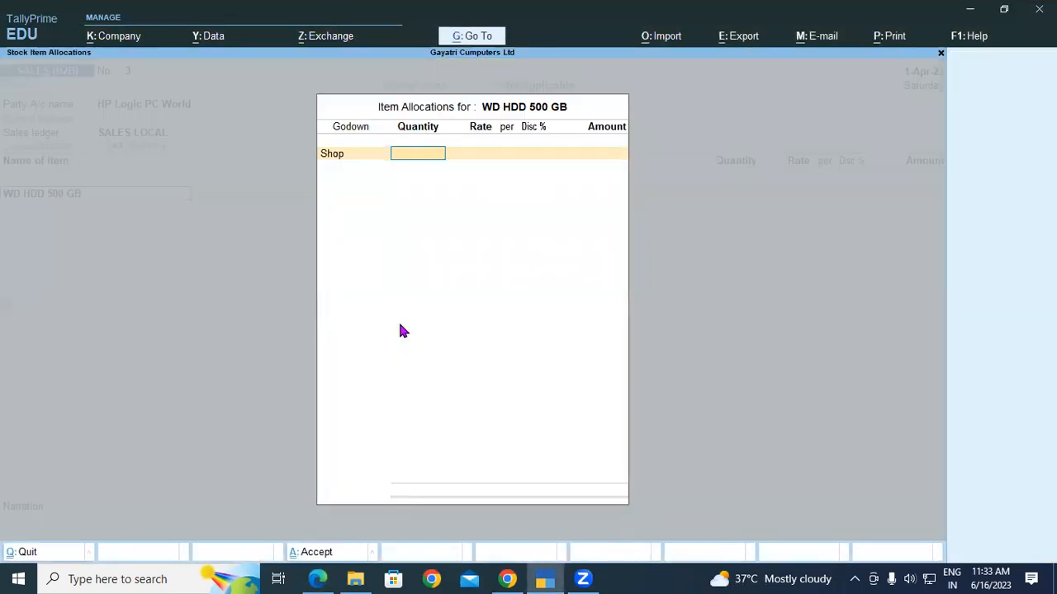
pyautogui.write('5')
pyautogui.press('Return')
pyautogui.press('Return')
pyautogui.write('3500')
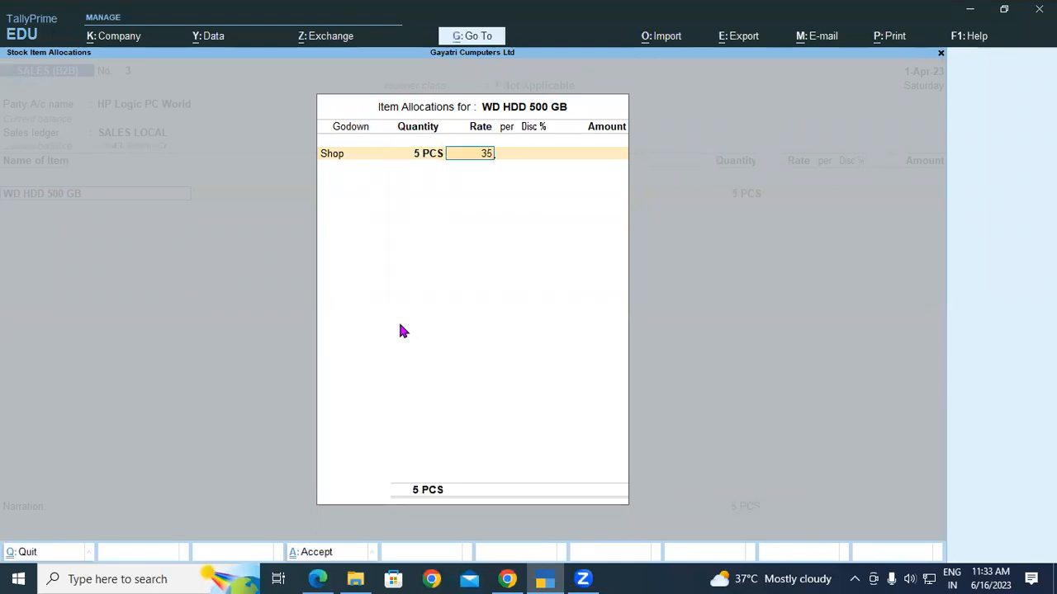
pyautogui.press('Return')
pyautogui.press('Return')
pyautogui.press('Return')
pyautogui.press('Return')
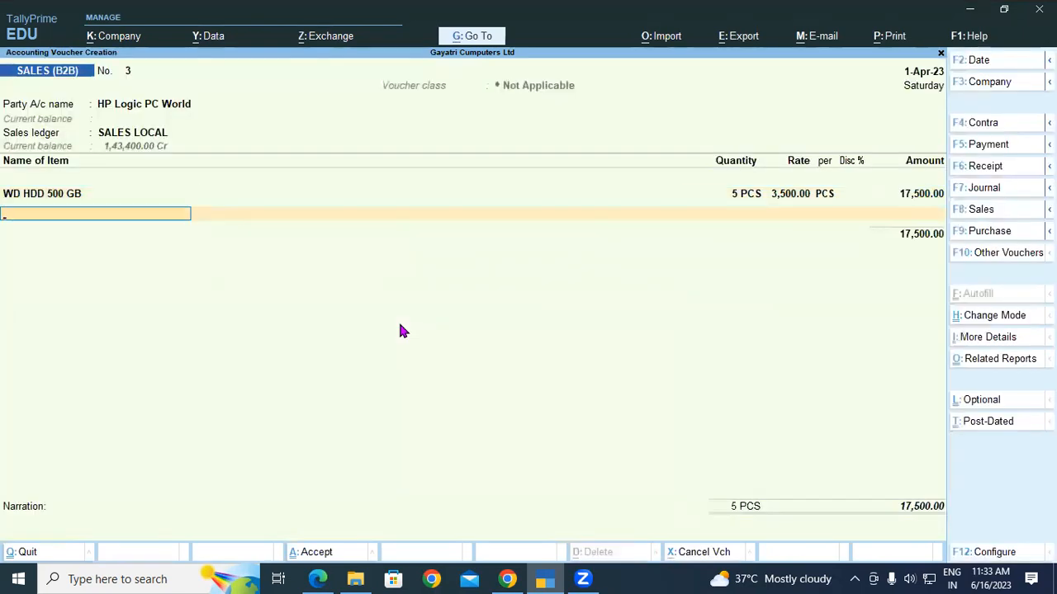
# Step: Look for the Scandisk item in the voucher's stock list and start a new stock item named SCANDISK PENDRIVE without an alias
pyautogui.write('SCA')
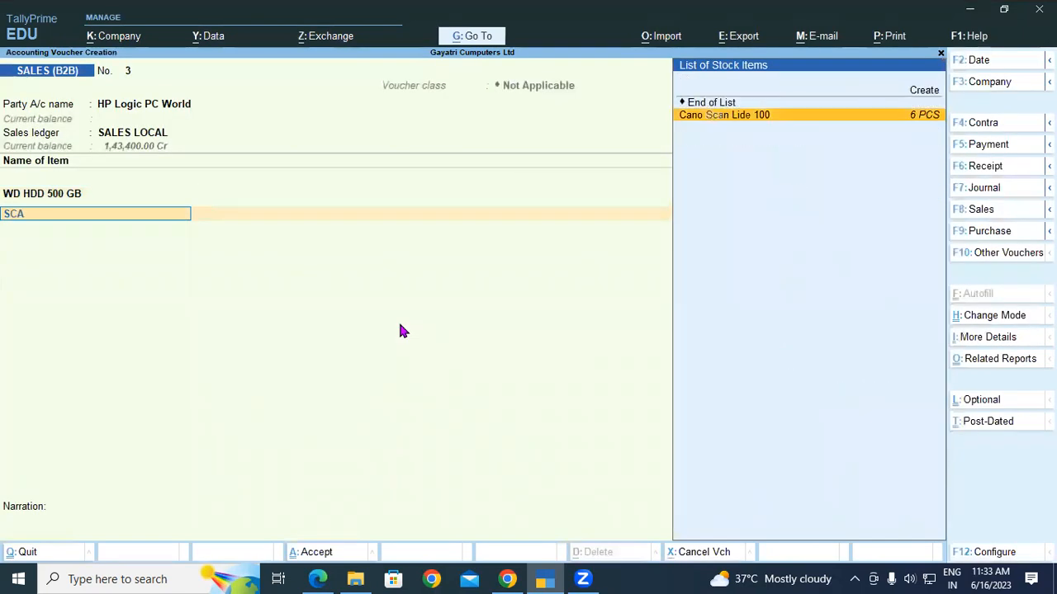
pyautogui.hotkey('alt', 'c')
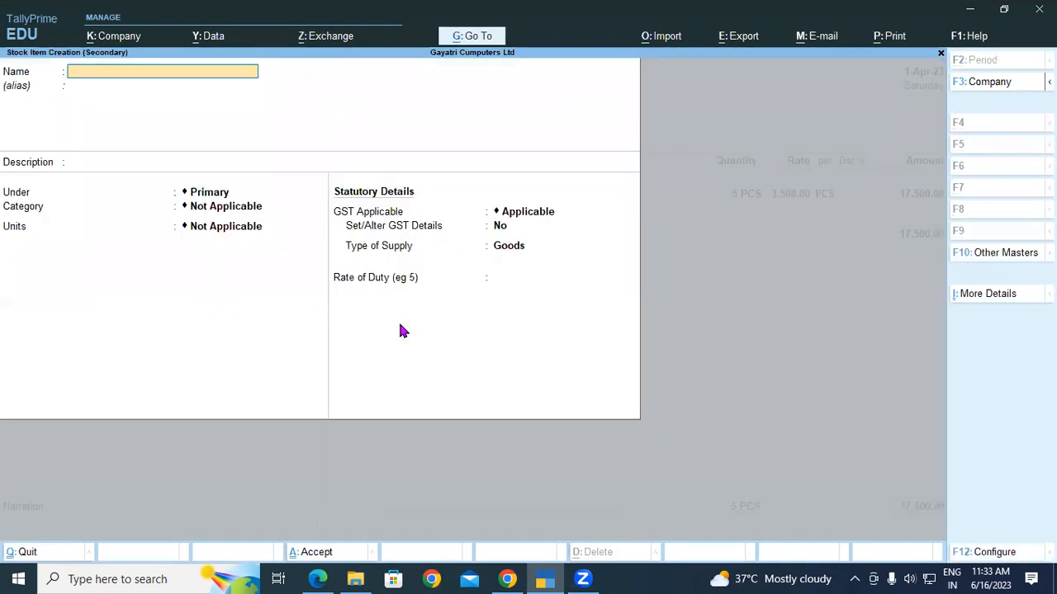
pyautogui.write('SCANDISK')
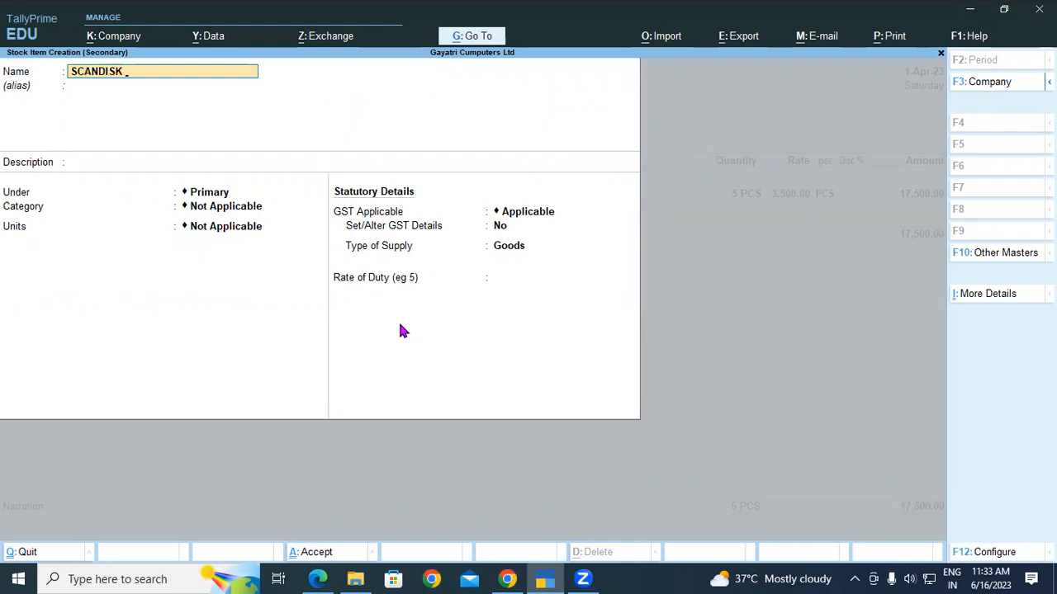
pyautogui.write(' PENDRIVE')
pyautogui.press('Return')
pyautogui.press('Return')
pyautogui.press('Return')
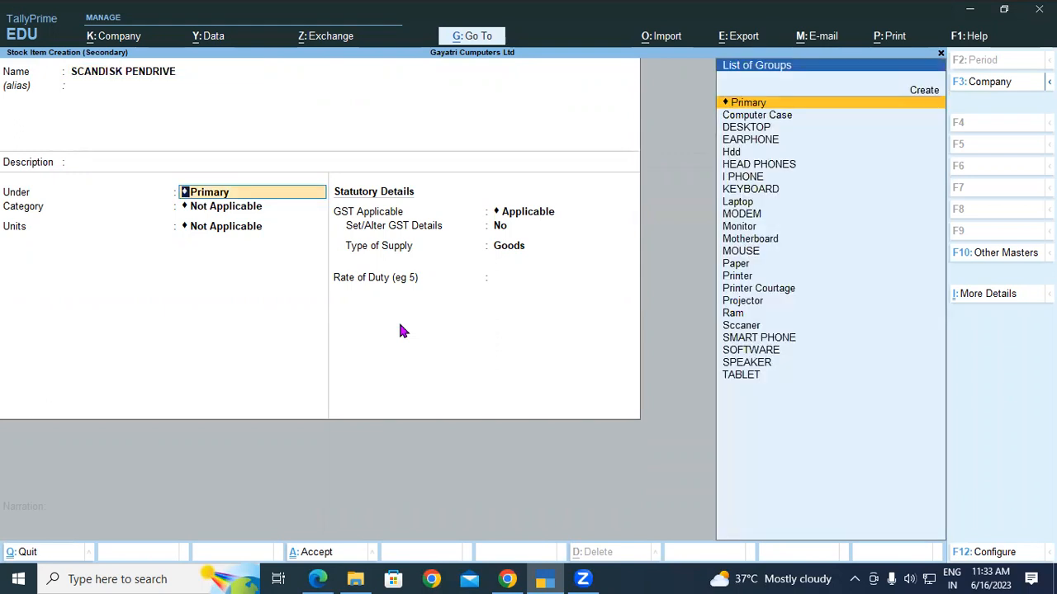
# Step: Create a stock group named PENDRIVE under Primary for the new item, with Set/Alter GST Details enabled
pyautogui.write('PE')
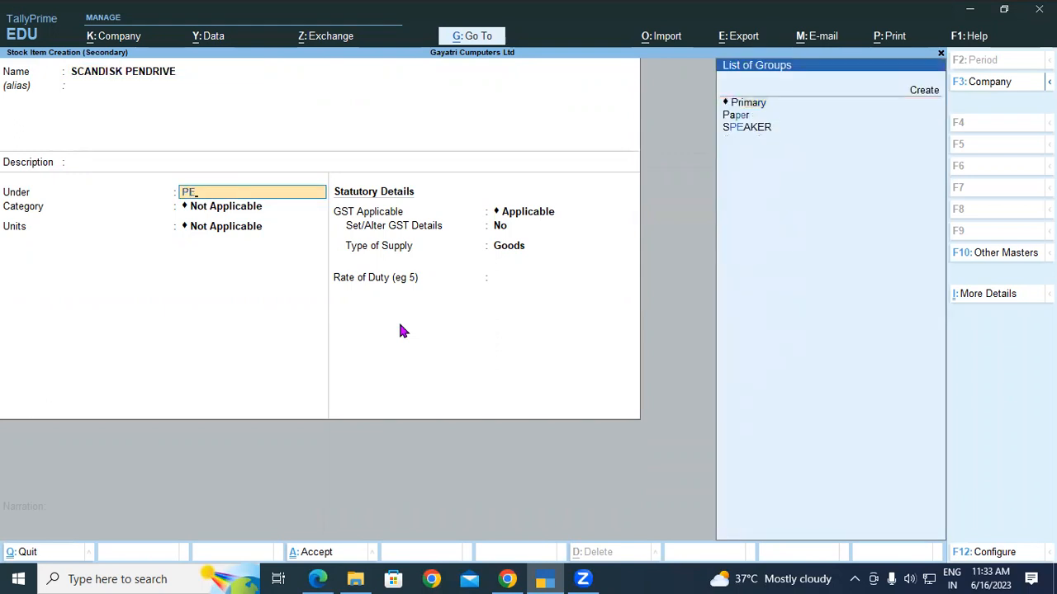
pyautogui.hotkey('alt', 'c')
pyautogui.write('P')
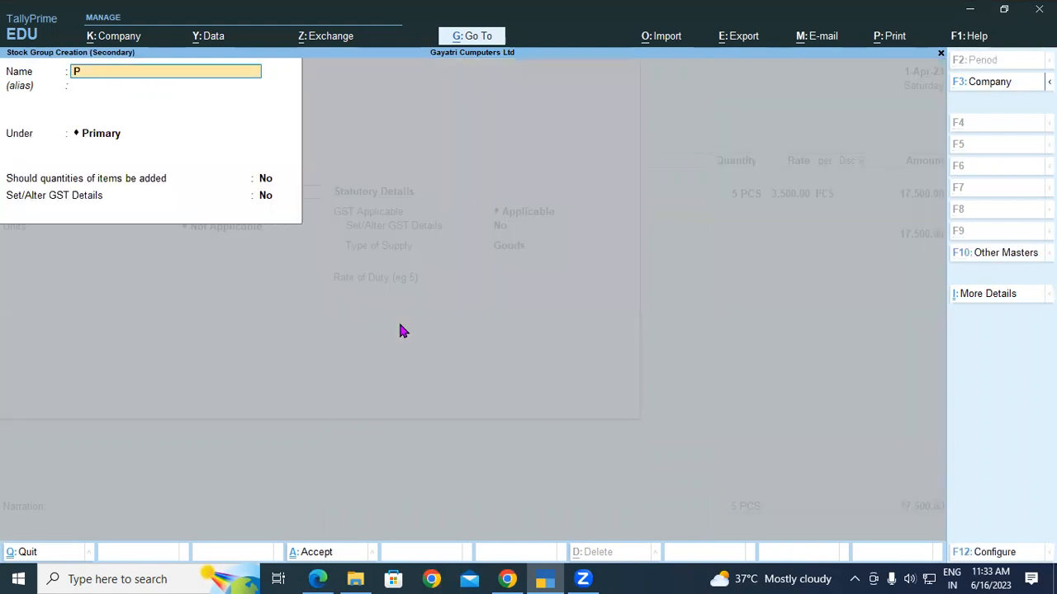
pyautogui.write('ENDRIVE')
pyautogui.press('Return')
pyautogui.press('Return')
pyautogui.press('Return')
pyautogui.press('Return')
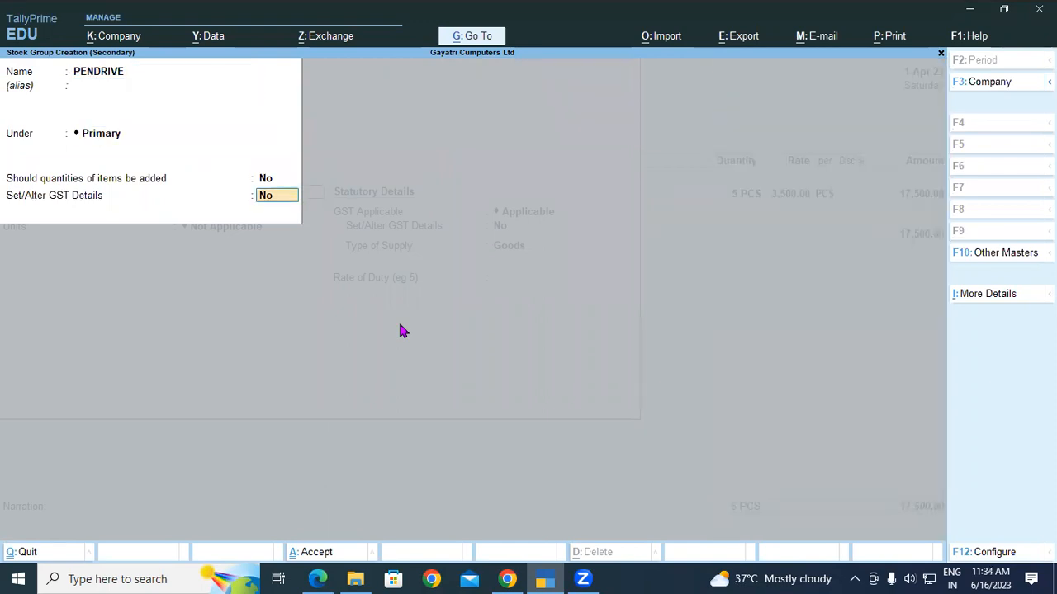
pyautogui.press('y')
pyautogui.press('Return')
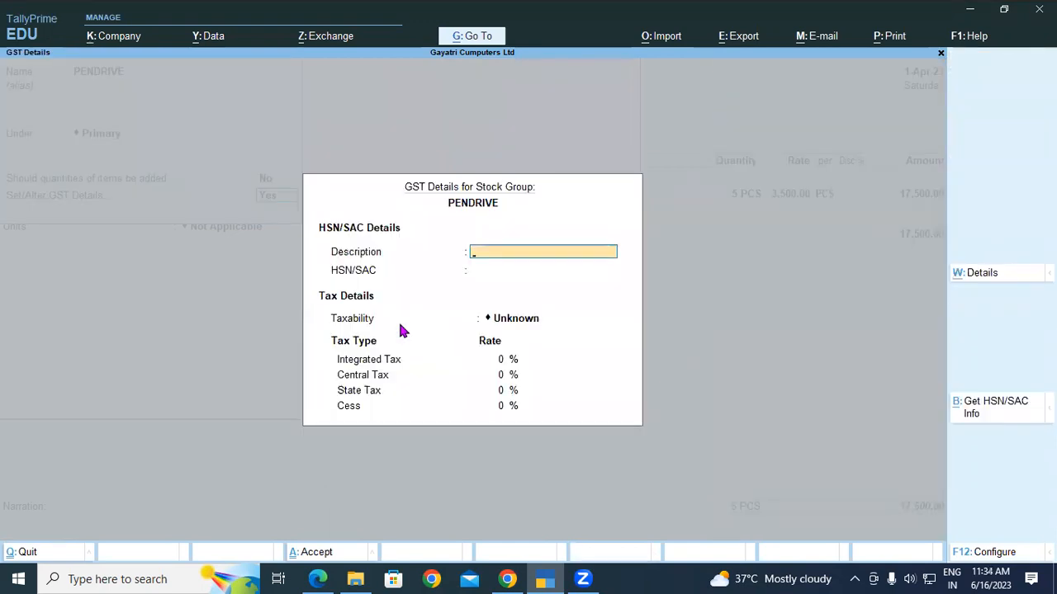
# Step: Enter the group's GST details as description PENDRIVE, HSN/SAC 8571, Taxable at 18% integrated tax, and save the group as the item's parent
pyautogui.write('PENDRIVE')
pyautogui.press('Return')
pyautogui.write('8571')
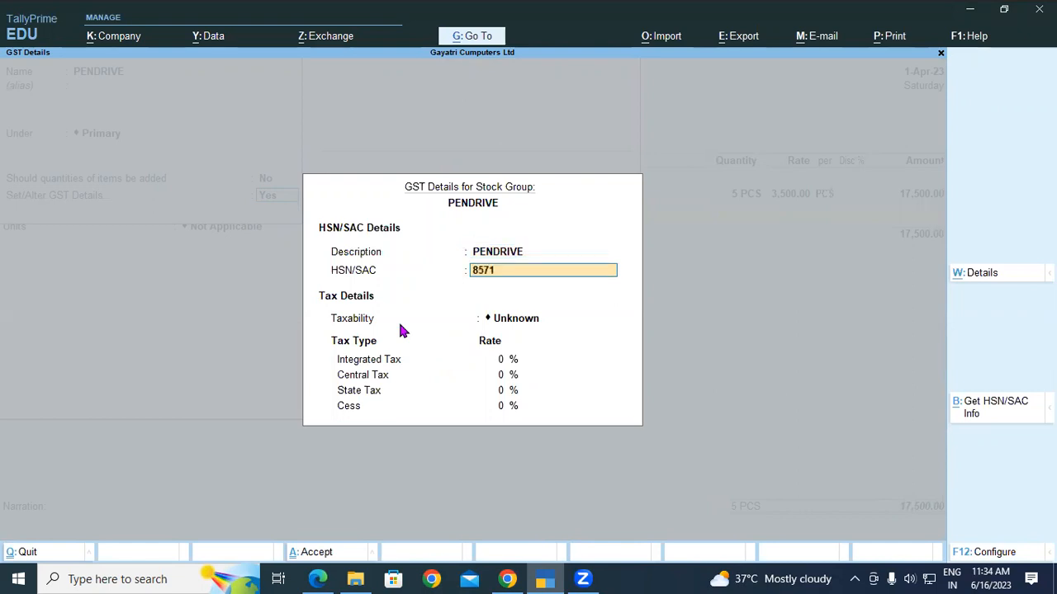
pyautogui.press('Return')
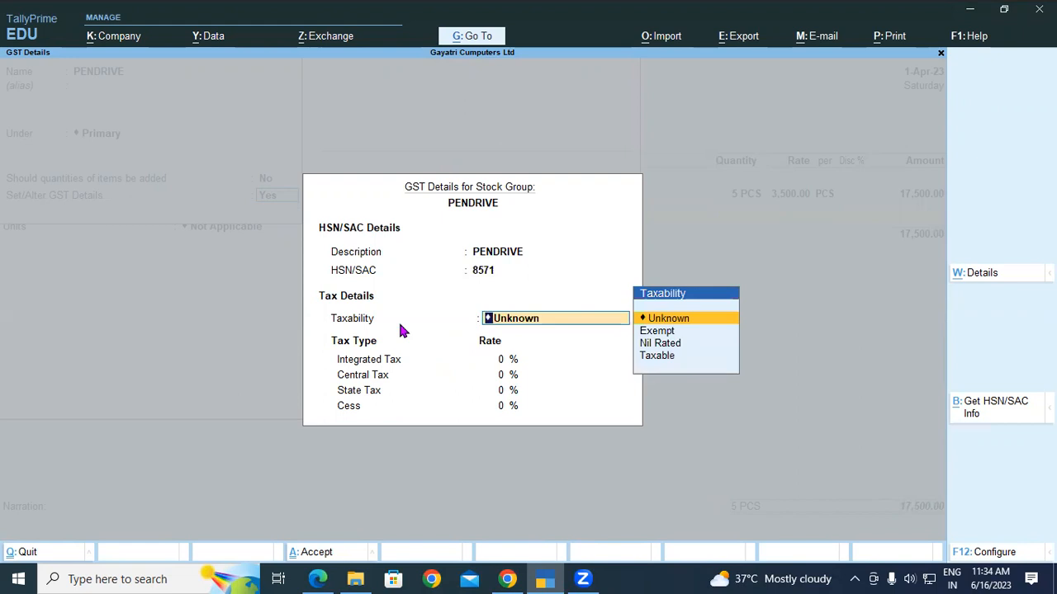
pyautogui.press('Down')
pyautogui.press('Down')
pyautogui.press('Down')
pyautogui.press('Return')
pyautogui.write('18')
pyautogui.press('Return')
pyautogui.press('Return')
pyautogui.press('Return')
pyautogui.press('Return')
pyautogui.press('Return')
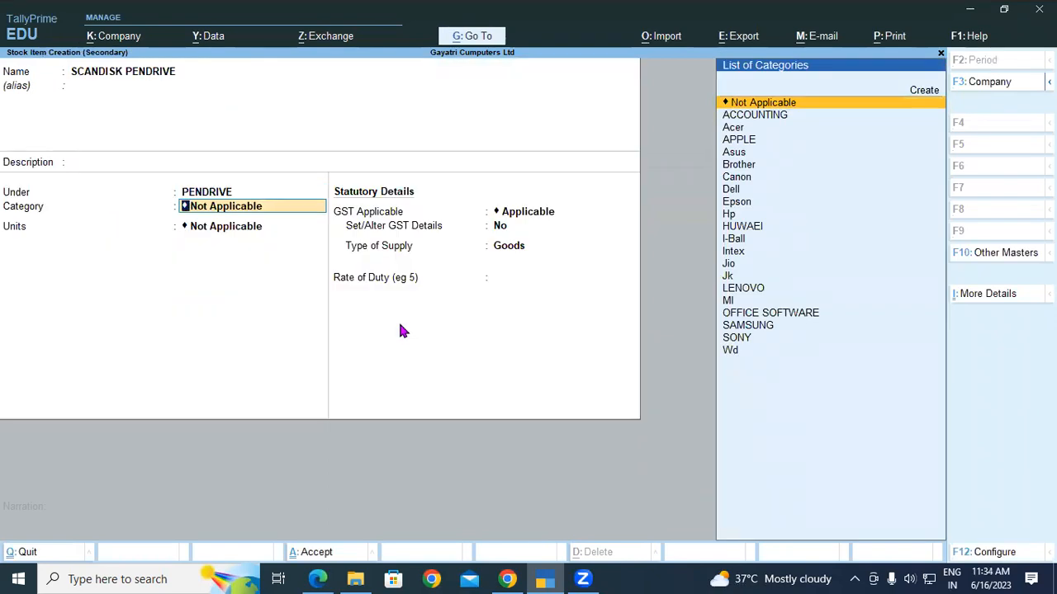
# Step: Create a stock category named SCANDISK under Primary and assign it to the new SCANDISK PENDRIVE item
pyautogui.write('Sc')
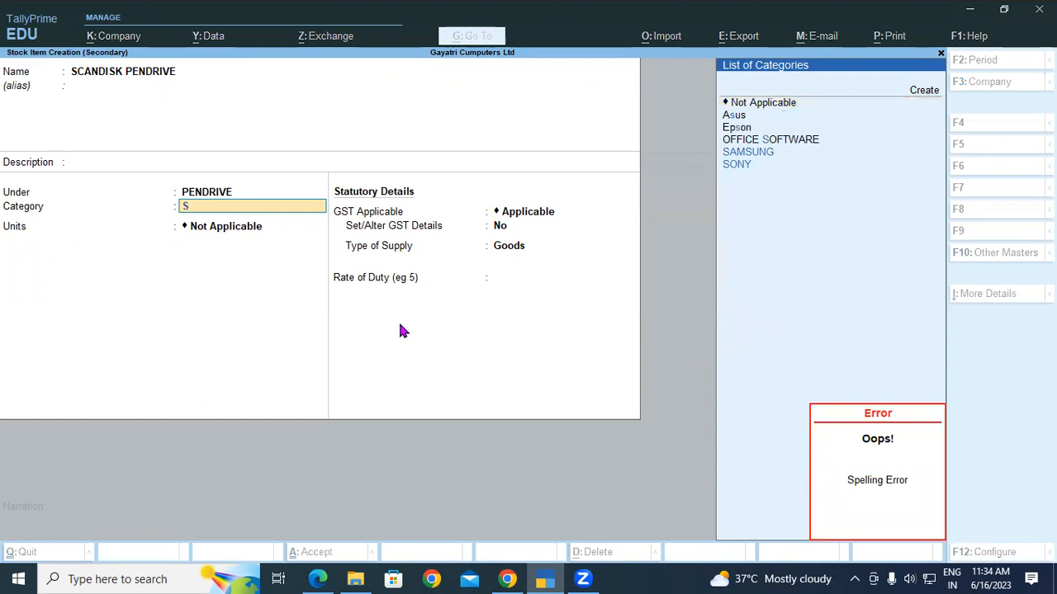
pyautogui.hotkey('alt', 'c')
pyautogui.write('SCA')
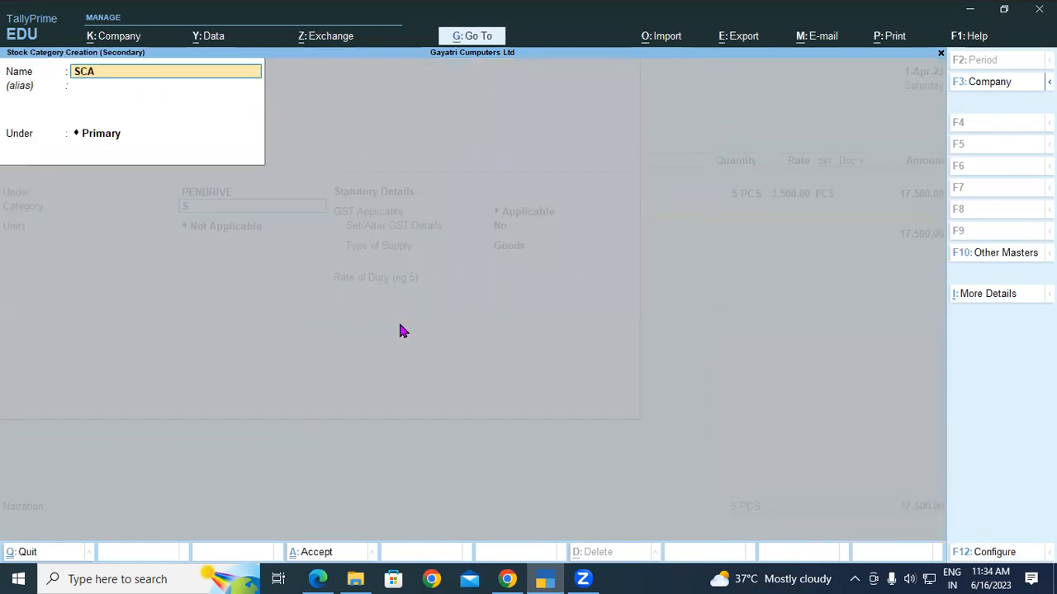
pyautogui.write('NDISK')
pyautogui.press('Return')
pyautogui.press('Return')
pyautogui.press('Return')
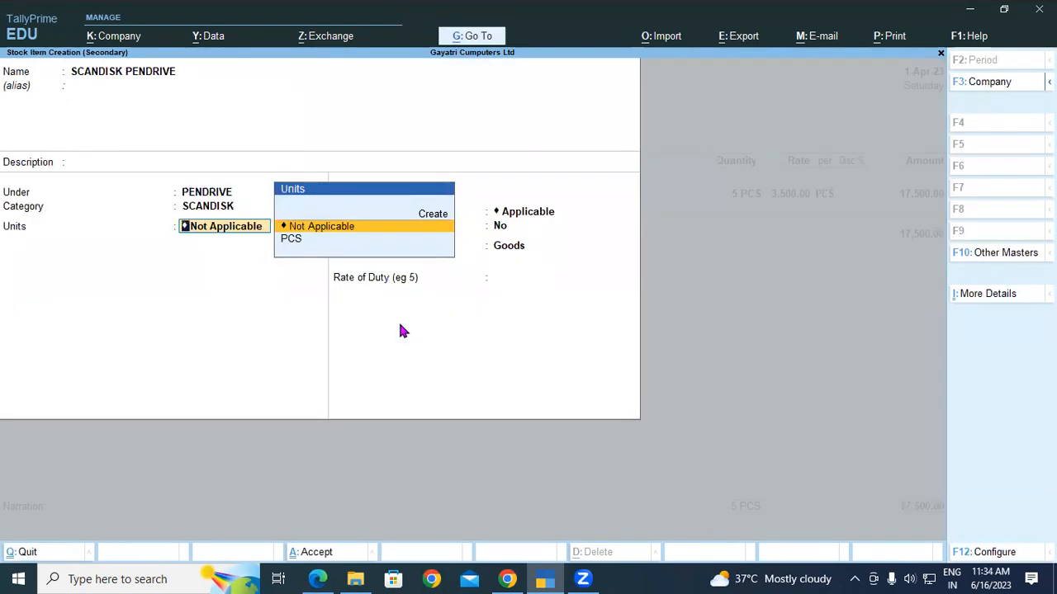
# Step: Set the pendrive item's units to PCS, keep the default statutory details, and save the item
pyautogui.press('Down')
pyautogui.press('Return')
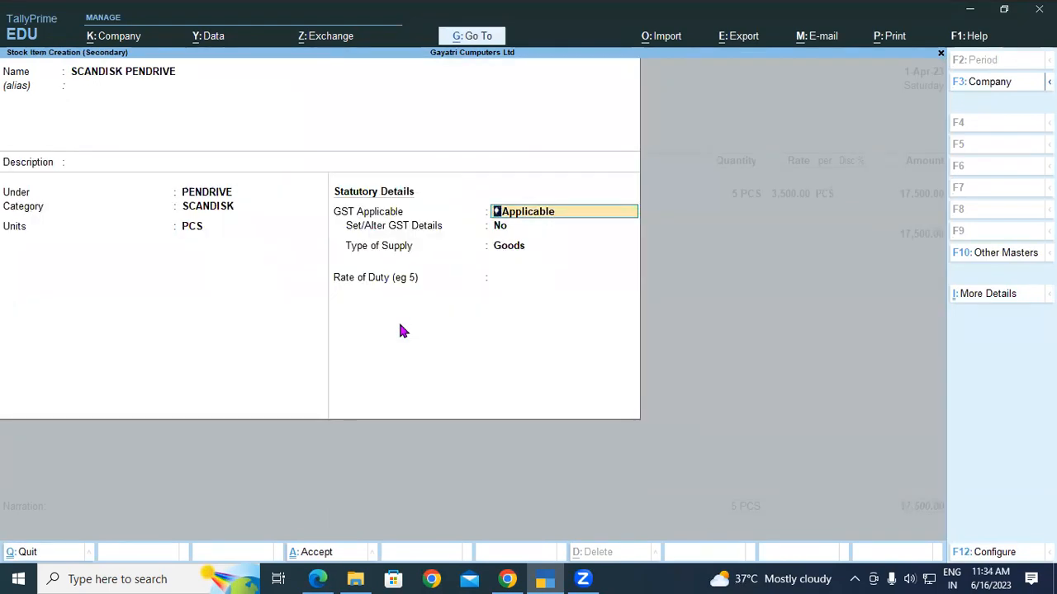
pyautogui.press('Return')
pyautogui.press('Return')
pyautogui.press('Return')
pyautogui.press('Return')
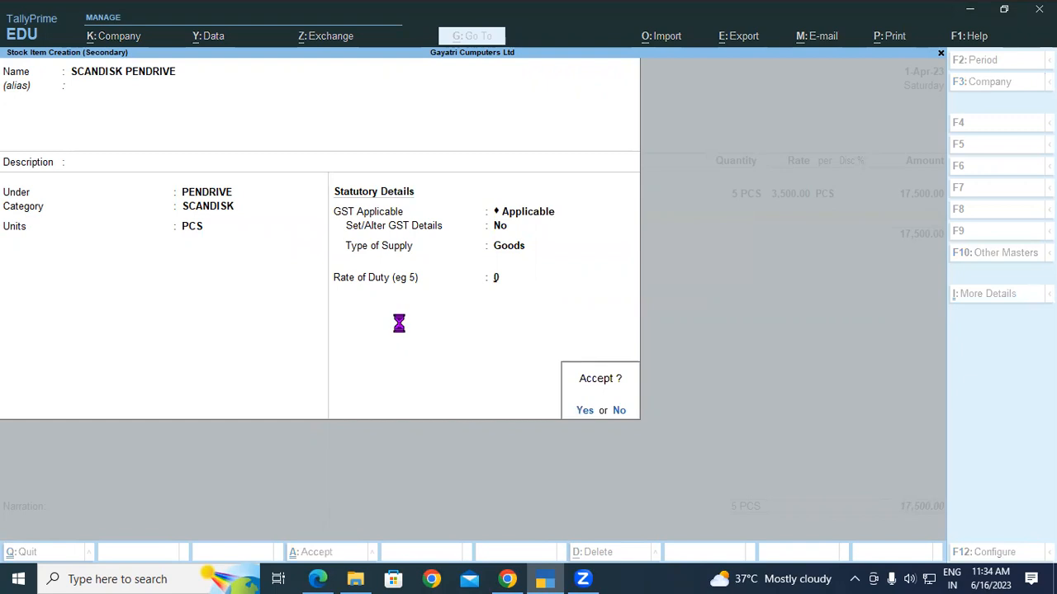
pyautogui.press('Return')
# Step: Allocate 20 PCS of SCANDISK PENDRIVE from the Shop godown at a rate of 350 without a discount
pyautogui.press('Return')
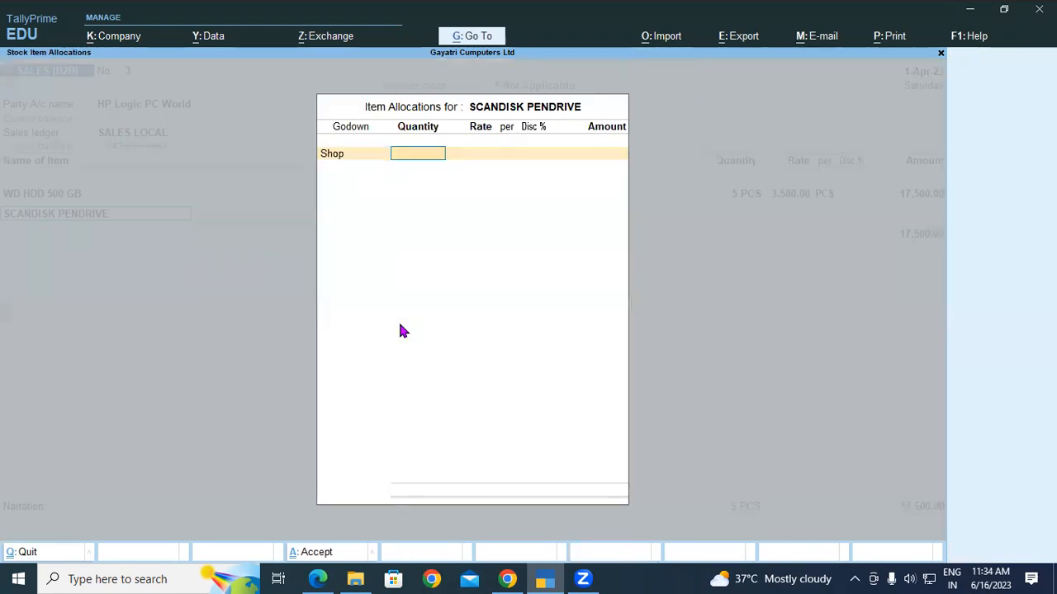
pyautogui.write('20')
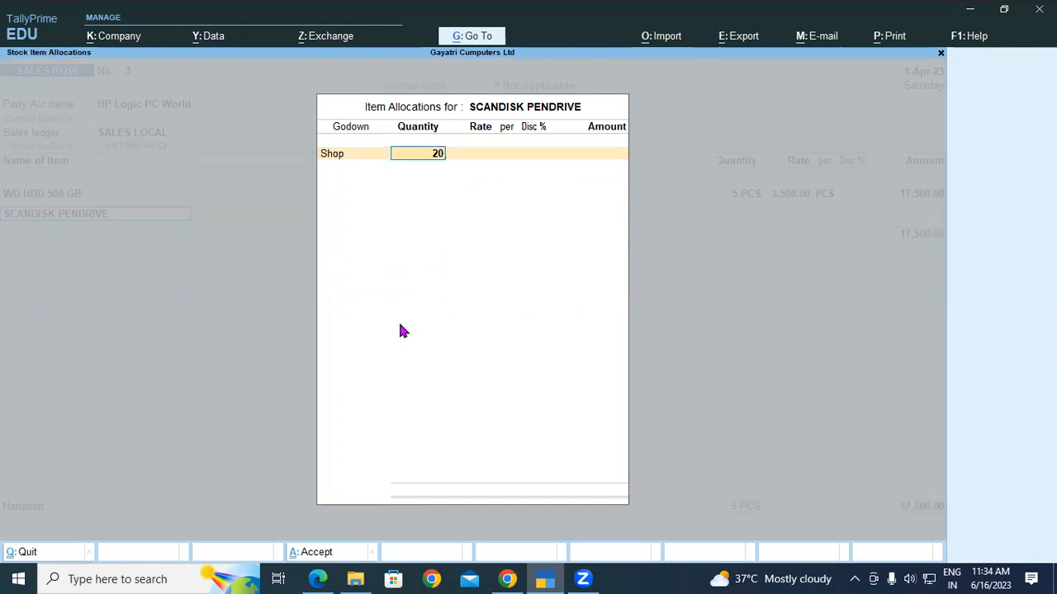
pyautogui.press('Return')
pyautogui.press('Return')
pyautogui.write('350')
pyautogui.press('Return')
pyautogui.press('Return')
pyautogui.press('Return')
pyautogui.press('Return')
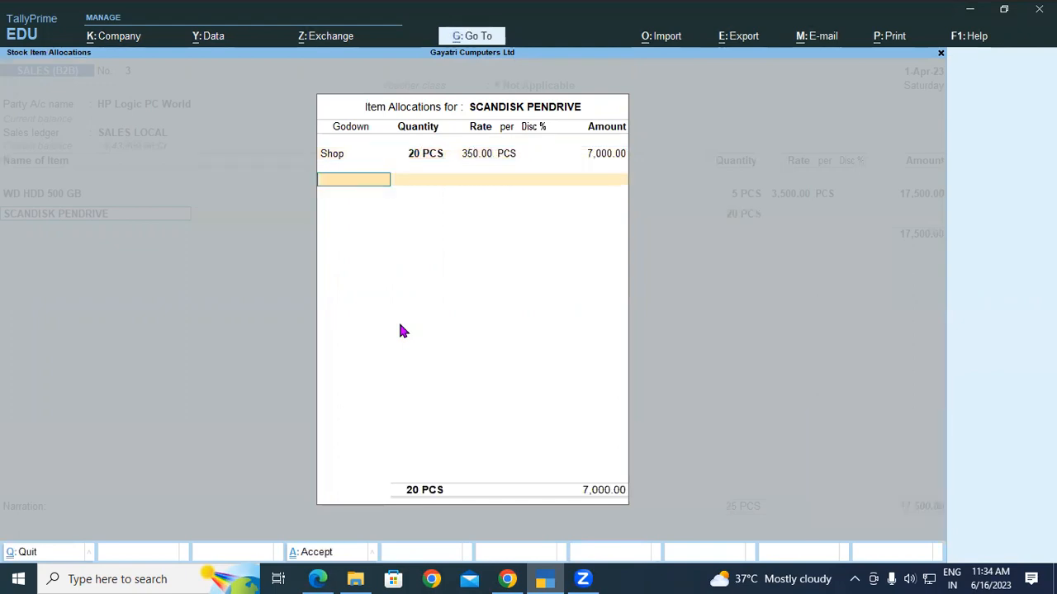
pyautogui.press('Return')
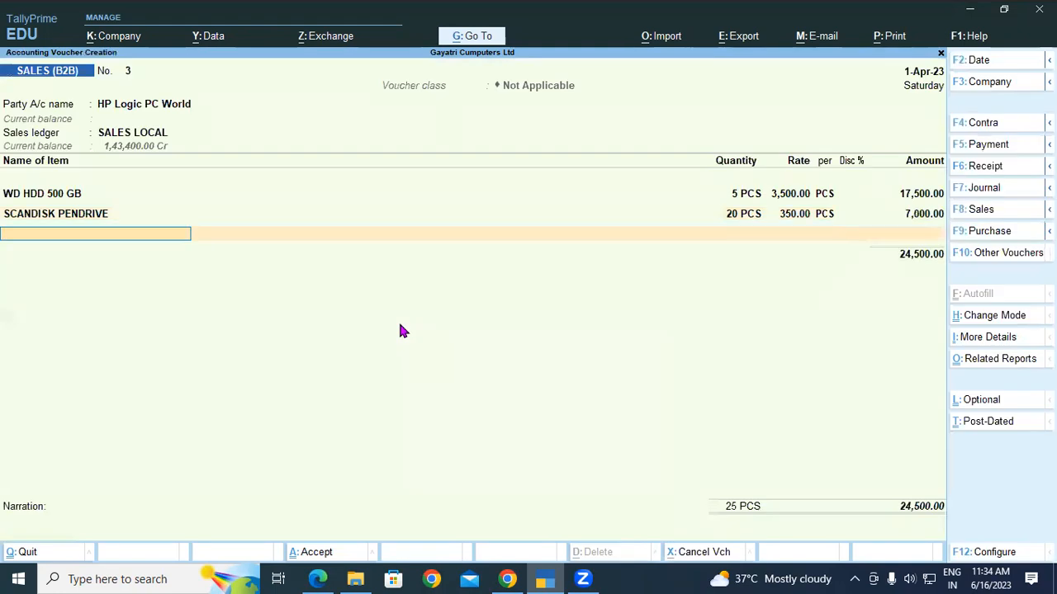
# Step: Add Ram 2GB DD2 to the voucher, allocating 5 PCS from Shop at a rate of 560 without a discount
pyautogui.write('RAM')
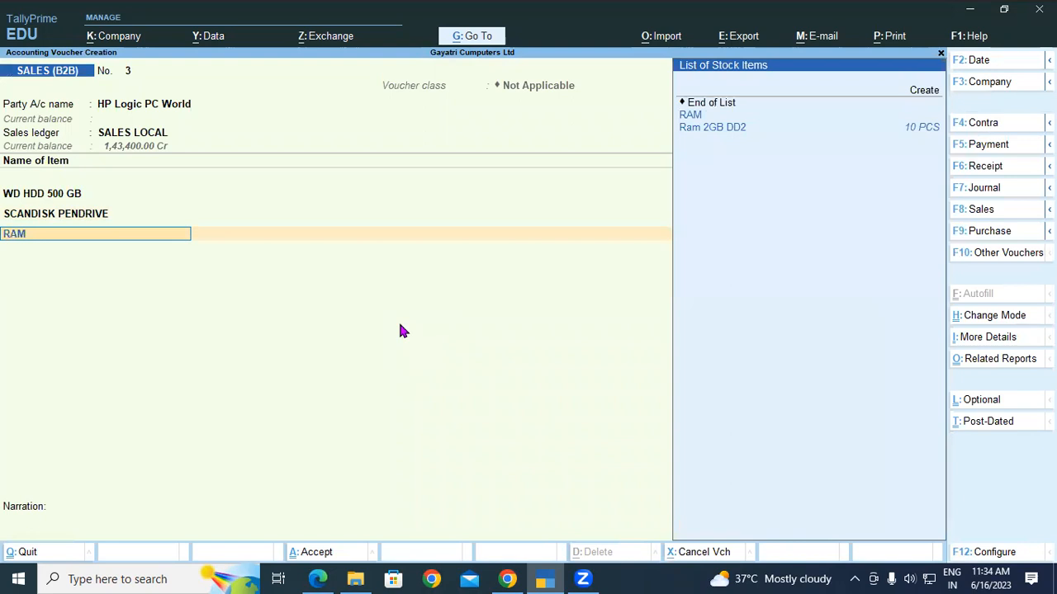
pyautogui.press('Down')
pyautogui.press('Return')
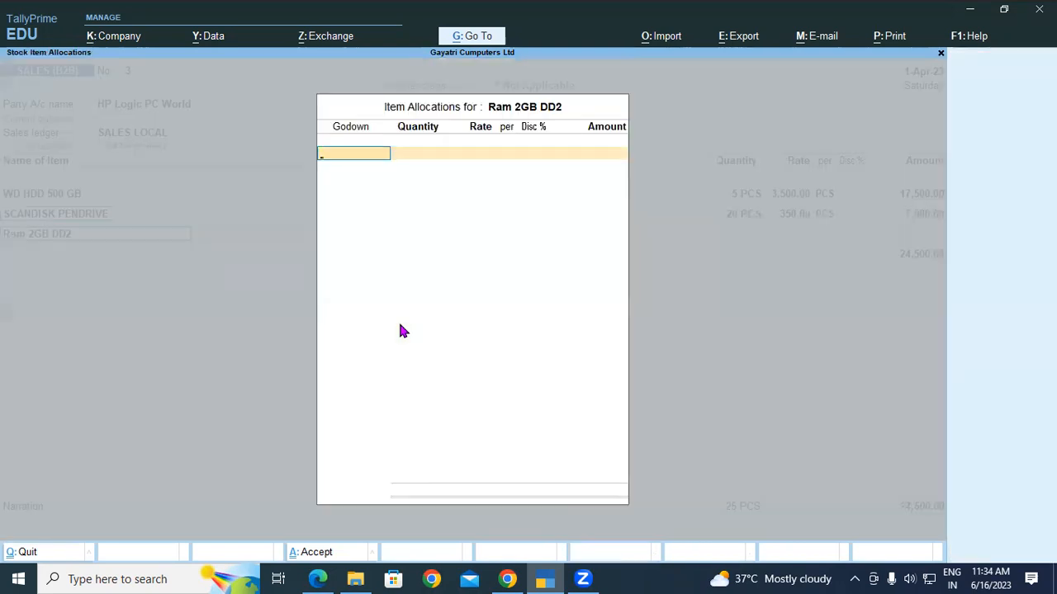
pyautogui.press('Return')
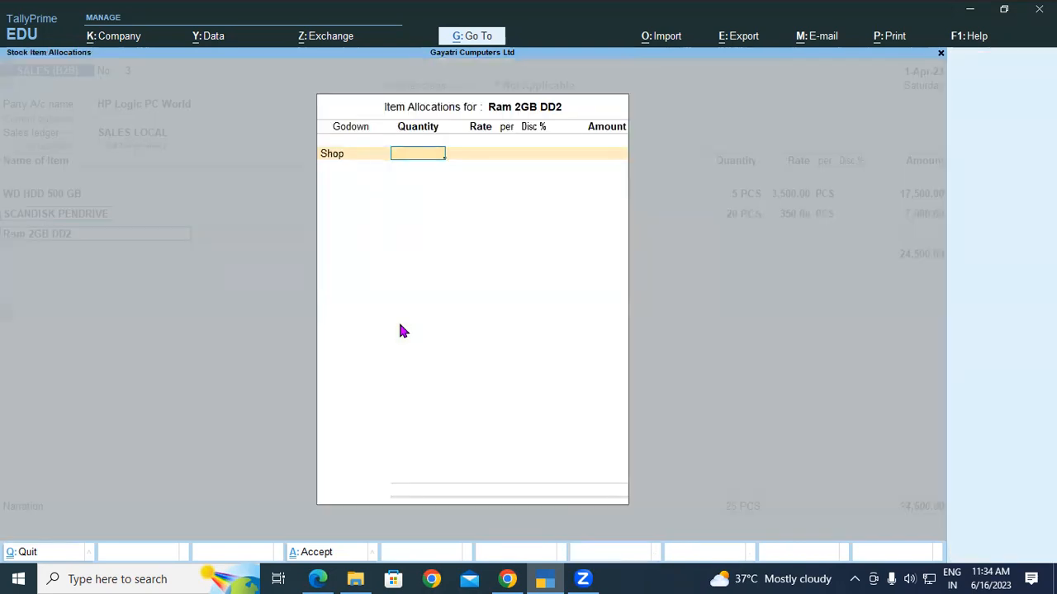
pyautogui.write('5')
pyautogui.press('Return')
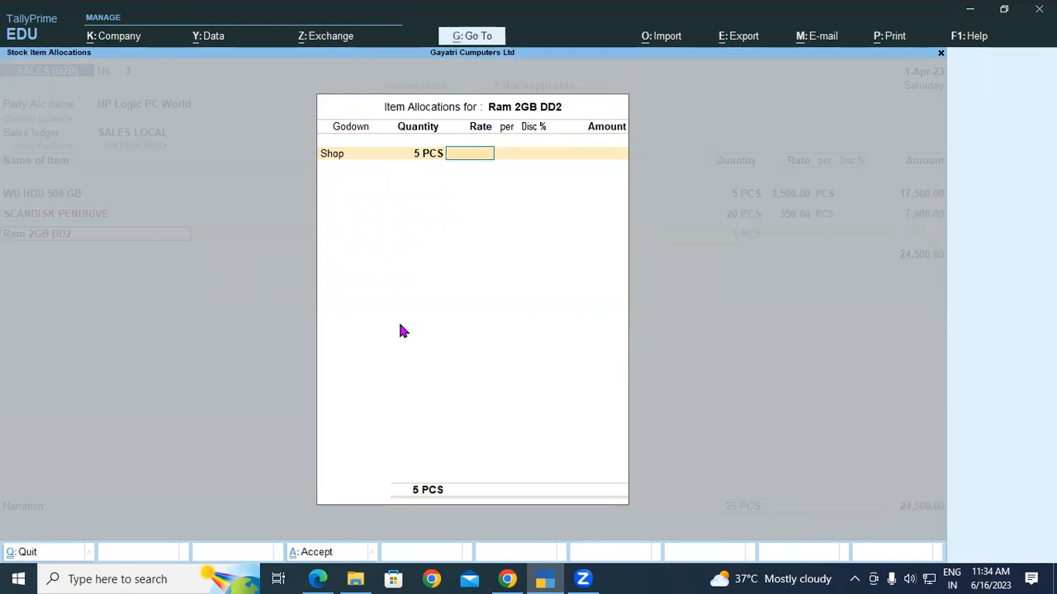
pyautogui.write('560')
pyautogui.press('Return')
pyautogui.press('Return')
pyautogui.press('Return')
pyautogui.press('Return')
pyautogui.press('Return')
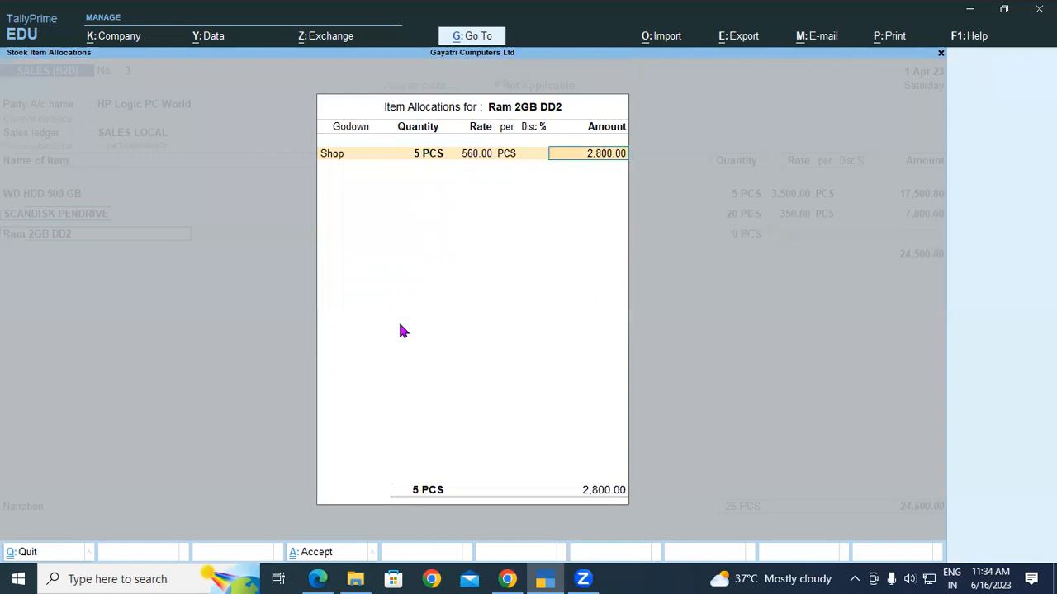
pyautogui.press('Return')
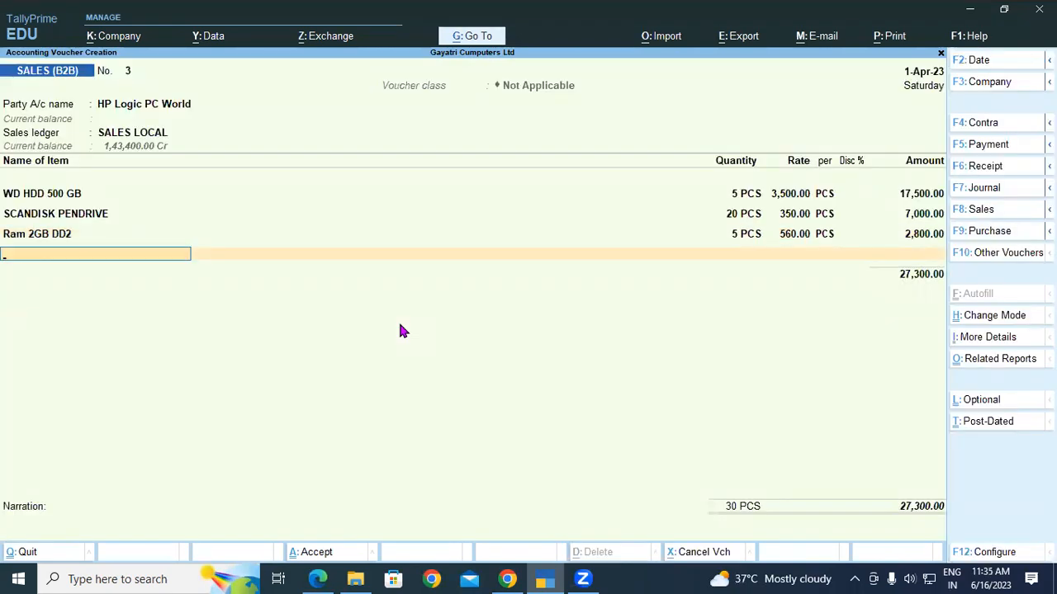
# Step: Add NIMBLE 4GF ANDROID TABLET to the voucher, allocating 5 PCS from Shop at a rate of 12,300 without a discount
pyautogui.write('NI')
pyautogui.press('Return')
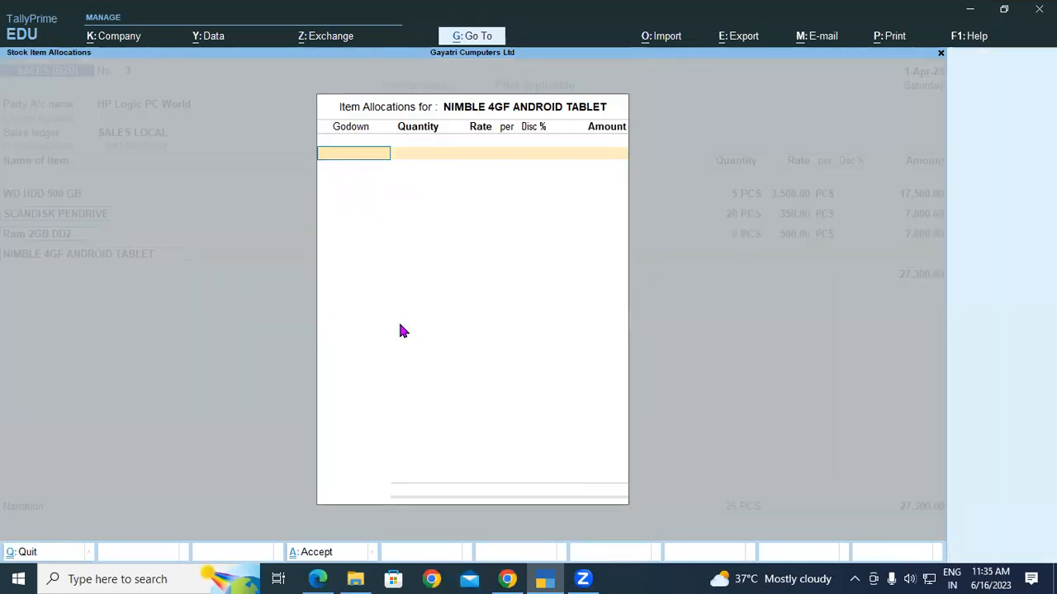
pyautogui.press('Return')
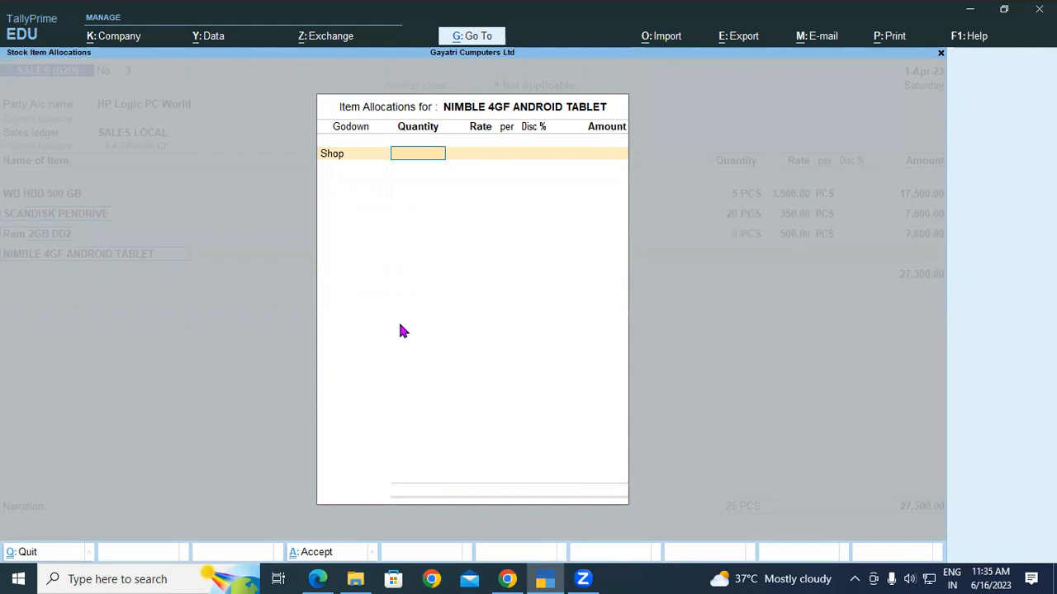
pyautogui.write('5')
pyautogui.press('Return')
pyautogui.press('Return')
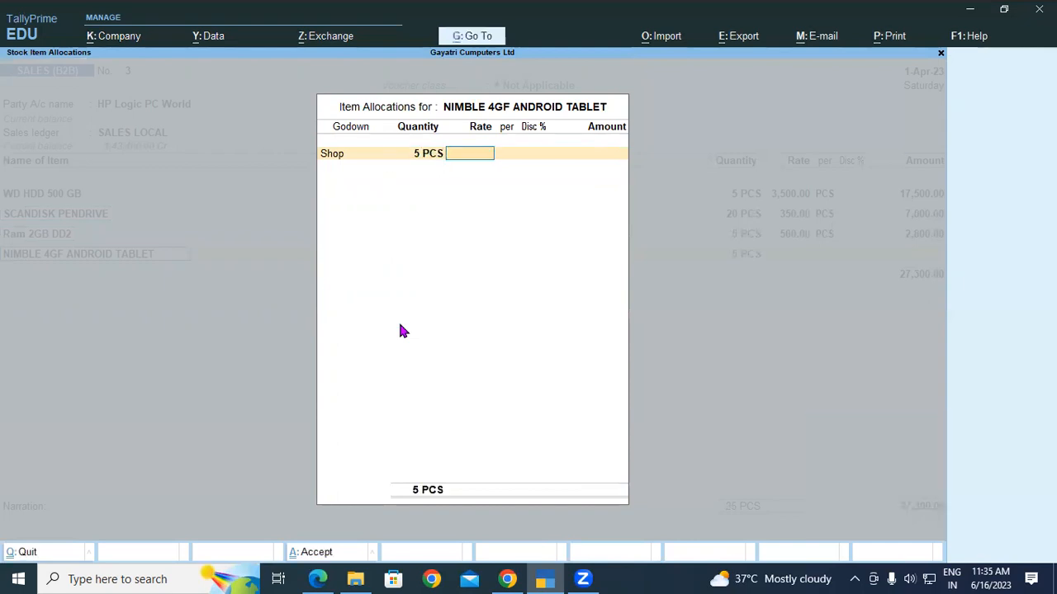
pyautogui.write('12,')
pyautogui.write('300')
pyautogui.press('Return')
pyautogui.press('Return')
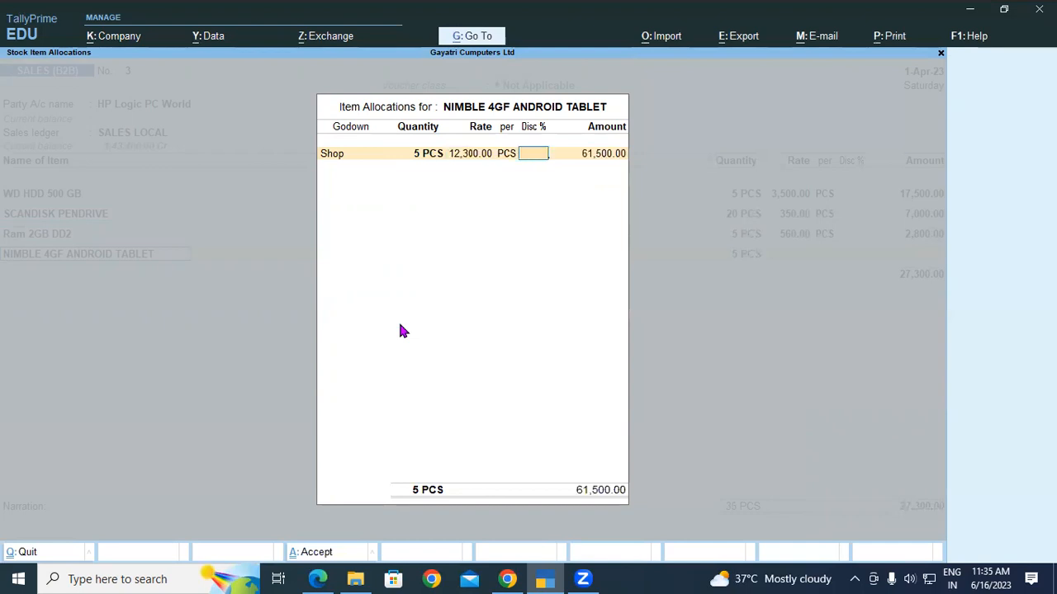
pyautogui.press('Return')
pyautogui.press('Return')
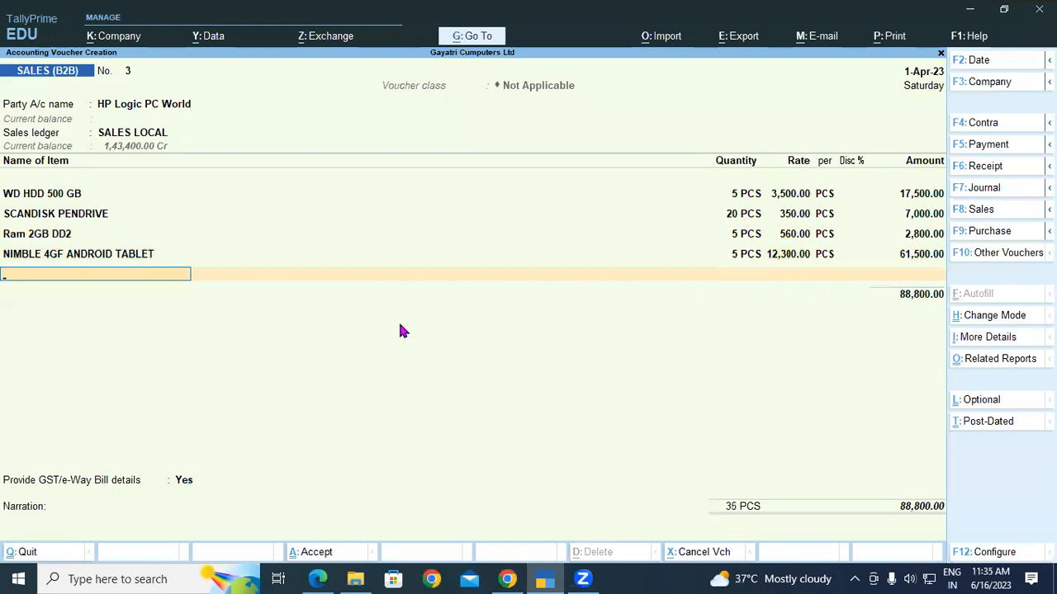
pyautogui.write('JI')
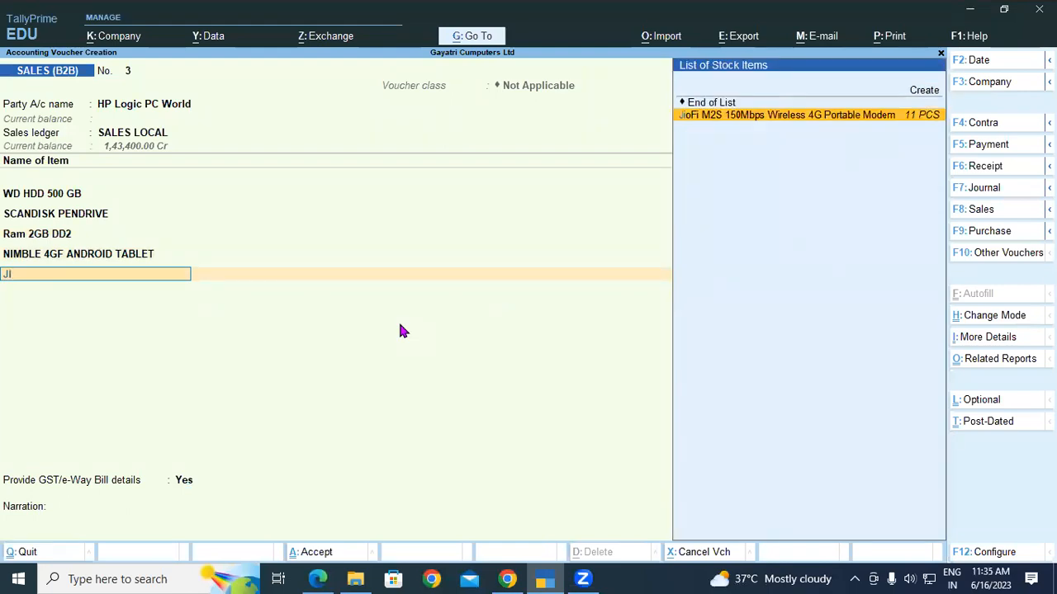
pyautogui.press('BackSpace')
pyautogui.press('BackSpace')
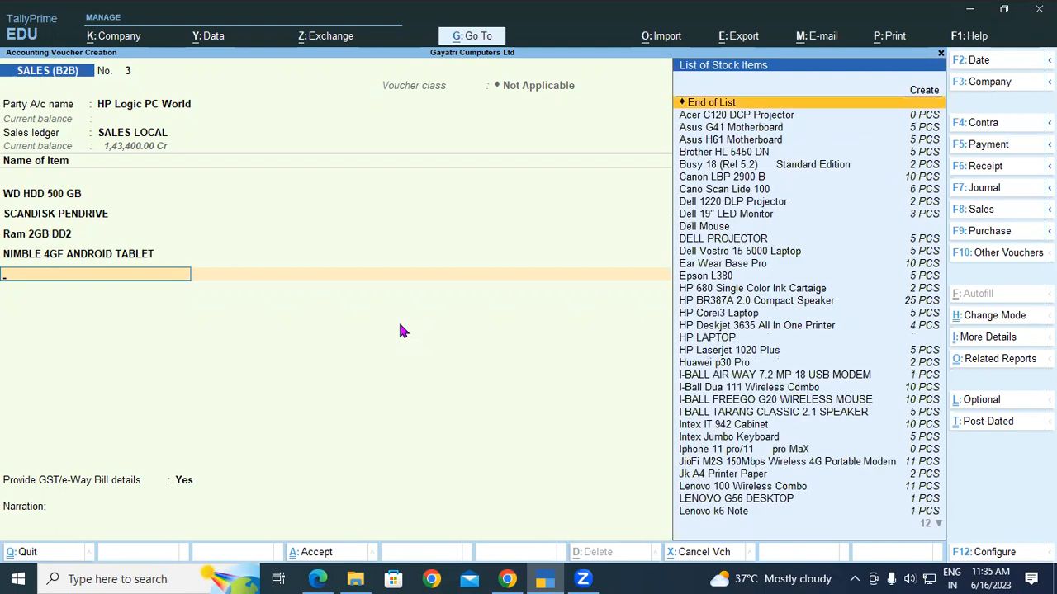
# Step: Start a new stock item in TallyPrime and name it Logitech M235 Wireless Mouse, copying the name from the PDF in Edge
pyautogui.write('LO')
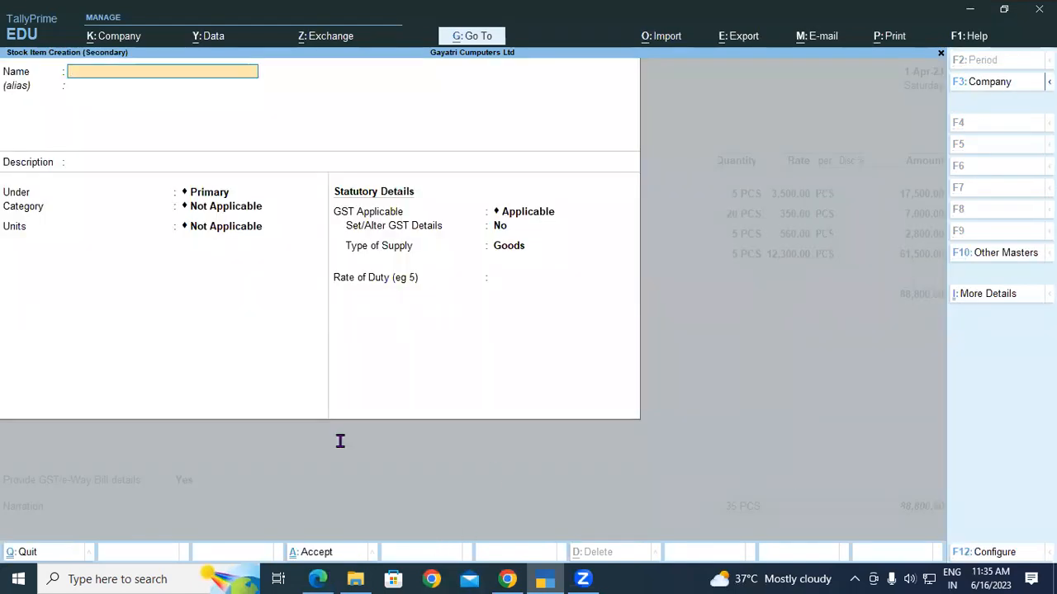
pyautogui.hotkey('alt', 'Tab')
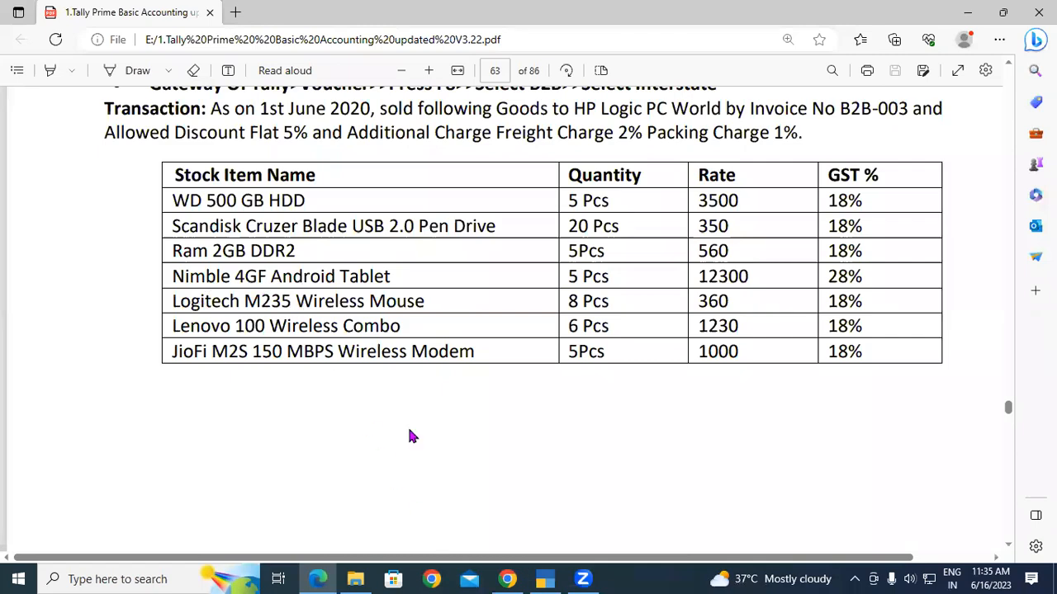
pyautogui.moveTo(172, 301); pyautogui.dragTo(426, 302)
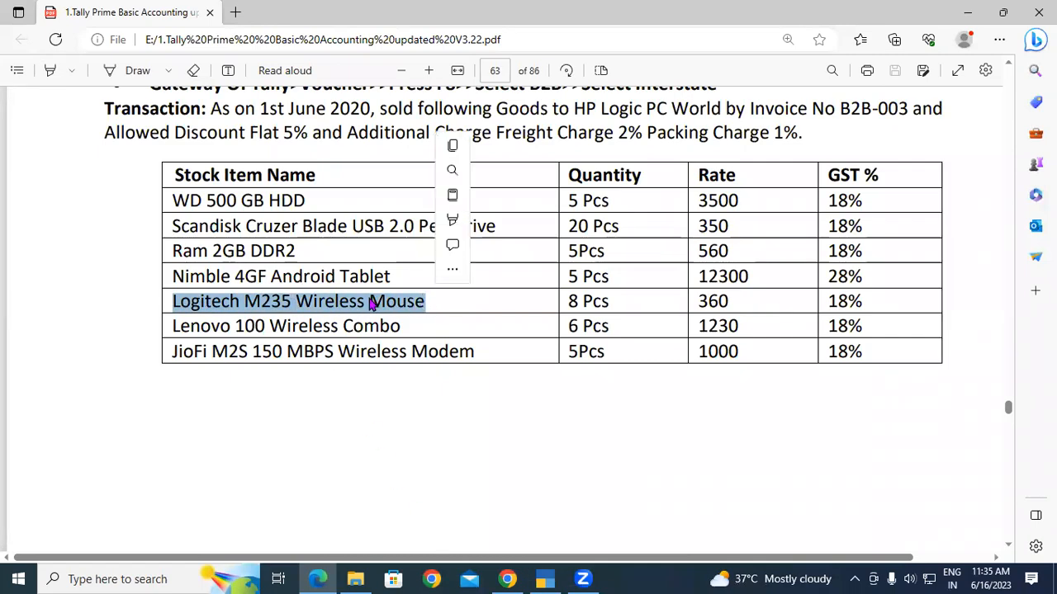
pyautogui.rightClick(371, 304)
pyautogui.click(414, 291)
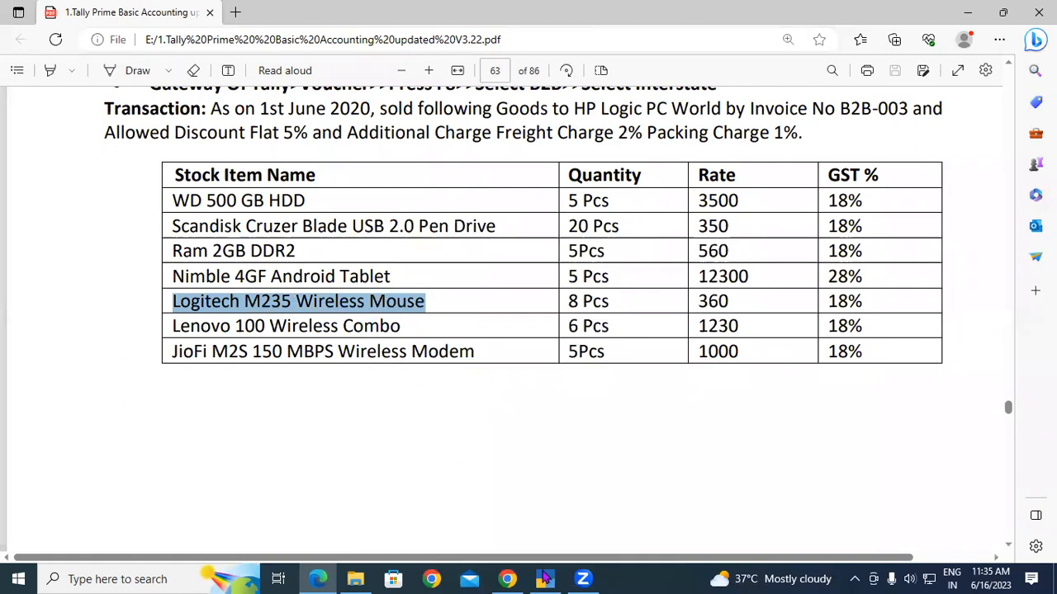
pyautogui.hotkey('alt', 'Tab')
pyautogui.hotkey('ctrl', 'v')
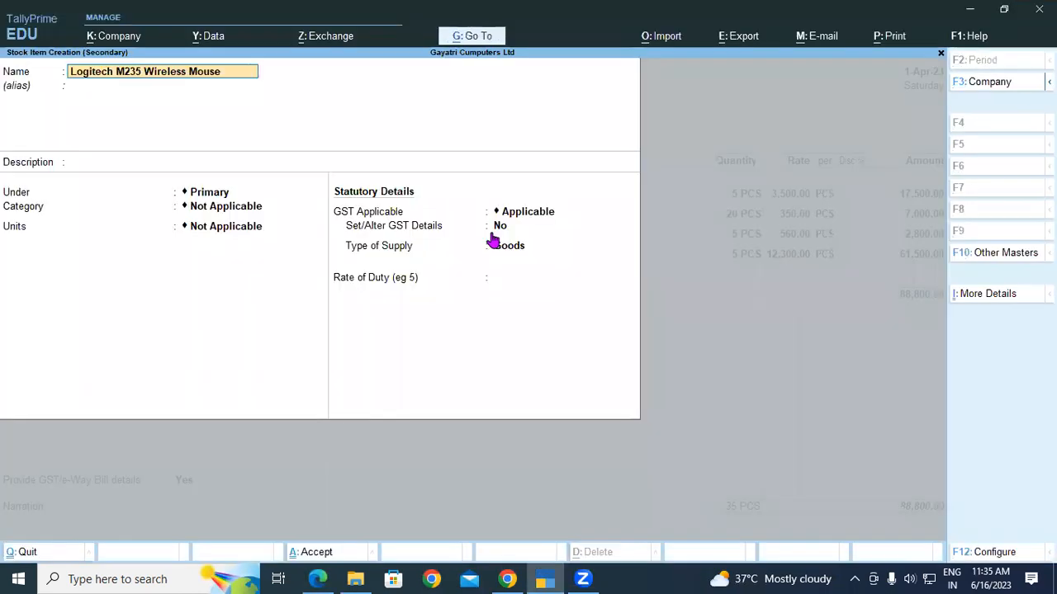
# Step: Leave the wireless mouse item's alias empty and place it under the MOUSE stock group
pyautogui.press('Return')
pyautogui.press('Return')
pyautogui.write('MOU')
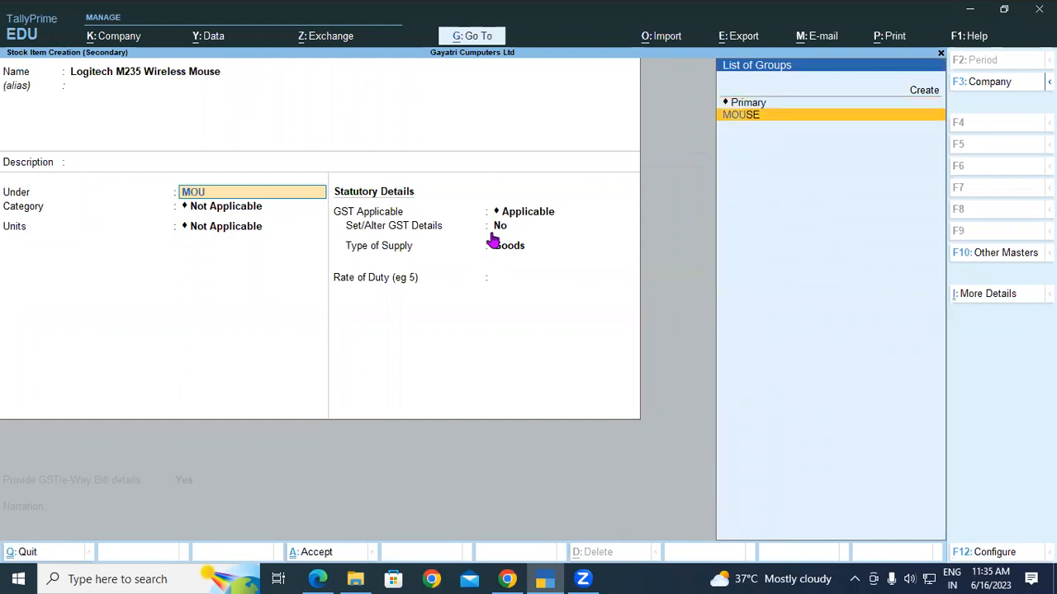
pyautogui.press('Return')
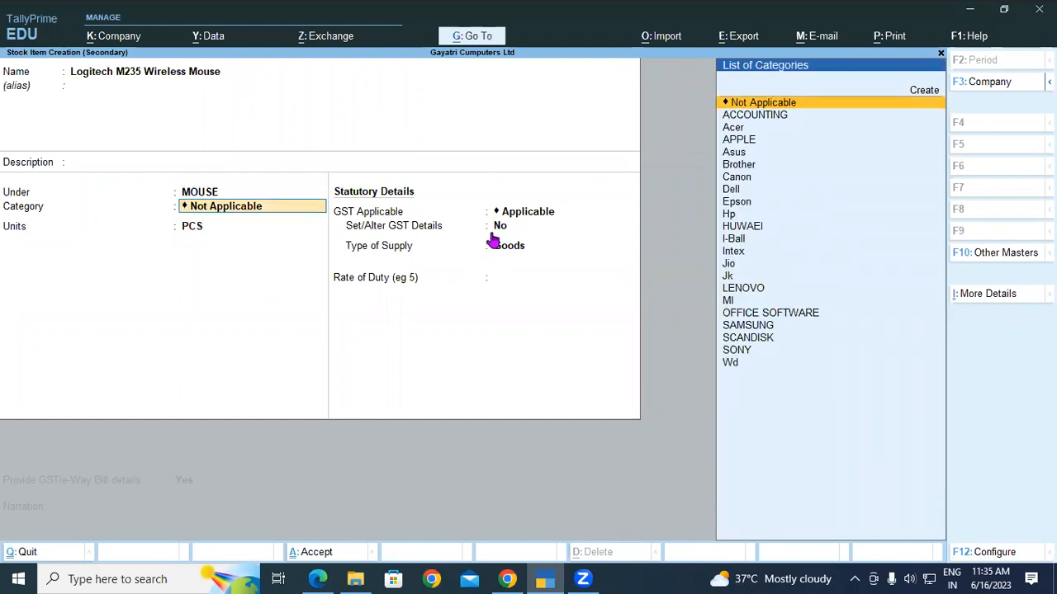
# Step: Create a stock category named LOGITECH under Primary and assign it to the wireless mouse item
pyautogui.write('LI')
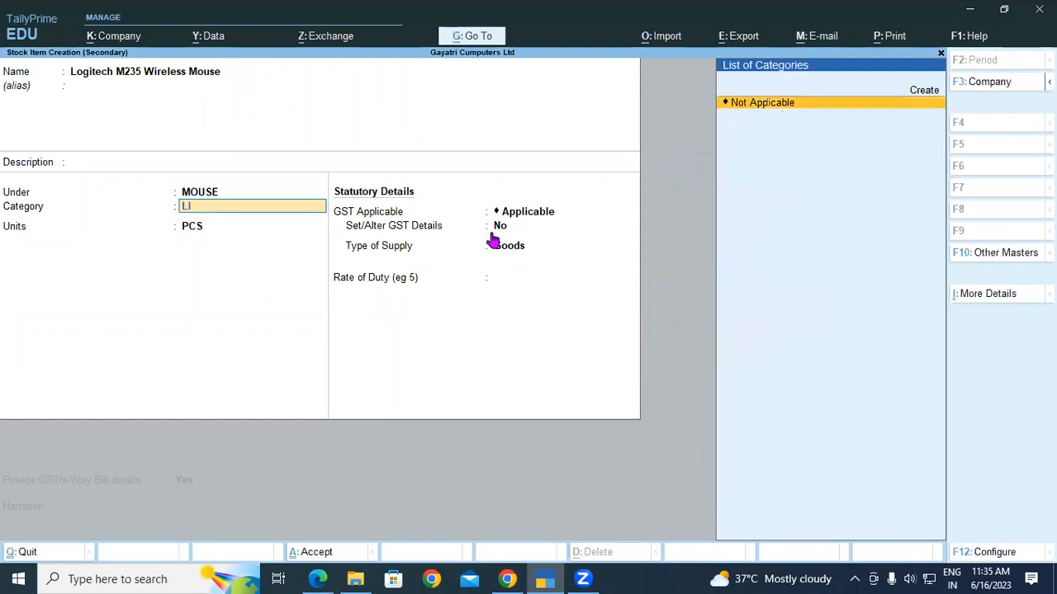
pyautogui.hotkey('alt', 'c')
pyautogui.write('LO')
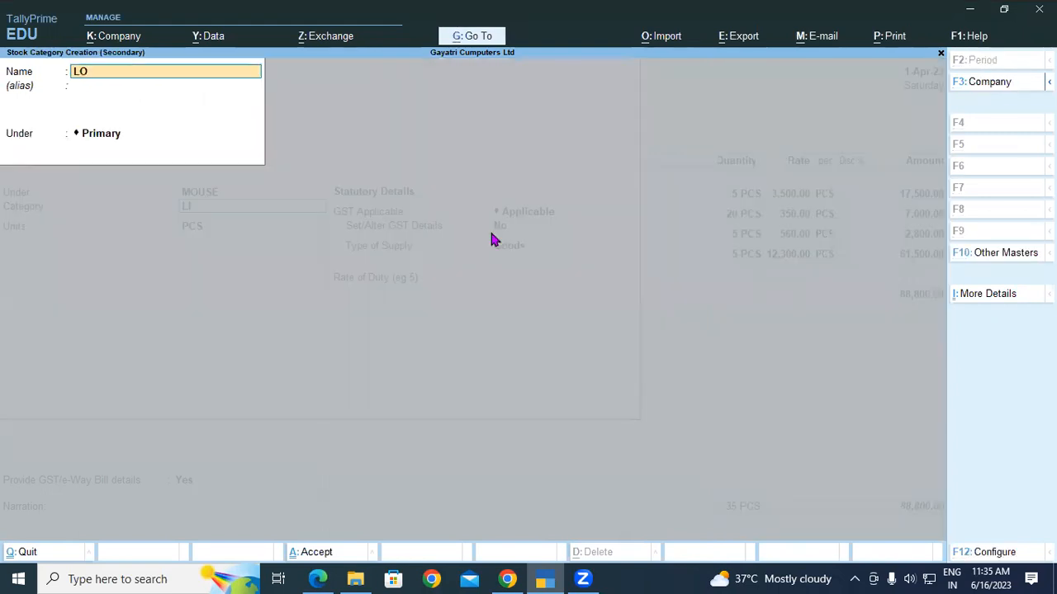
pyautogui.write('GITECH')
pyautogui.press('Return')
pyautogui.press('Return')
pyautogui.press('Return')
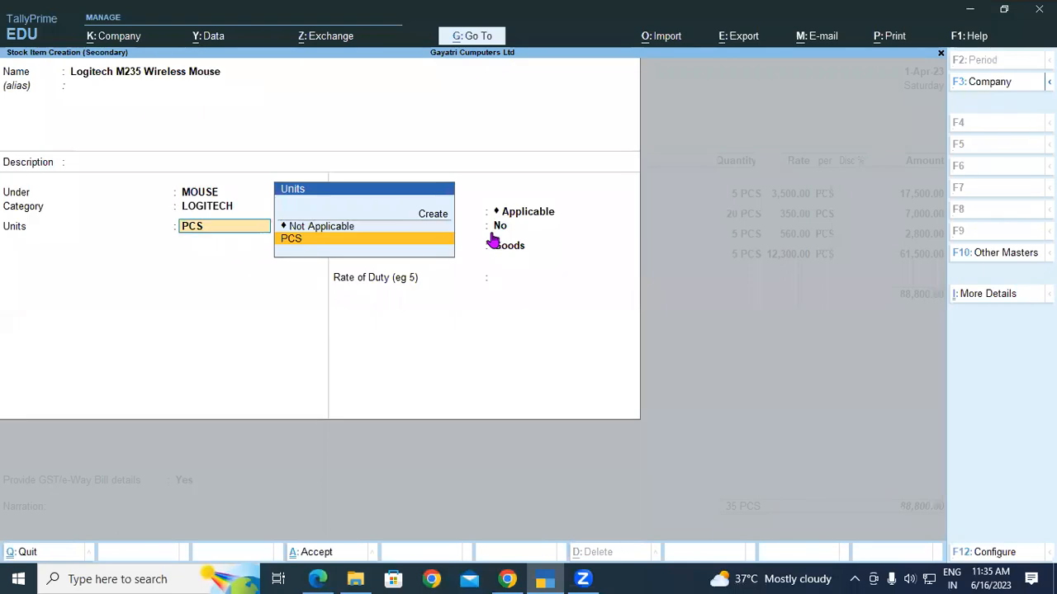
# Step: Keep PCS as the wireless mouse's unit along with the default statutory details, and save the item
pyautogui.press('Return')
pyautogui.press('Return')
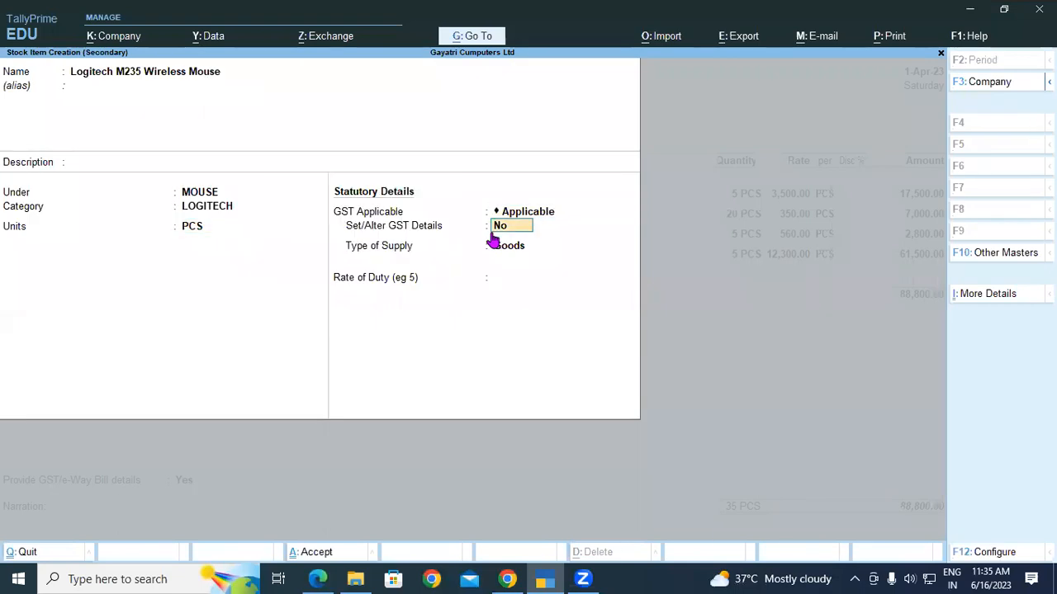
pyautogui.press('Return')
pyautogui.press('Return')
pyautogui.press('Return')
pyautogui.press('Return')
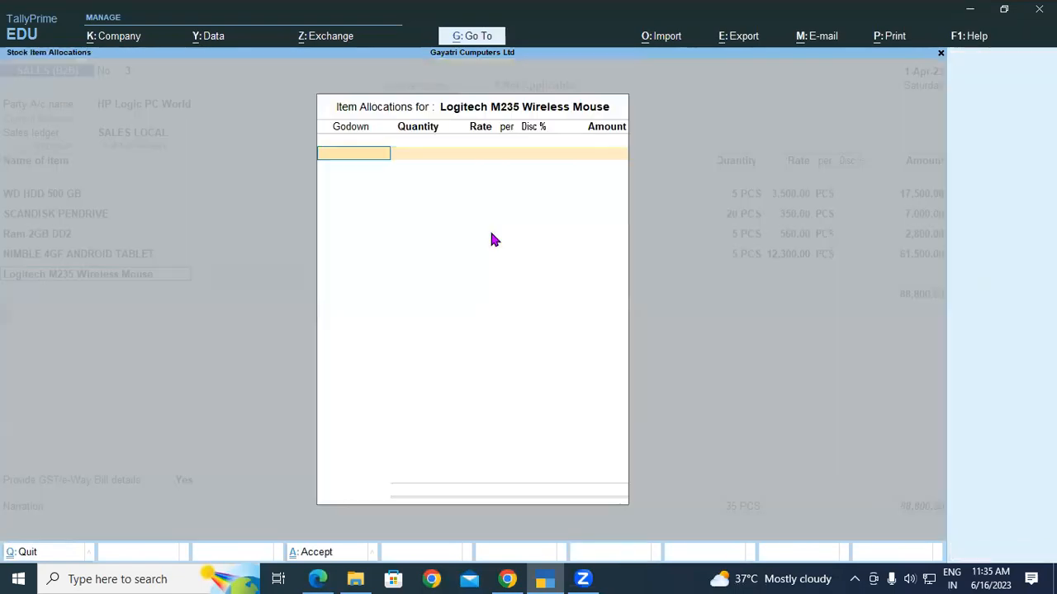
# Step: Allocate 8 PCS of the Logitech M235 Wireless Mouse from the Shop godown at a rate of 360, without discount
pyautogui.press('Return')
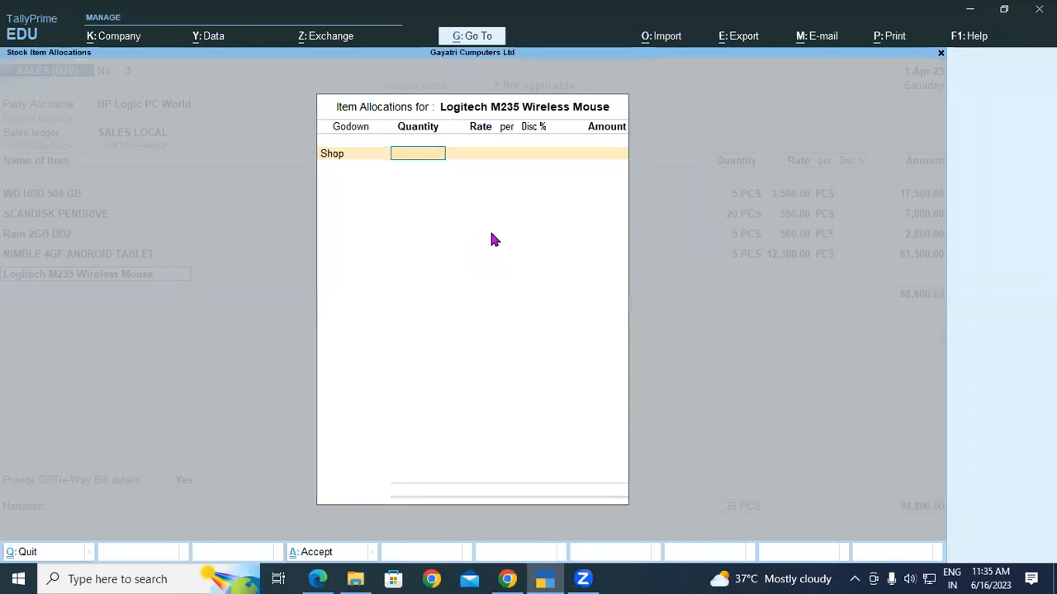
pyautogui.write('8')
pyautogui.press('Return')
pyautogui.press('Return')
pyautogui.write('360')
pyautogui.press('Return')
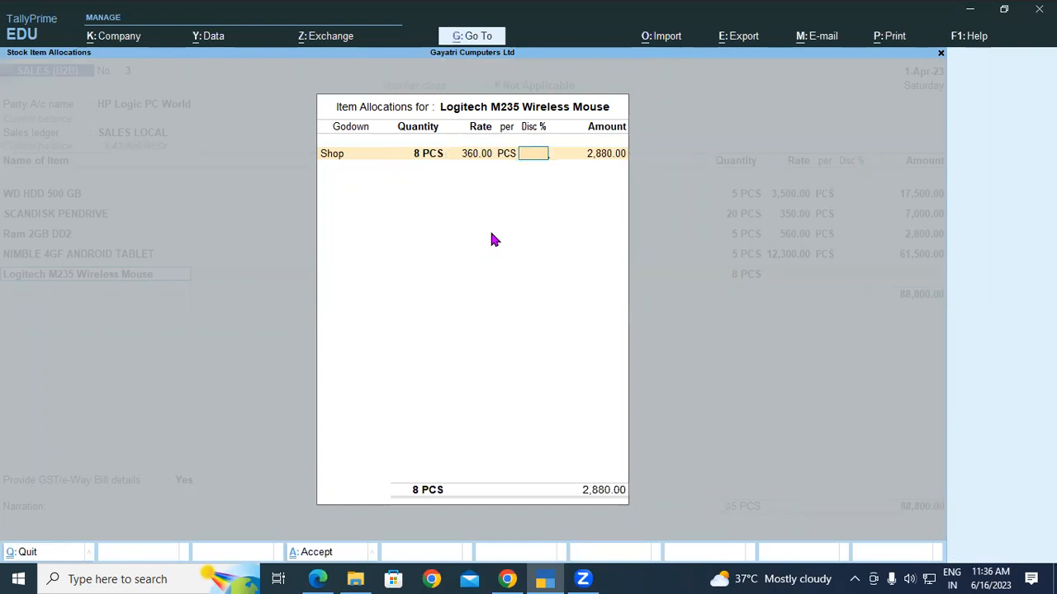
pyautogui.press('Return')
pyautogui.press('Return')
pyautogui.press('Return')
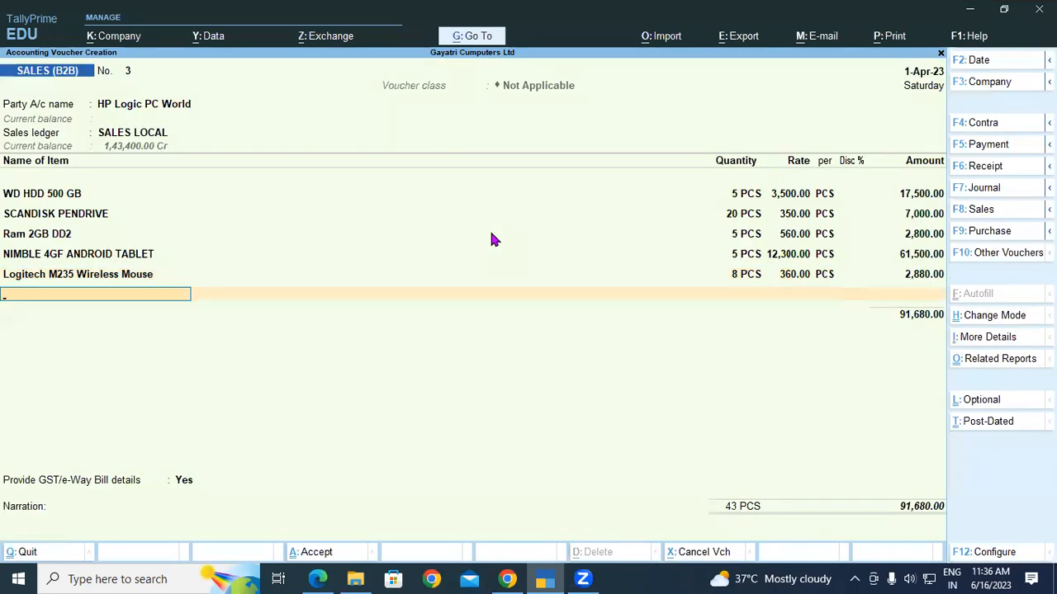
# Step: Add Lenovo 100 Wireless Combo to the sales voucher, allocating 6 PCS from the Shop godown
pyautogui.write('LEN')
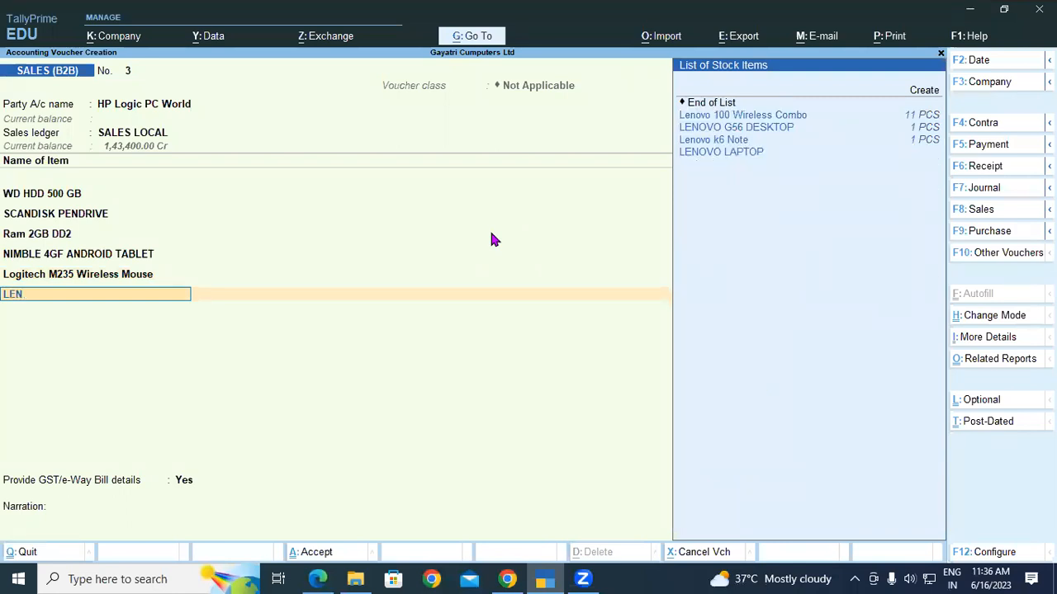
pyautogui.press('Down')
pyautogui.press('Up')
pyautogui.press('Return')
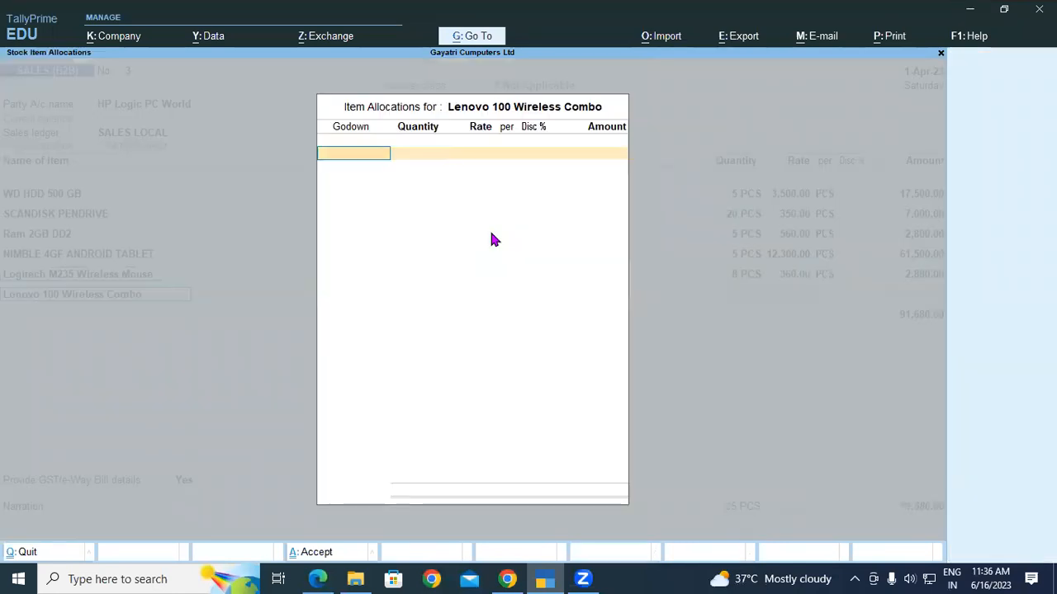
pyautogui.write('S')
pyautogui.press('Return')
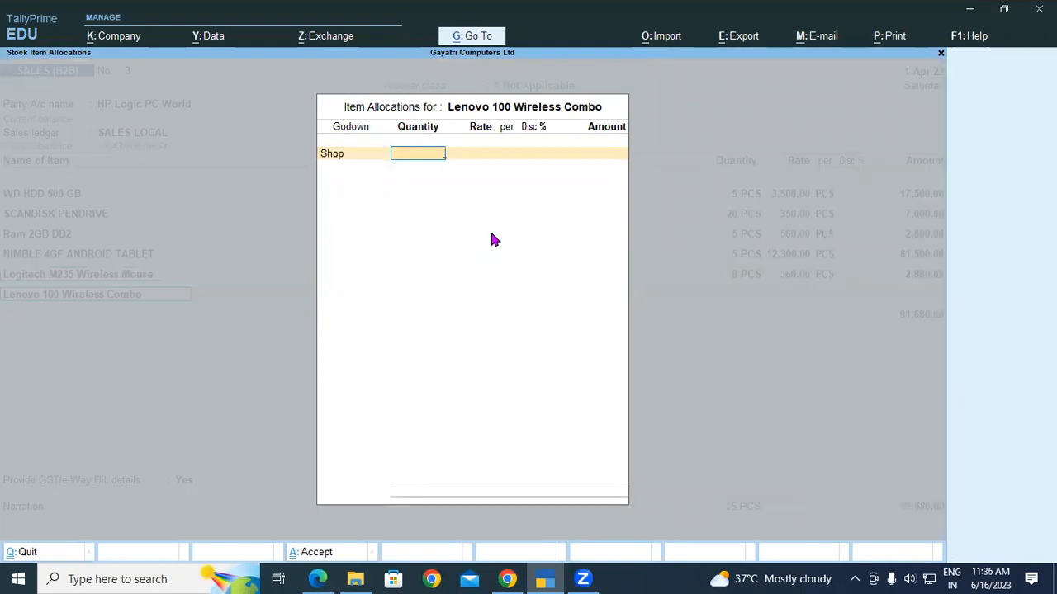
pyautogui.write('6')
pyautogui.press('Return')
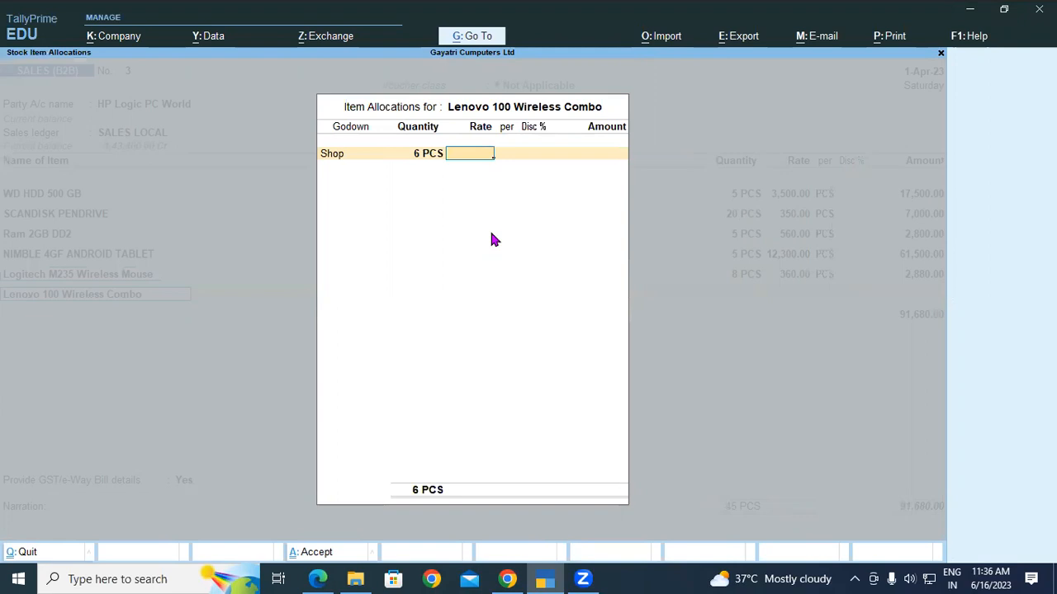
# Step: Set the Lenovo 100 Wireless Combo's rate to 1,230 per PCS and complete its allocation without discount
pyautogui.write('12')
pyautogui.press('Return')
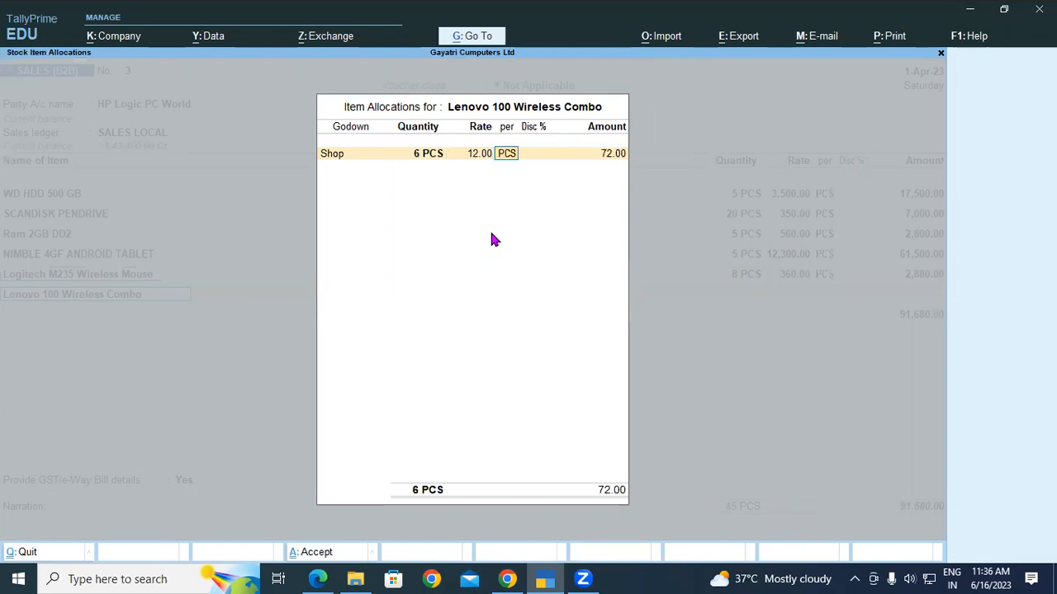
pyautogui.write('1230')
pyautogui.press('BackSpace')
pyautogui.press('BackSpace')
pyautogui.press('BackSpace')
pyautogui.press('BackSpace')
pyautogui.press('BackSpace')
pyautogui.write('1230')
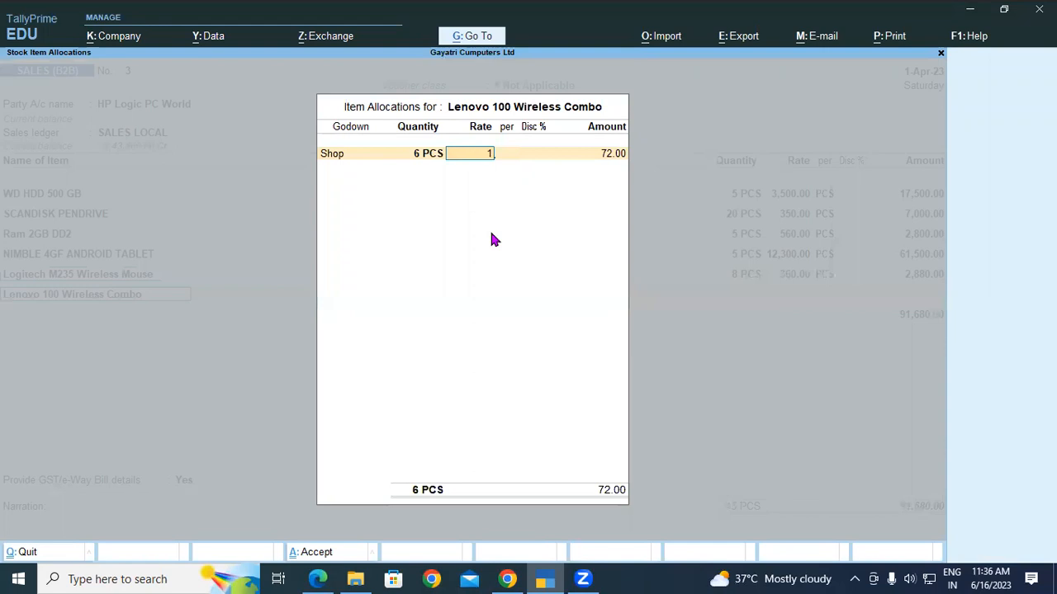
pyautogui.press('Return')
pyautogui.press('Return')
pyautogui.press('Return')
pyautogui.press('Return')
pyautogui.press('Return')
pyautogui.press('Return')
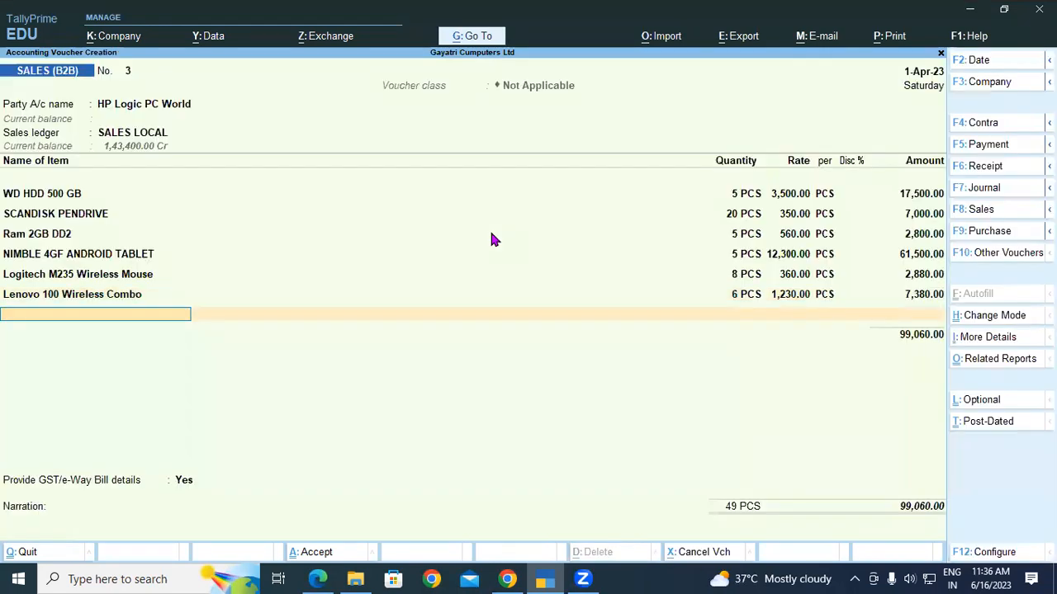
# Step: Add 5 PCS of JioFi M2S 150Mbps Wireless 4G Portable Modem from Shop at a rate of 1,000, and end the item list
pyautogui.write('JIO')
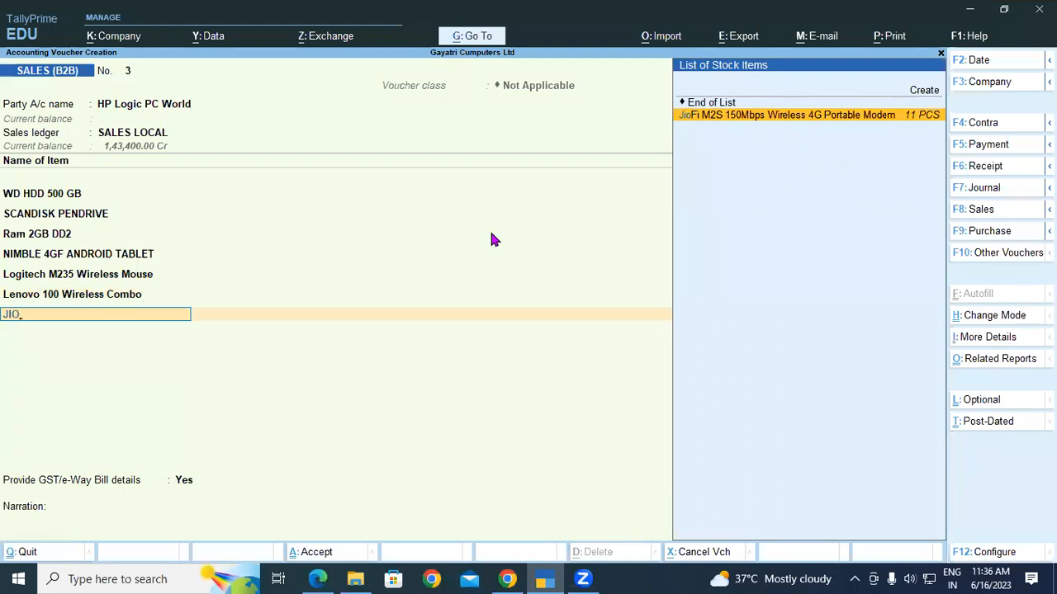
pyautogui.press('Return')
pyautogui.press('Return')
pyautogui.write('5')
pyautogui.press('Return')
pyautogui.write('1000')
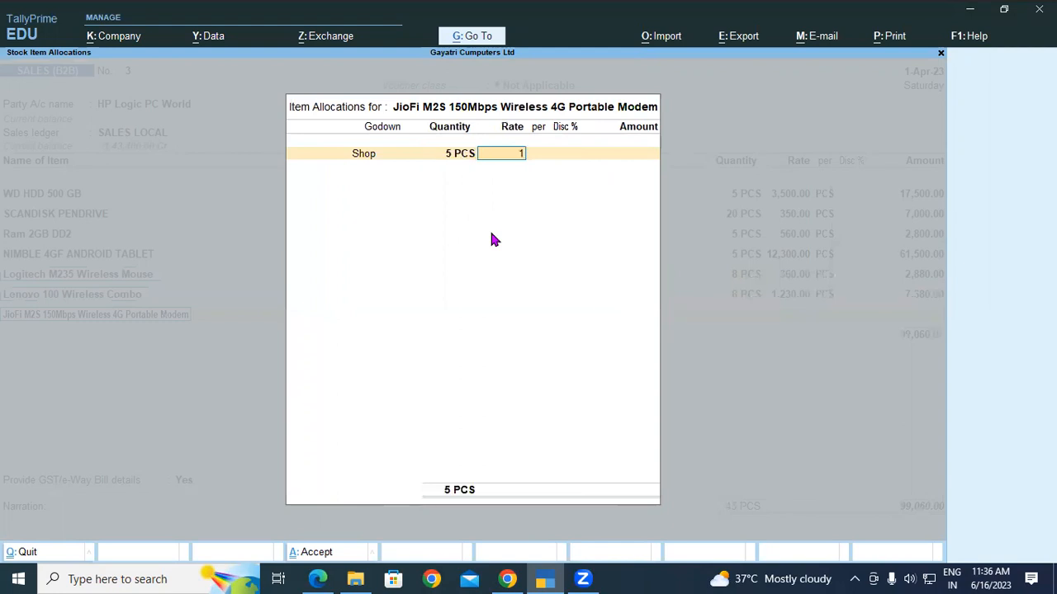
pyautogui.press('Return')
pyautogui.press('Return')
pyautogui.press('Return')
pyautogui.press('Return')
pyautogui.press('Return')
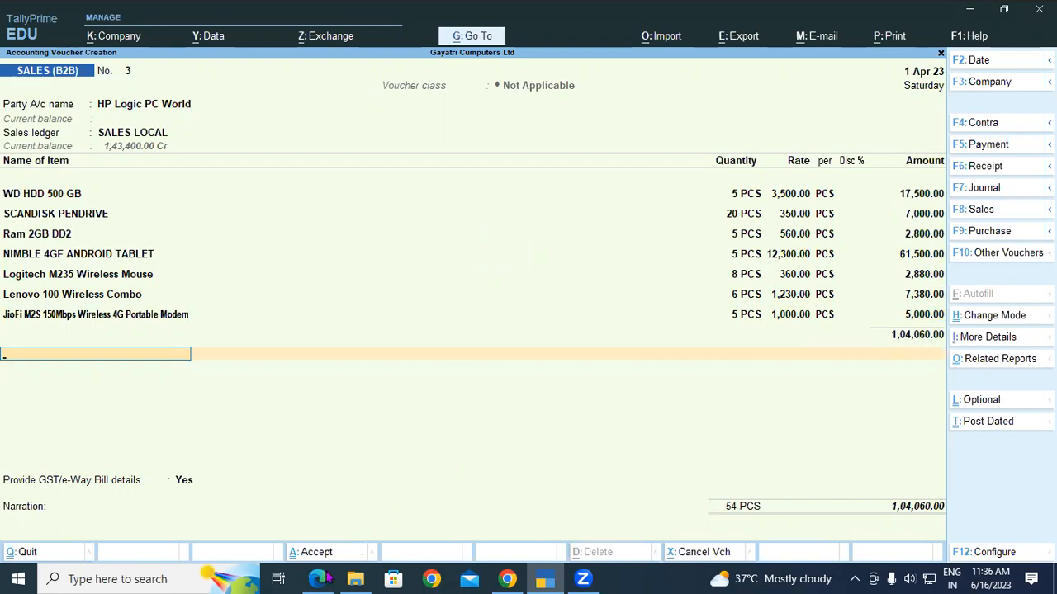
# Step: Check the additional ledgers in the PDF's sample voucher in Edge, and add Discount Allow at -5% to the TallyPrime voucher
pyautogui.hotkey('alt', 'Tab')
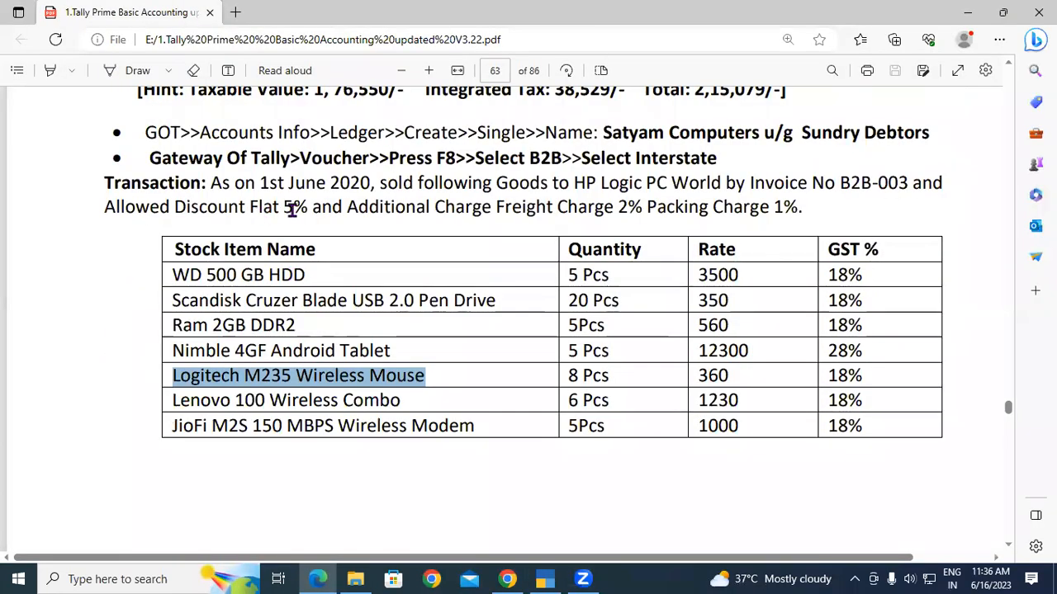
pyautogui.scroll(-10, 398, 318)
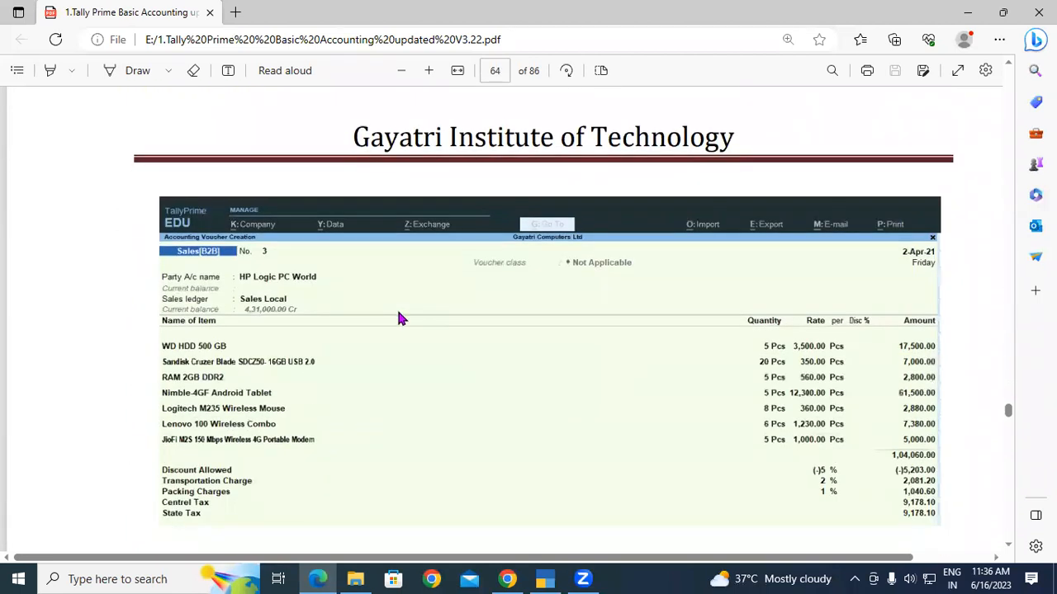
pyautogui.click(545, 578)
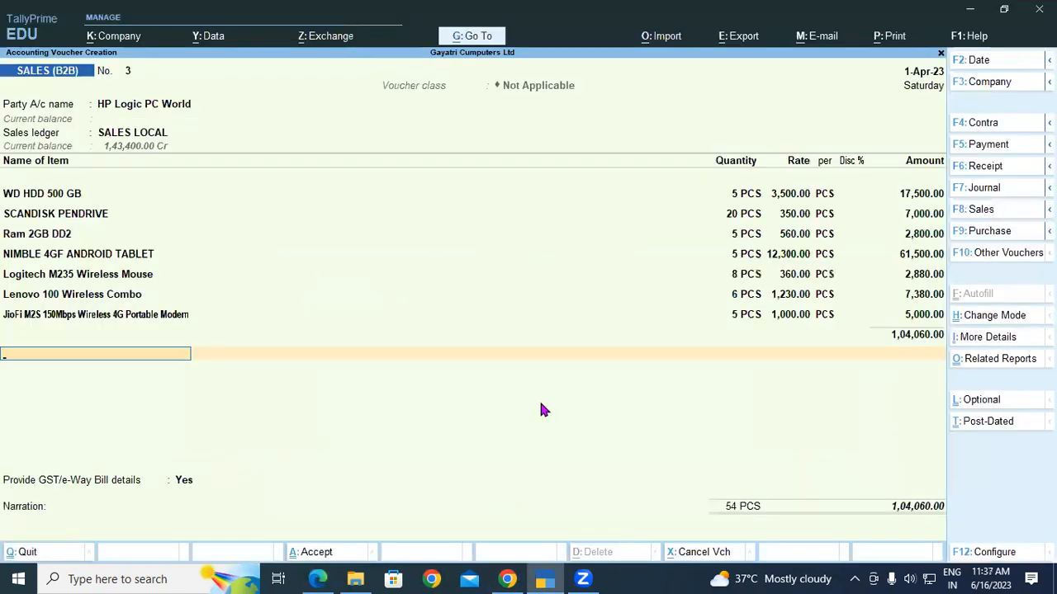
pyautogui.write('DISCOU')
pyautogui.press('Down')
pyautogui.press('Return')
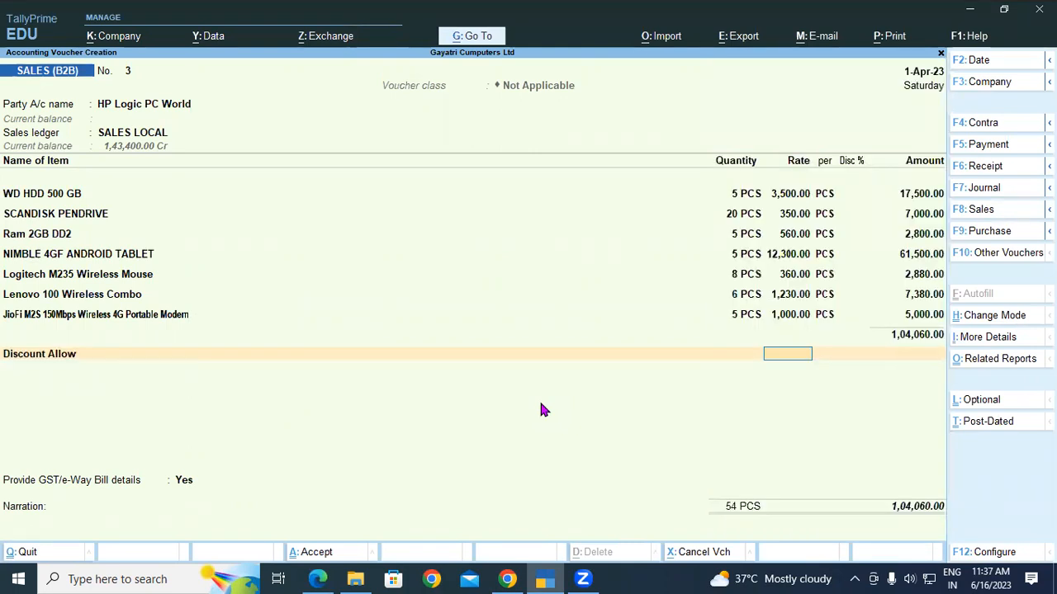
pyautogui.write('-5')
pyautogui.press('Return')
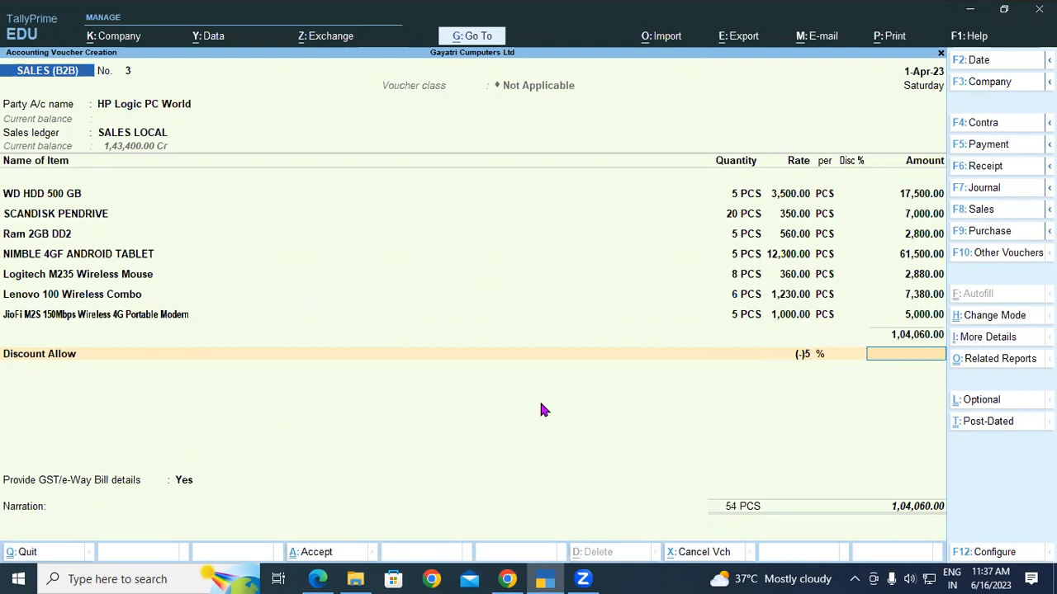
# Step: Recheck the PDF's discount line in Edge, and open the Discount Allow ledger for alteration from the TallyPrime voucher
pyautogui.click(319, 578)
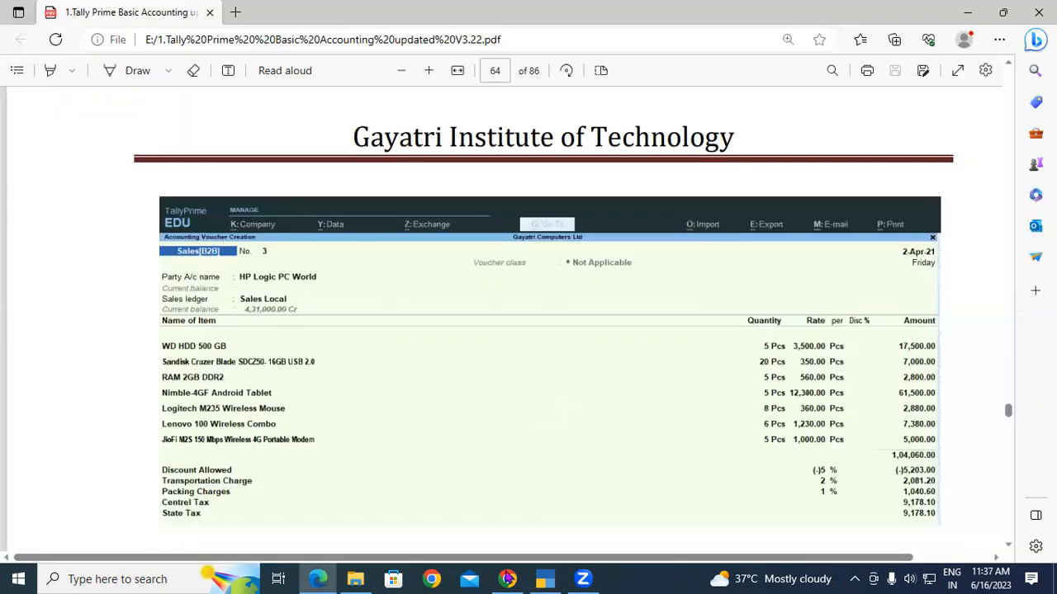
pyautogui.click(545, 578)
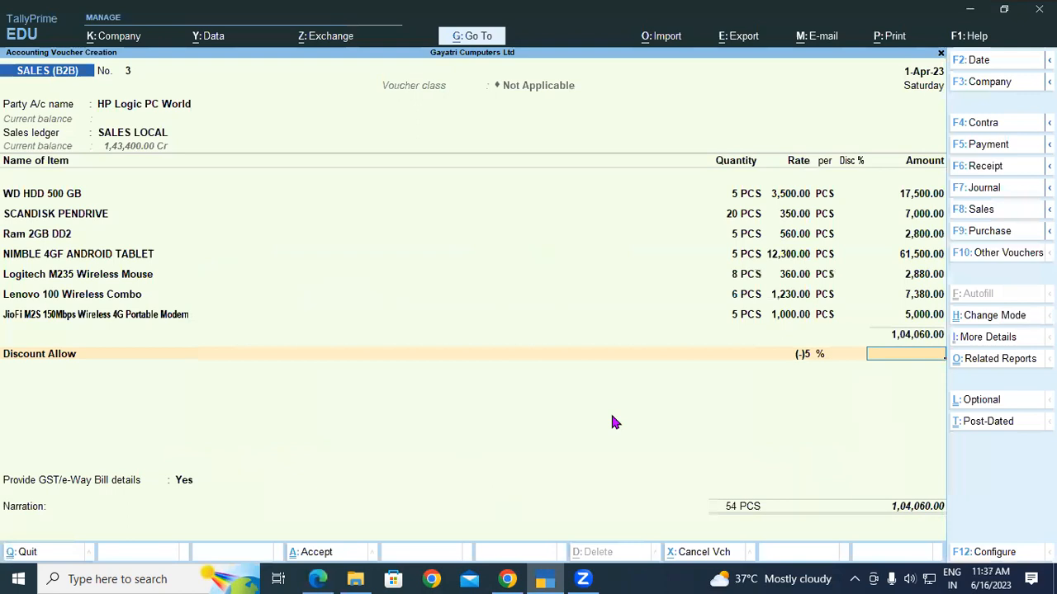
pyautogui.press('BackSpace')
pyautogui.press('BackSpace')
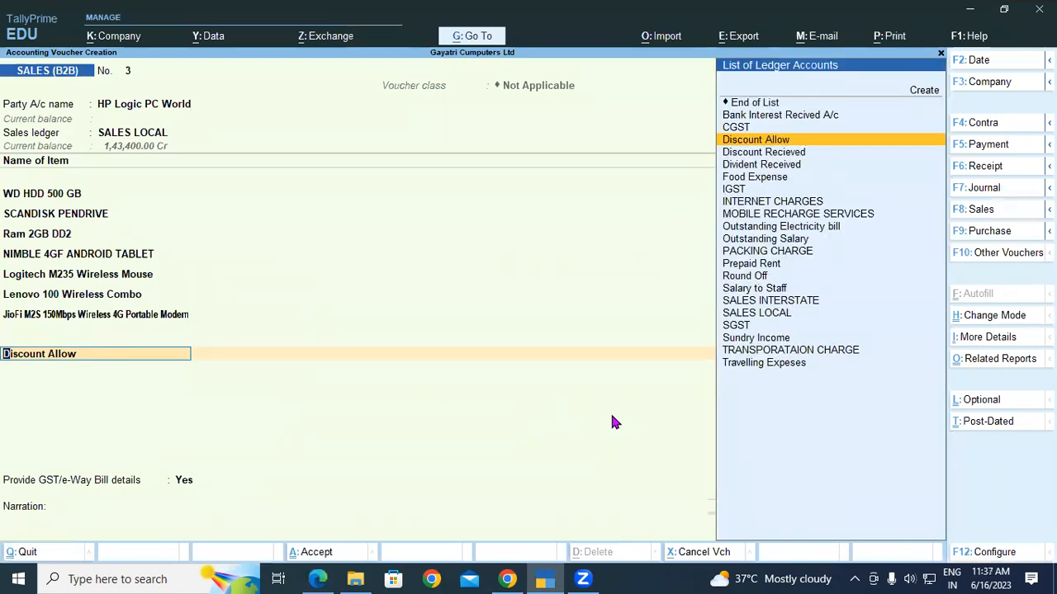
pyautogui.hotkey('ctrl', 'Return')
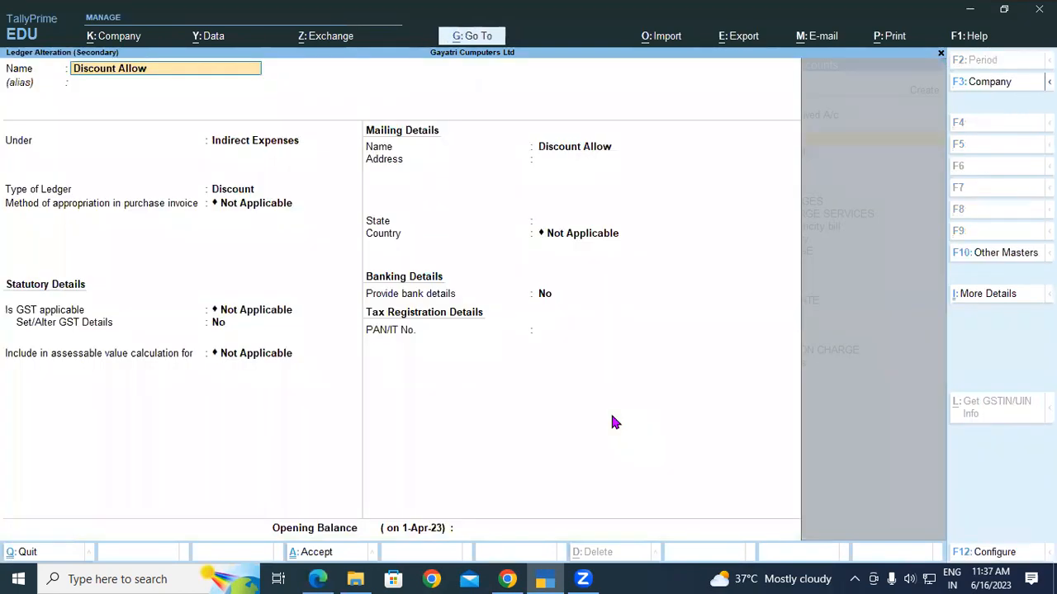
# Step: Set the Discount Allow ledger's type to Not Applicable, keeping the method of appropriation as Not Applicable
pyautogui.press('Return')
pyautogui.press('Return')
pyautogui.press('Return')
pyautogui.press('Return')
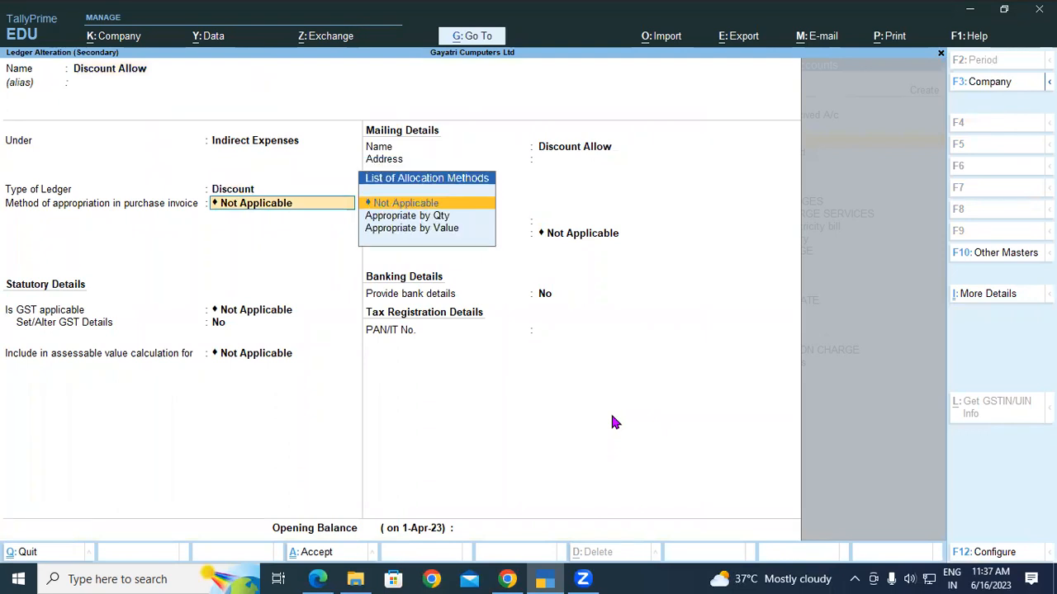
pyautogui.press('Return')
pyautogui.press('Return')
pyautogui.press('BackSpace')
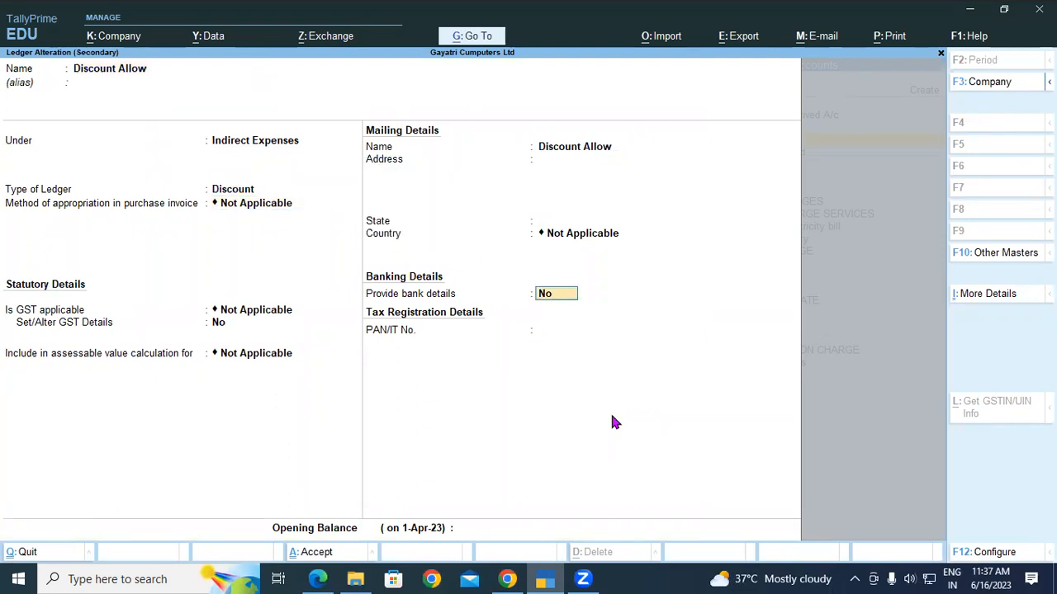
pyautogui.press('BackSpace')
pyautogui.press('BackSpace')
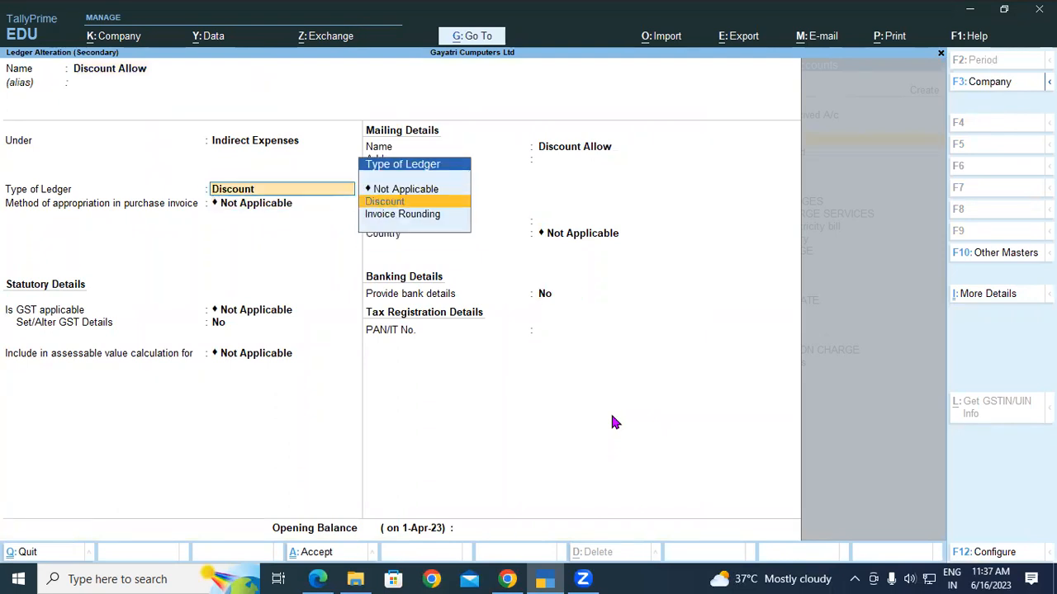
pyautogui.press('Up')
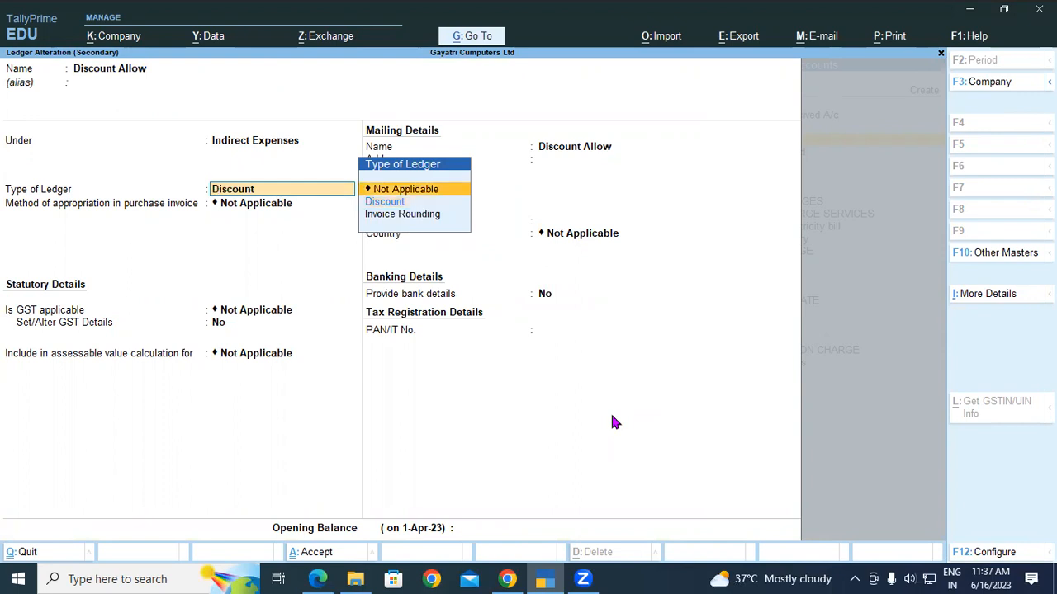
pyautogui.press('Return')
pyautogui.press('Return')
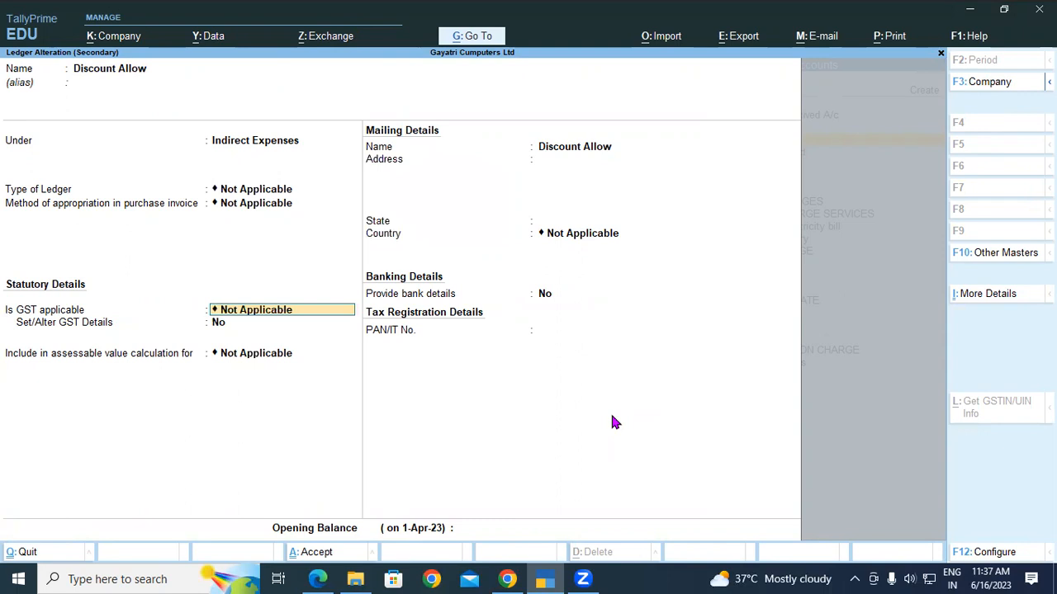
# Step: Include Discount Allow in the GST assessable value for Both, calculated Based on Value, save the ledger, and accept the -5% discount line
pyautogui.press('Return')
pyautogui.press('Down')
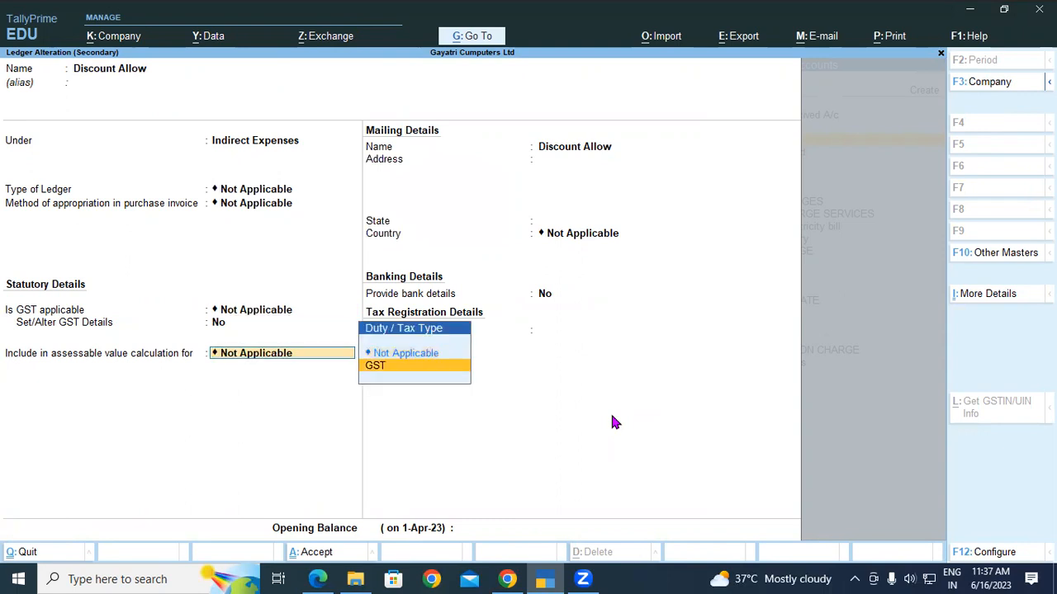
pyautogui.press('Return')
pyautogui.press('Up')
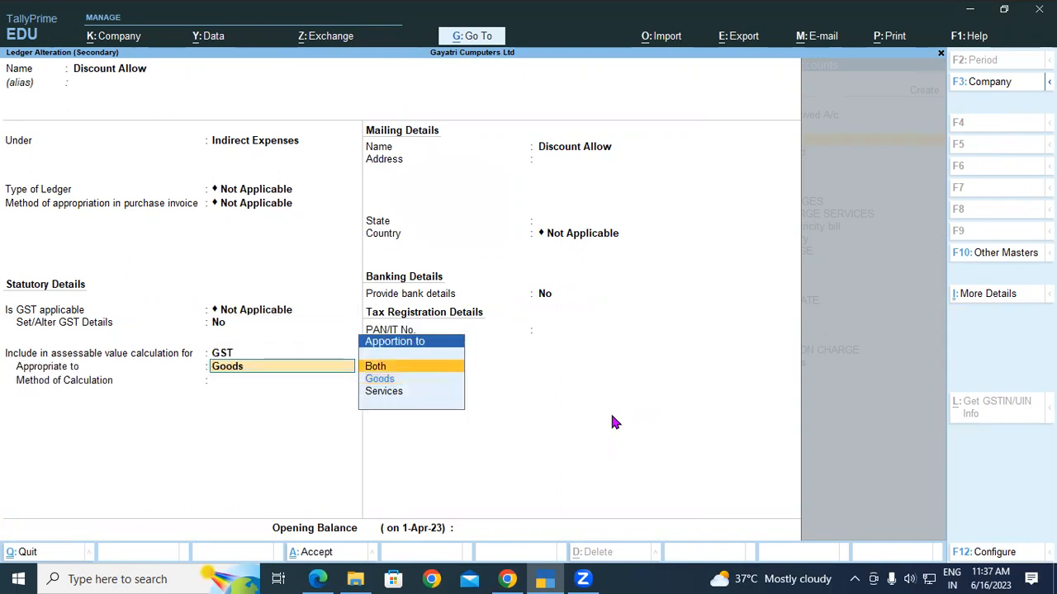
pyautogui.press('Return')
pyautogui.press('Return')
pyautogui.press('Return')
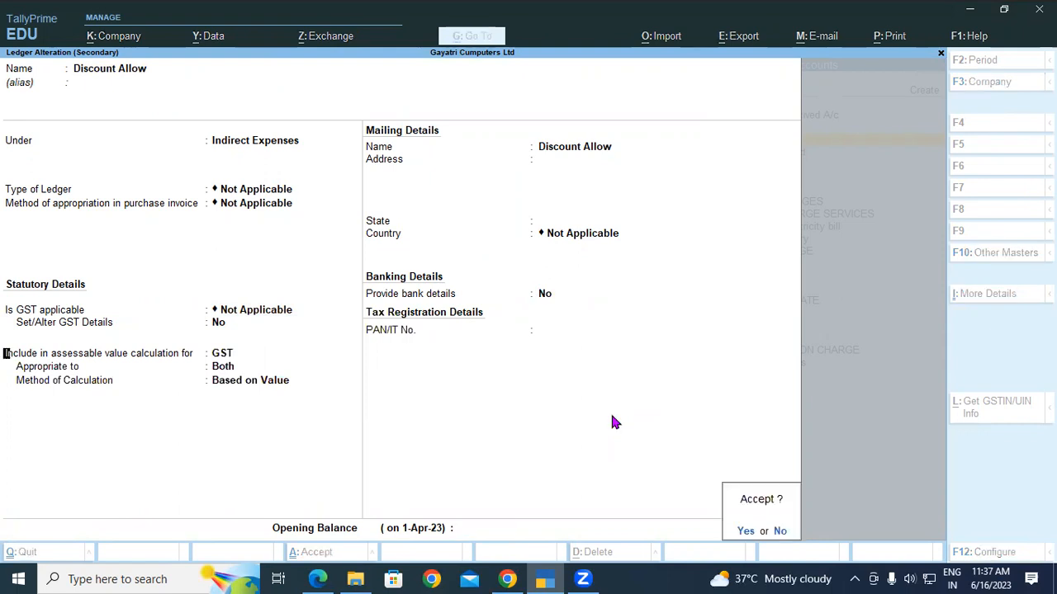
pyautogui.press('Return')
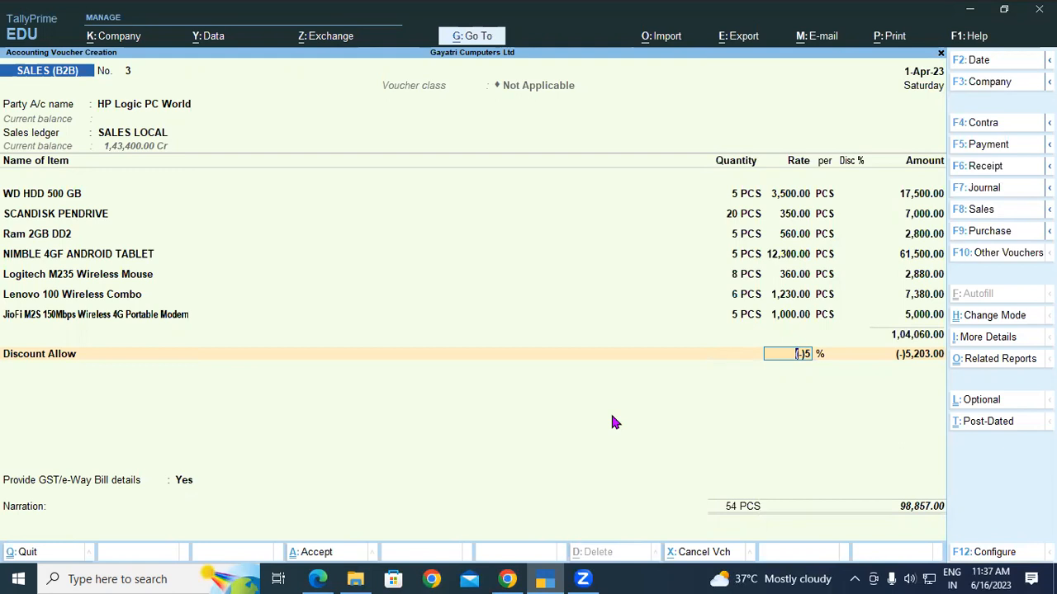
pyautogui.press('Return')
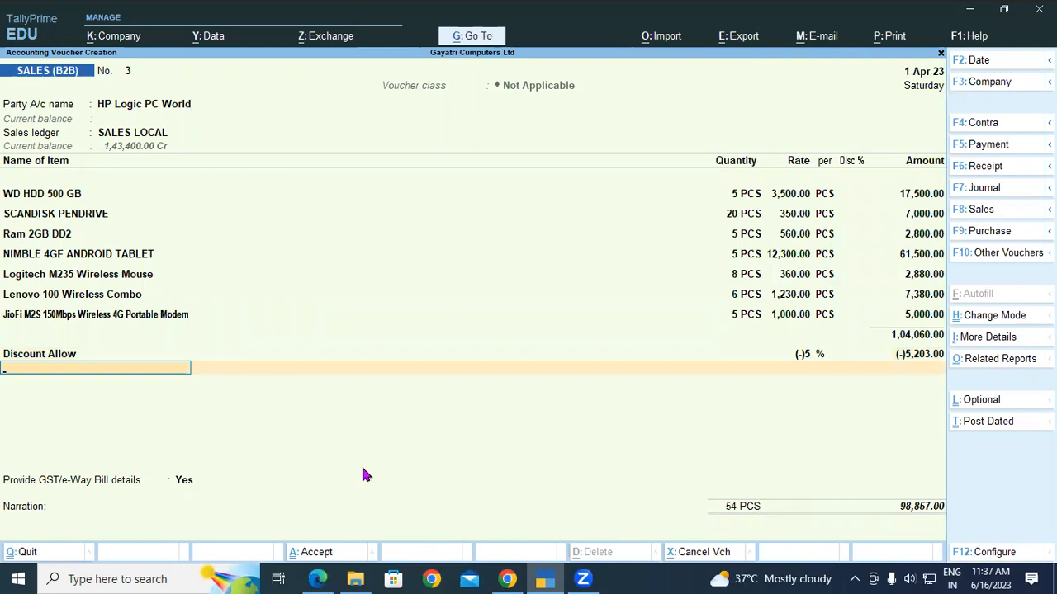
# Step: Recheck the transaction's discount and charge rates in the PDF in Edge, and add TRANSPORATAION CHARGE at 2% to the TallyPrime voucher
pyautogui.hotkey('alt', 'Tab')
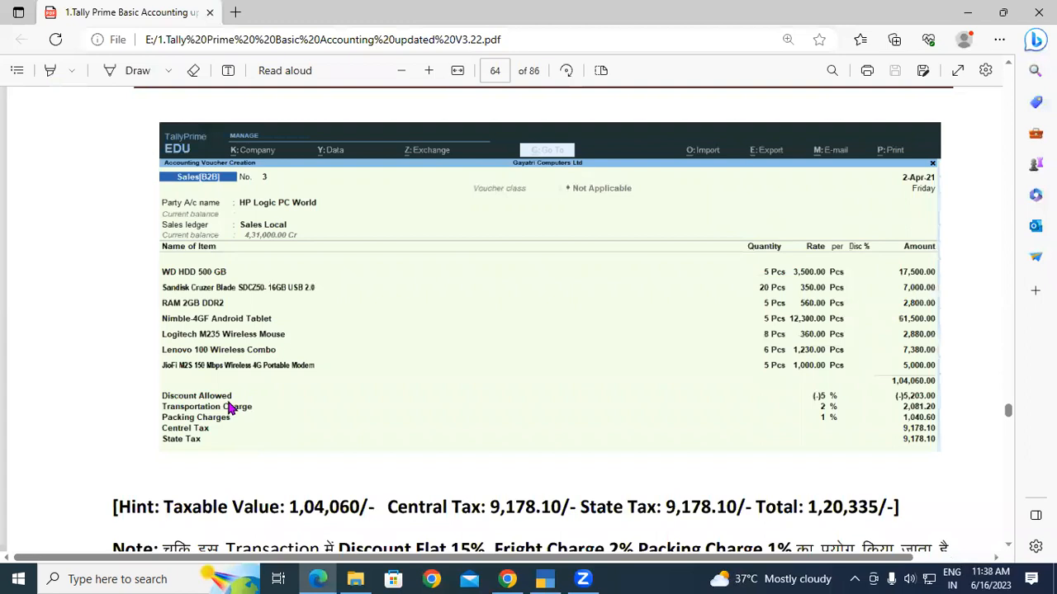
pyautogui.scroll(8, 620, 425)
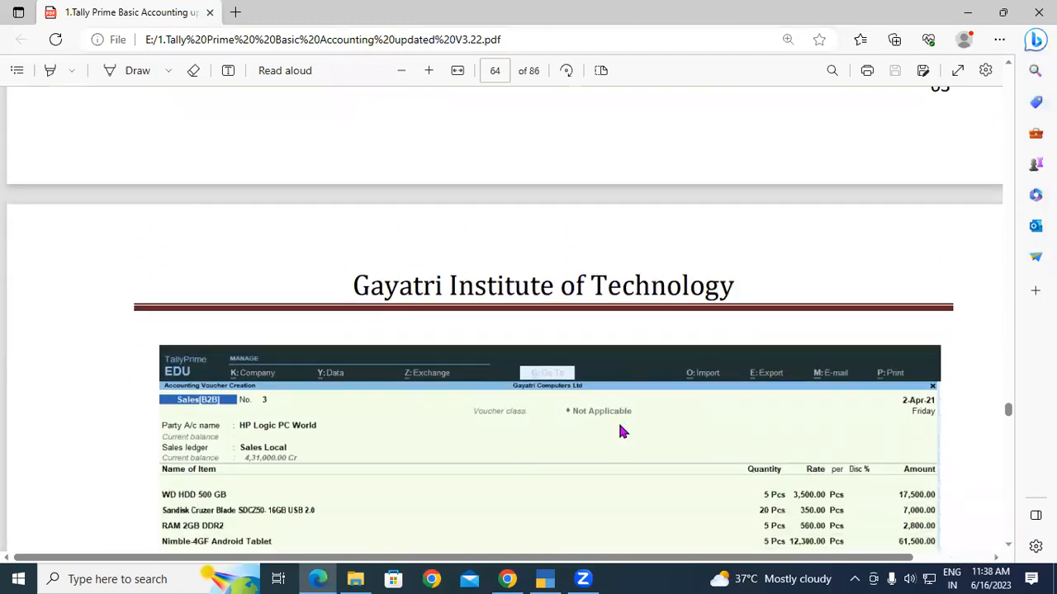
pyautogui.scroll(5, 618, 406)
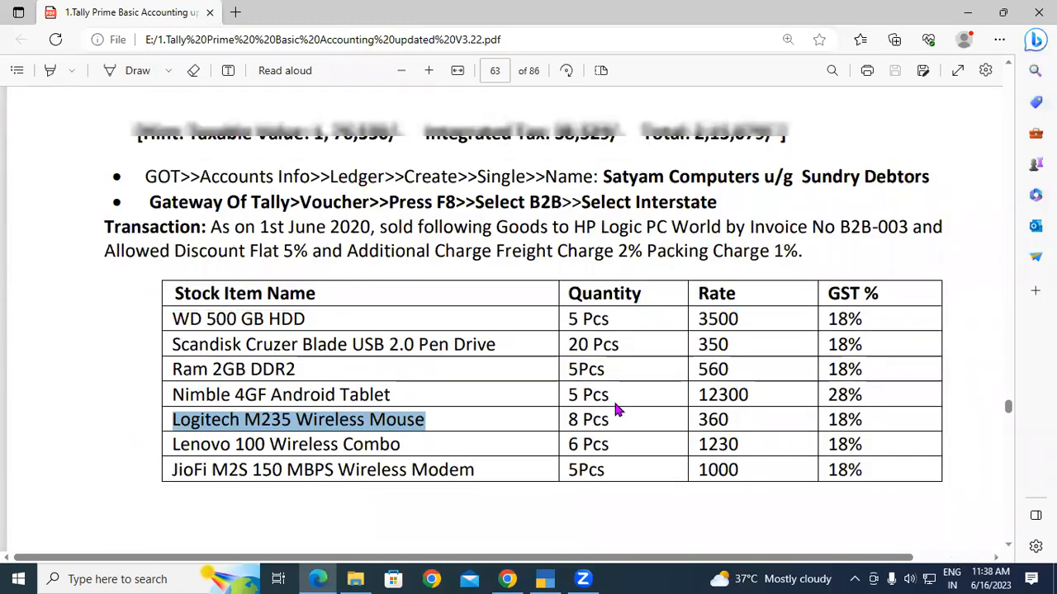
pyautogui.click(545, 578)
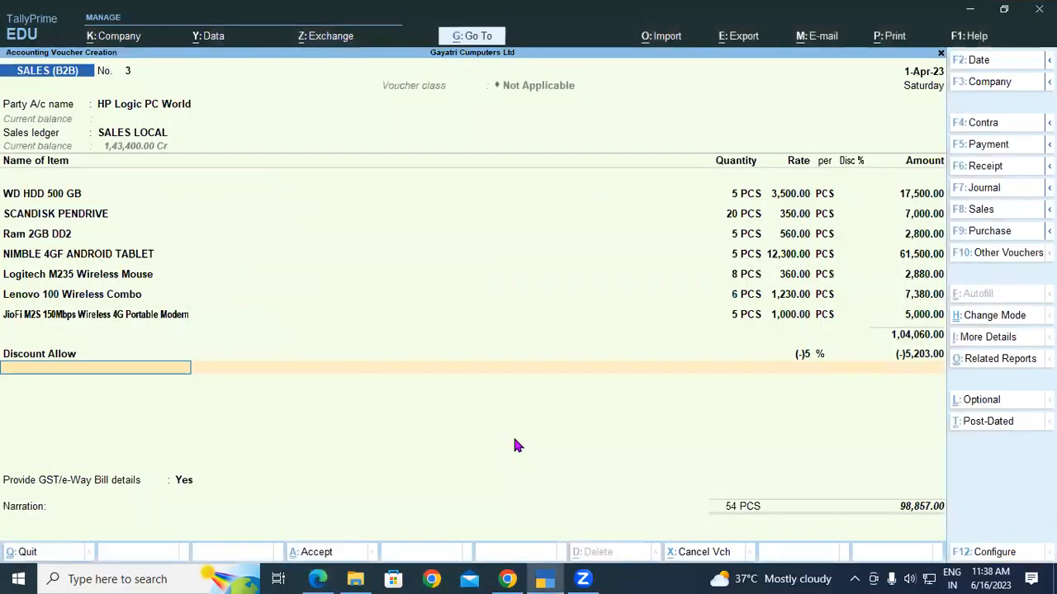
pyautogui.write('TRA')
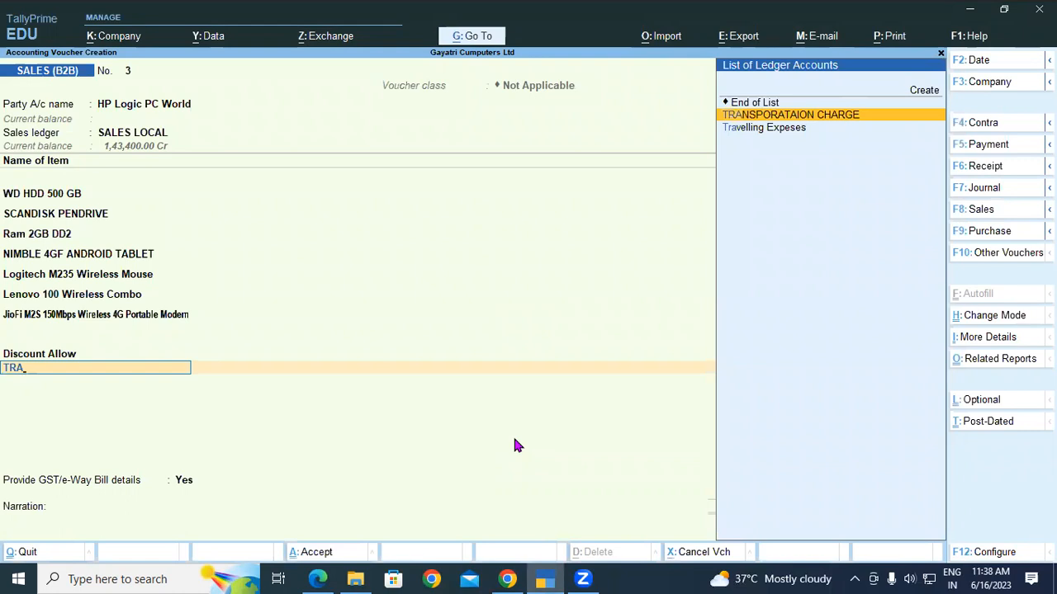
pyautogui.press('Return')
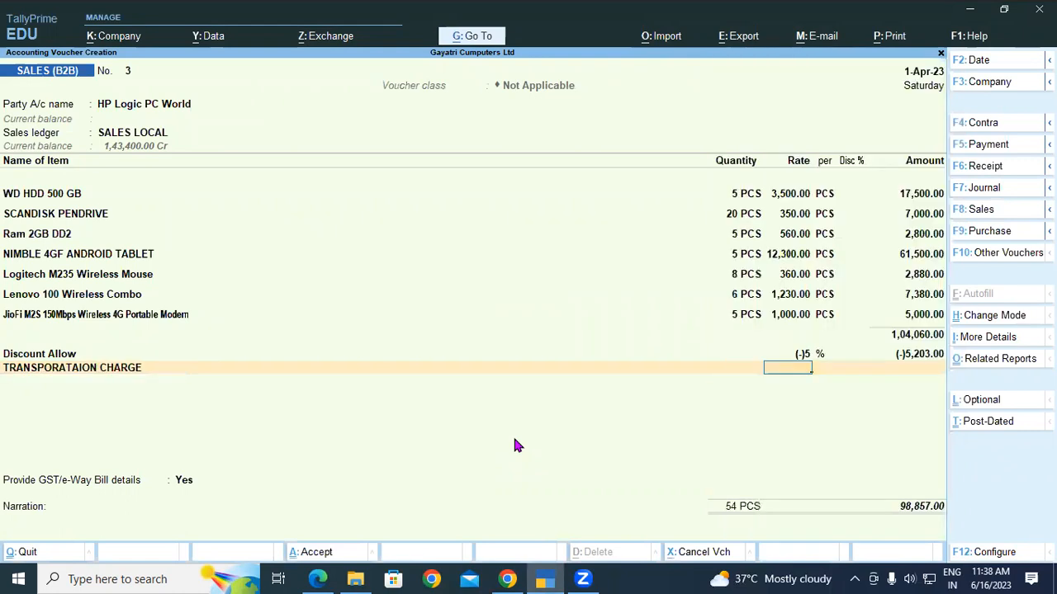
pyautogui.write('2')
pyautogui.press('Return')
pyautogui.press('Return')
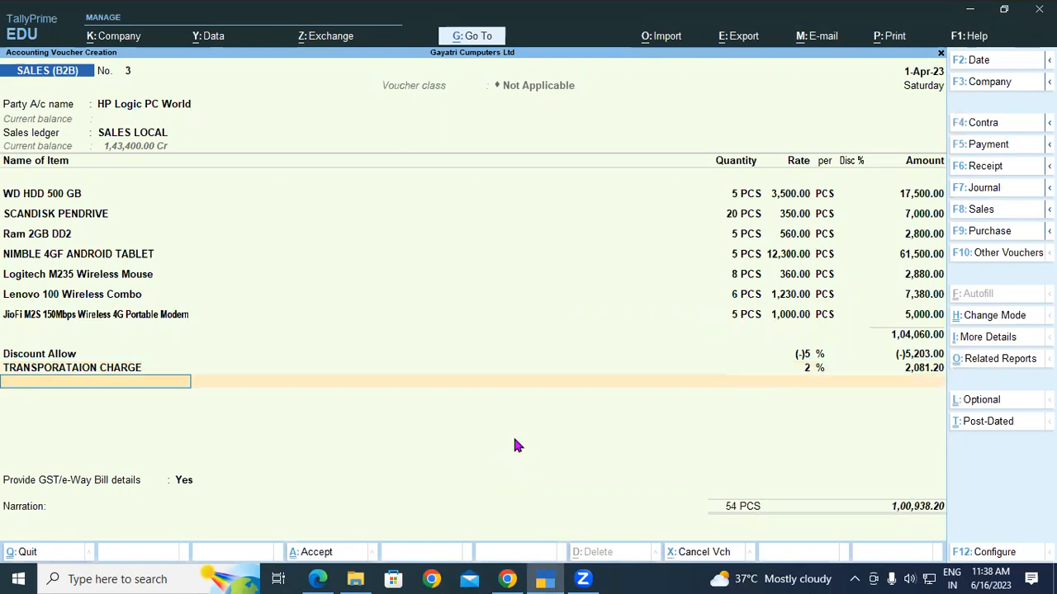
# Step: Add the PACKING CHARGE ledger at 1% to the HP Logic PC World sales voucher
pyautogui.write('PACK')
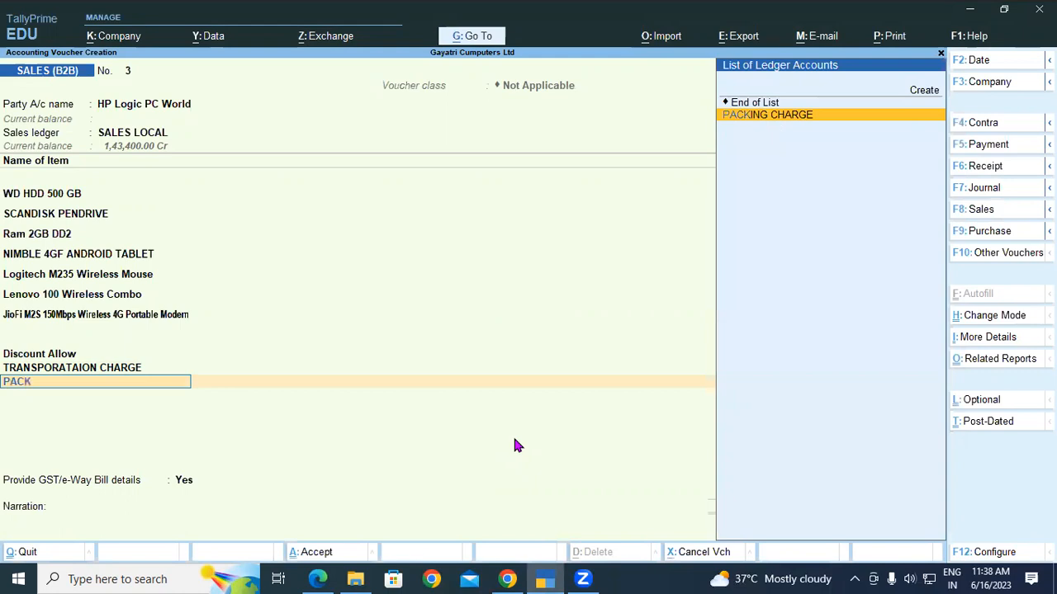
pyautogui.press('Return')
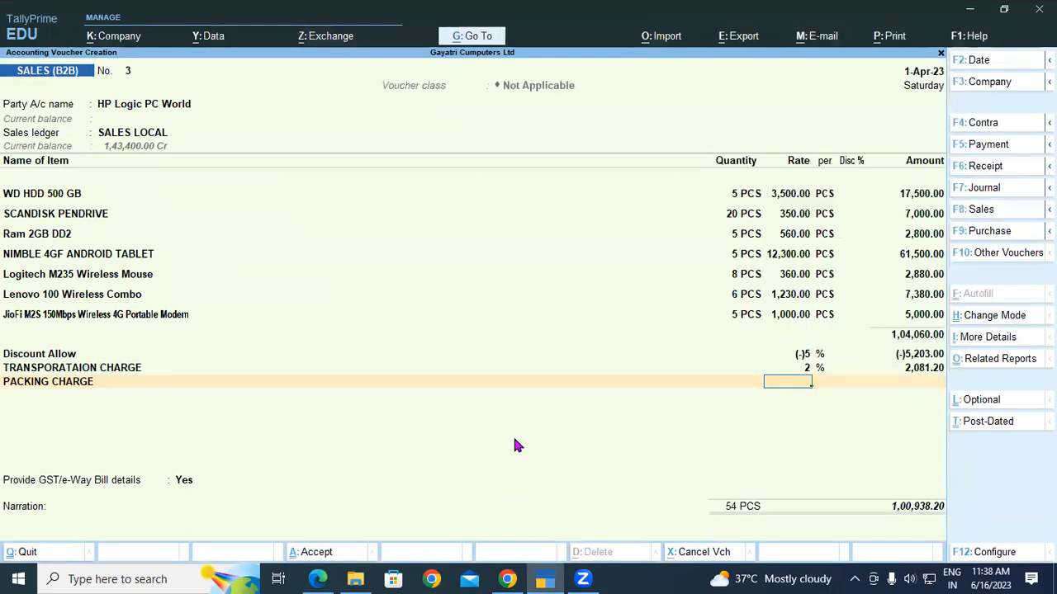
pyautogui.write('1')
pyautogui.press('Return')
pyautogui.press('Return')
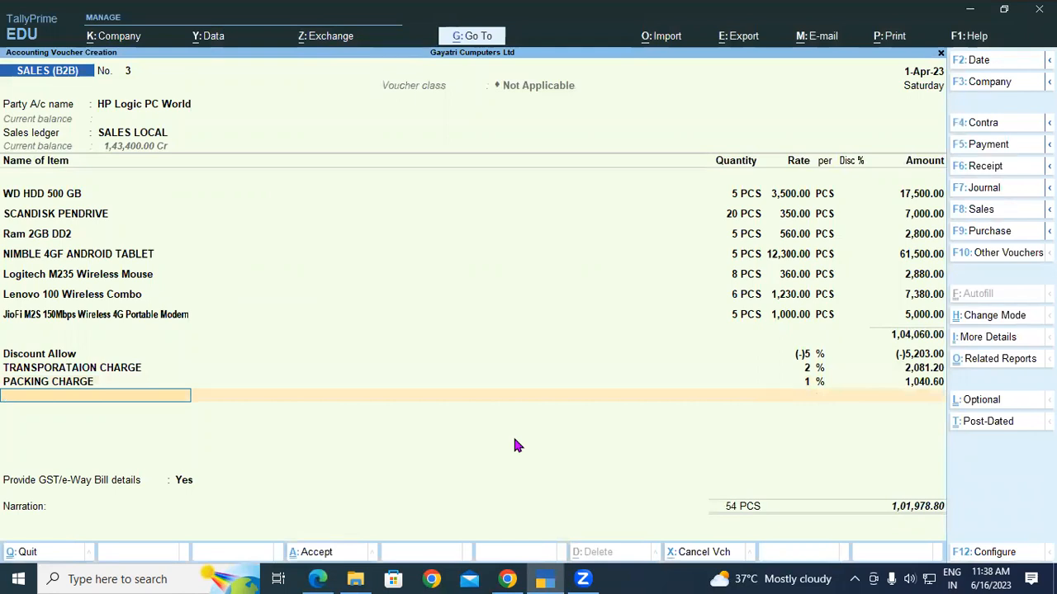
# Step: Add the CGST and SGST ledgers to the voucher, comparing the tax amounts and total with the PDF's hint in Edge
pyautogui.write('CGS')
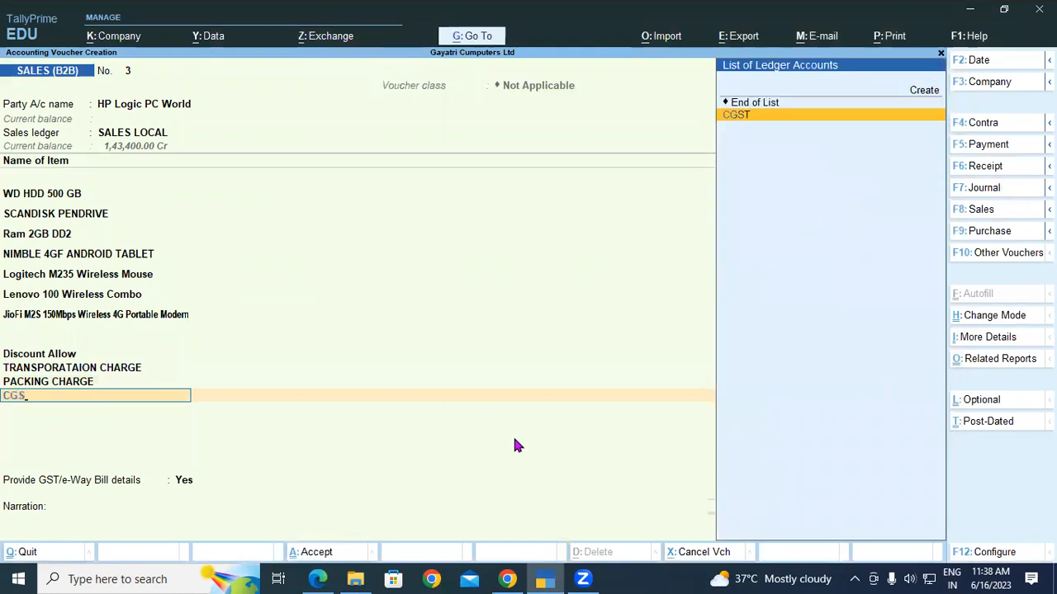
pyautogui.press('Return')
pyautogui.press('Return')
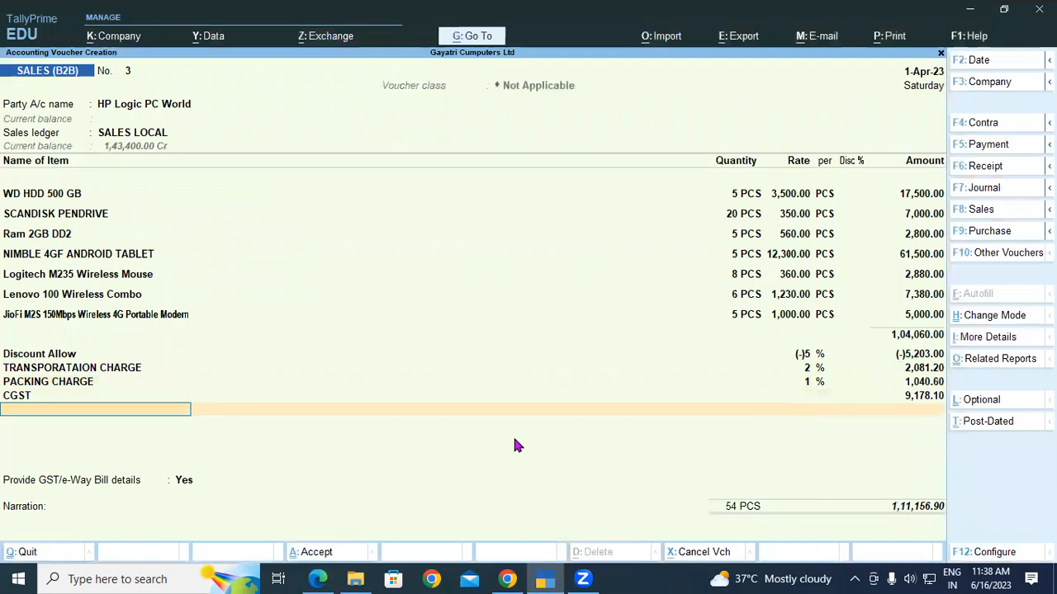
pyautogui.write('SGST')
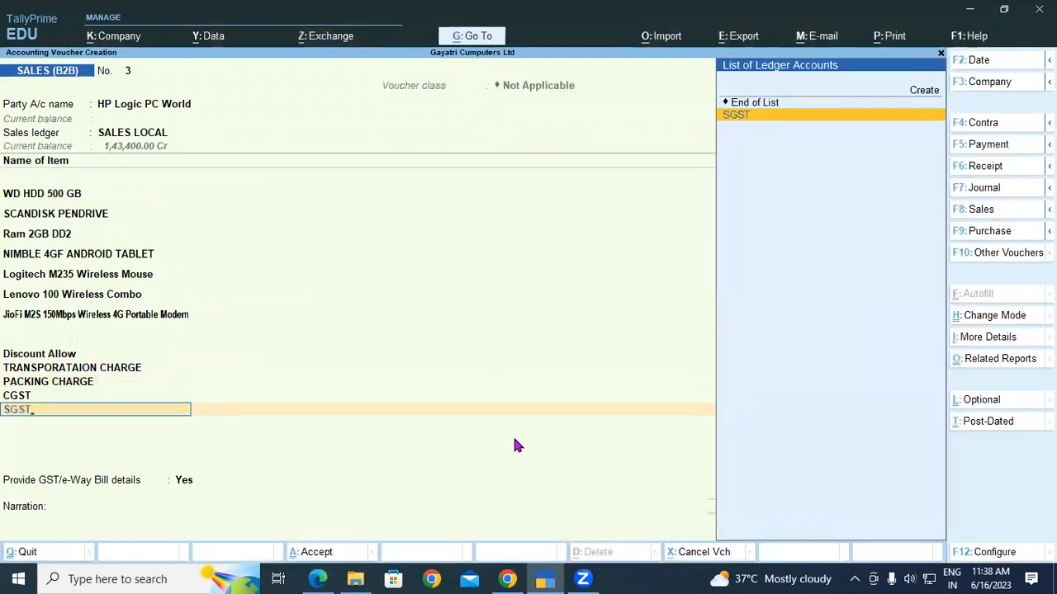
pyautogui.press('Return')
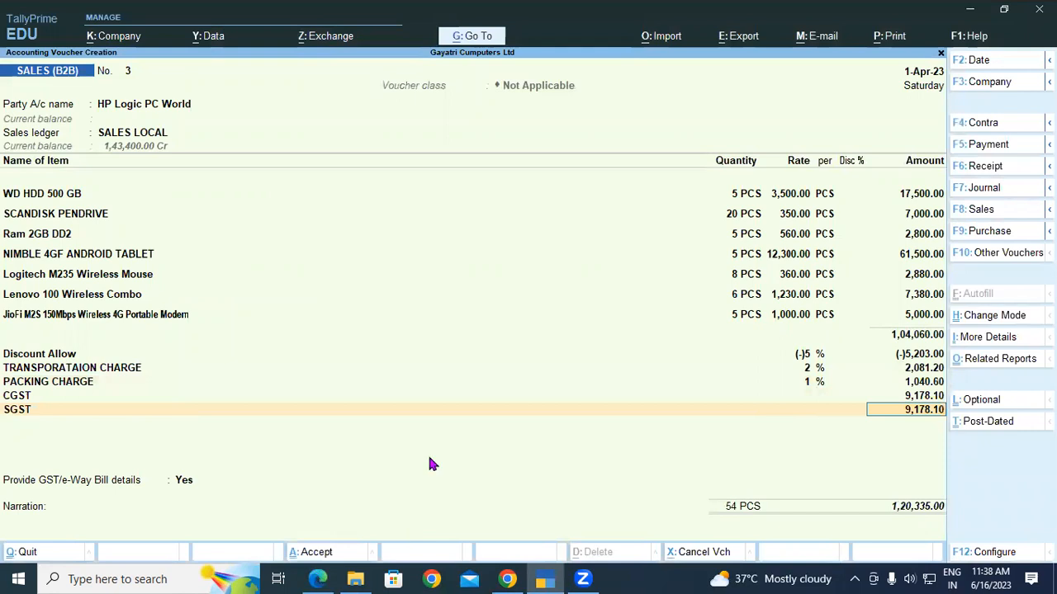
pyautogui.hotkey('alt', 'Tab')
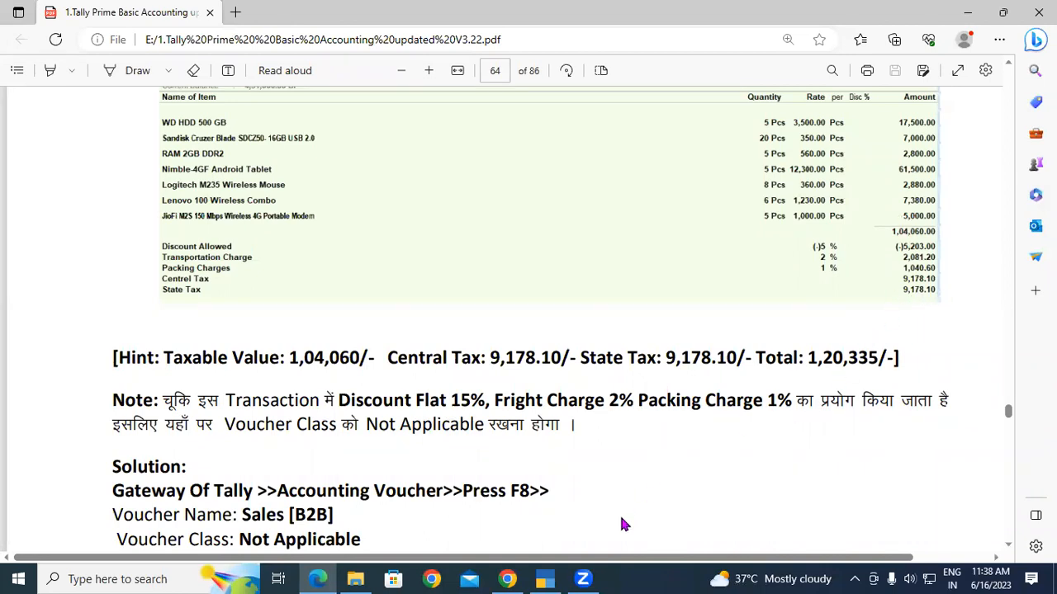
pyautogui.click(541, 578)
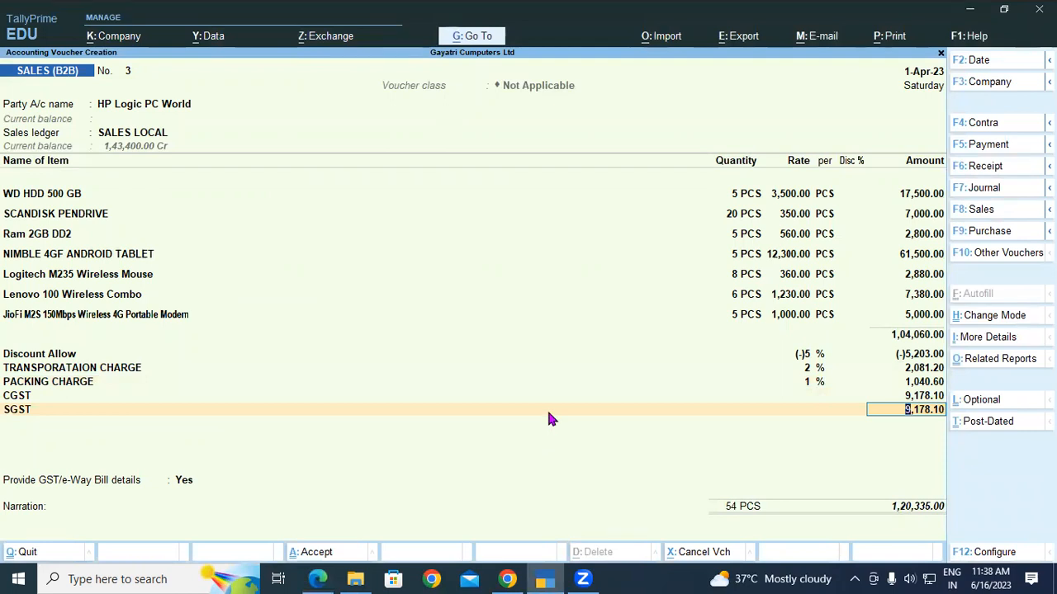
pyautogui.press('Return')
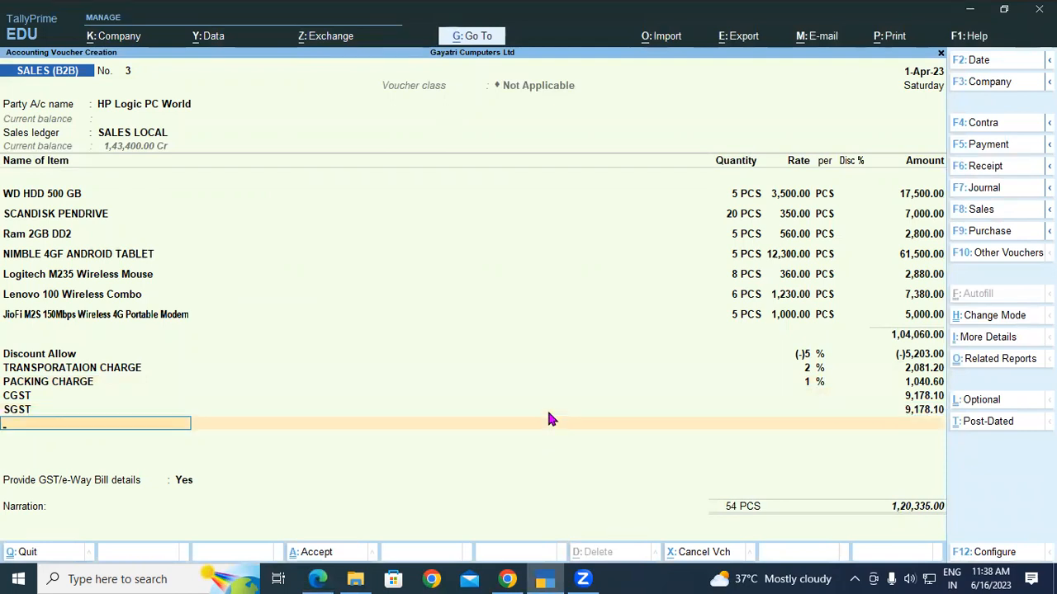
# Step: Add a Round Off line of 0.10 to the sales voucher
pyautogui.write('rou')
pyautogui.press('Return')
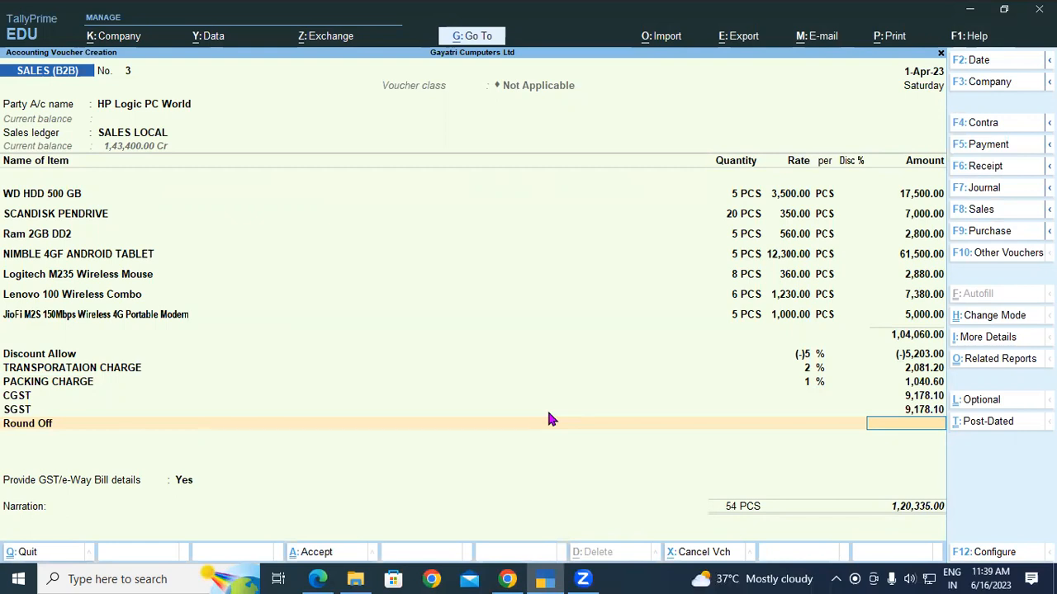
pyautogui.write('0.10')
pyautogui.press('Return')
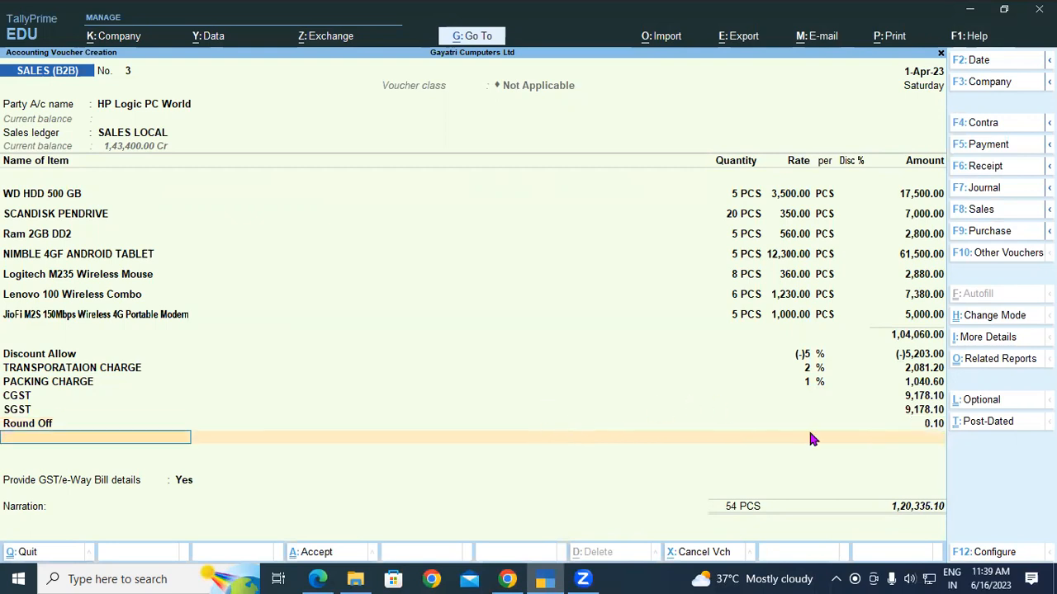
# Step: Remove the Round Off line from the sales voucher by ending the ledger list after SGST
pyautogui.click(921, 423)
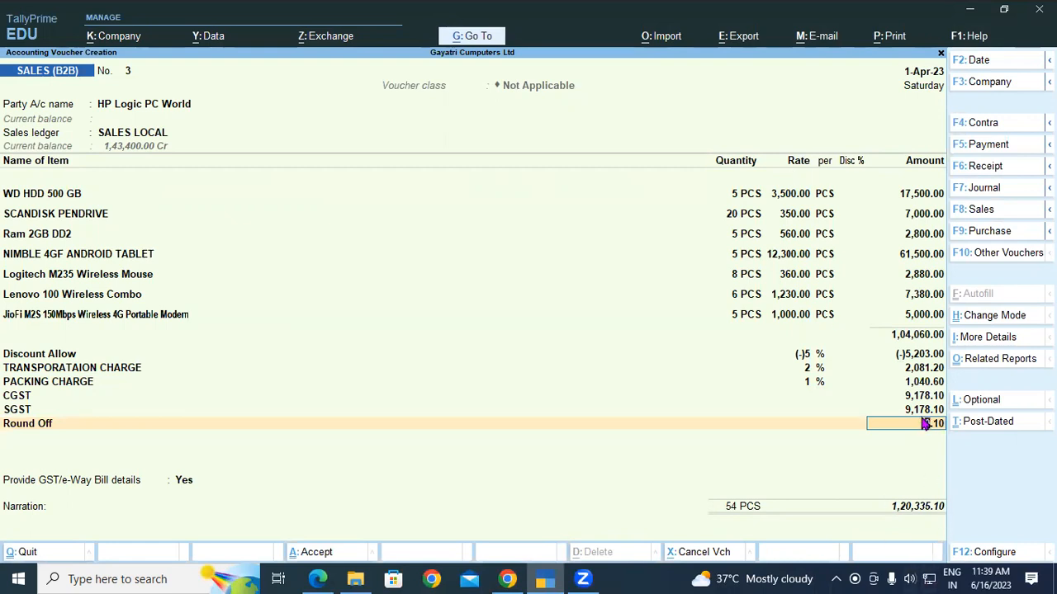
pyautogui.press('BackSpace')
pyautogui.press('BackSpace')
pyautogui.press('BackSpace')
pyautogui.press('BackSpace')
pyautogui.press('BackSpace')
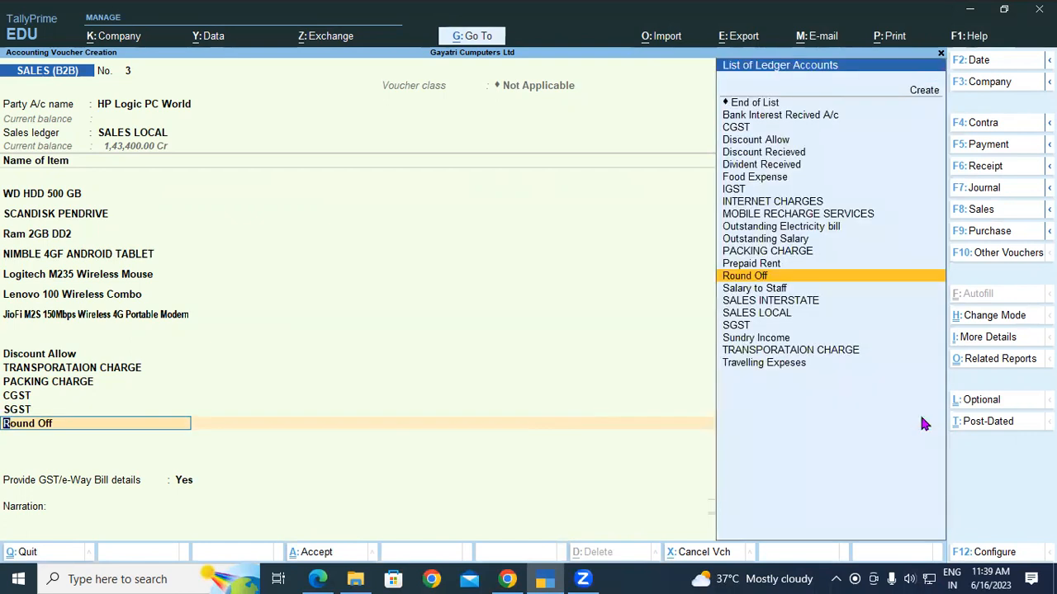
pyautogui.write('E')
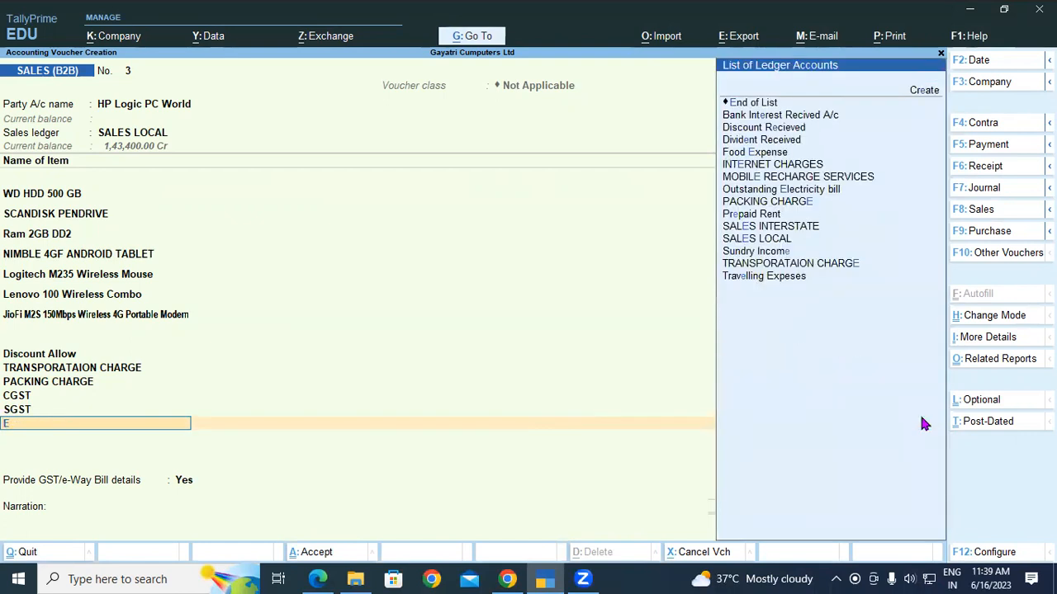
pyautogui.press('Down')
pyautogui.press('Down')
pyautogui.press('Return')
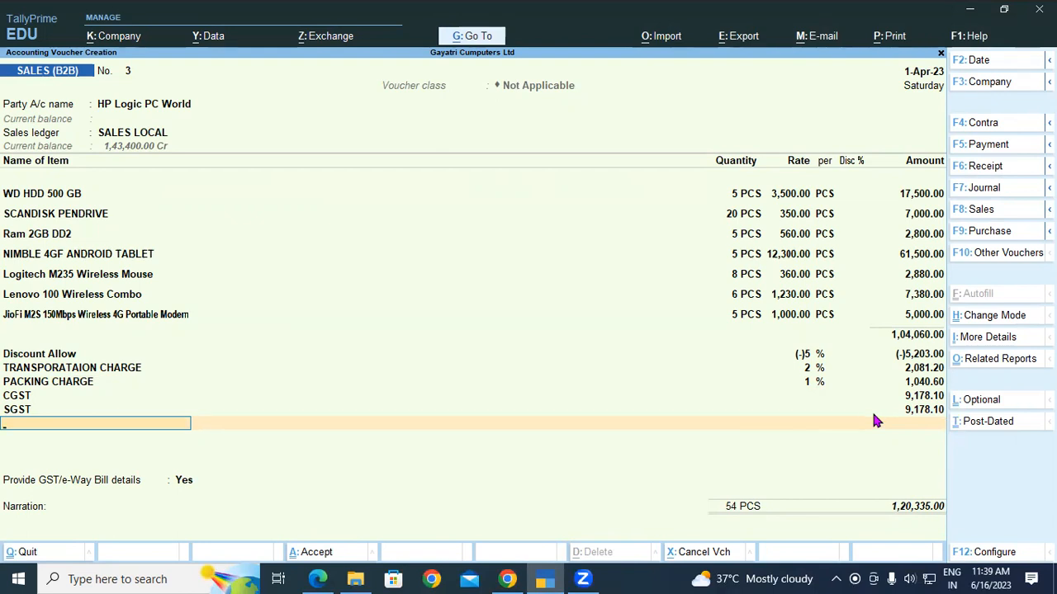
# Step: Save the HP Logic PC World sales voucher without sending its details for e-Way Bill generation
pyautogui.press('ctrl')
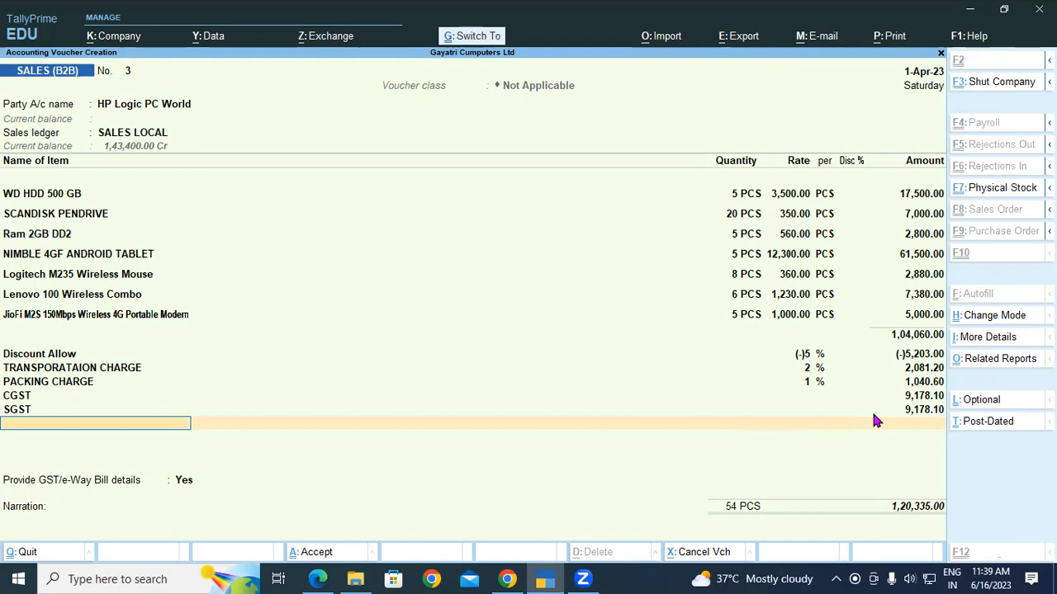
pyautogui.hotkey('ctrl', 'a')
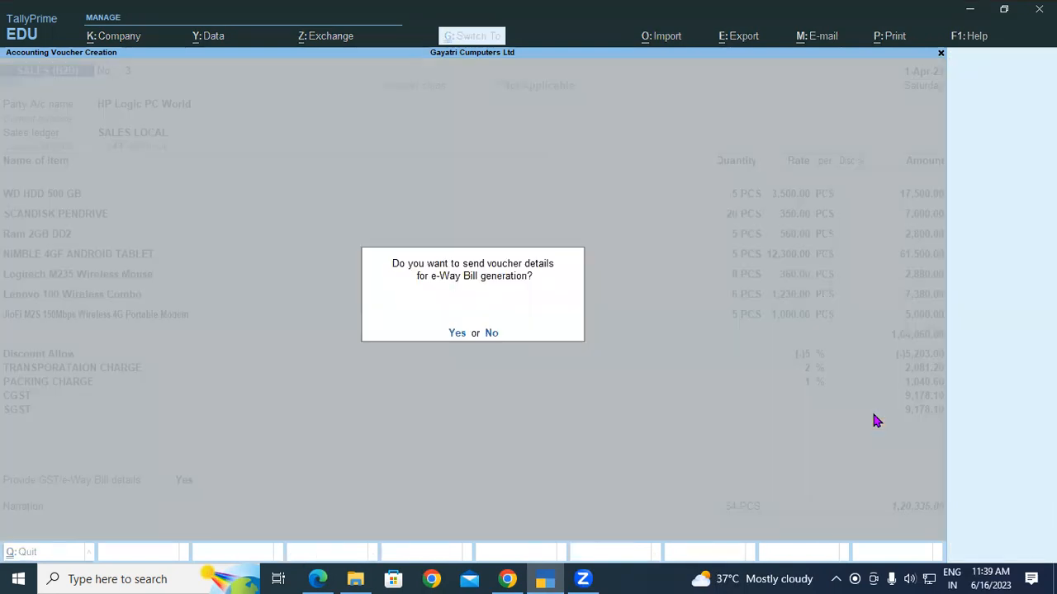
pyautogui.click(492, 334)
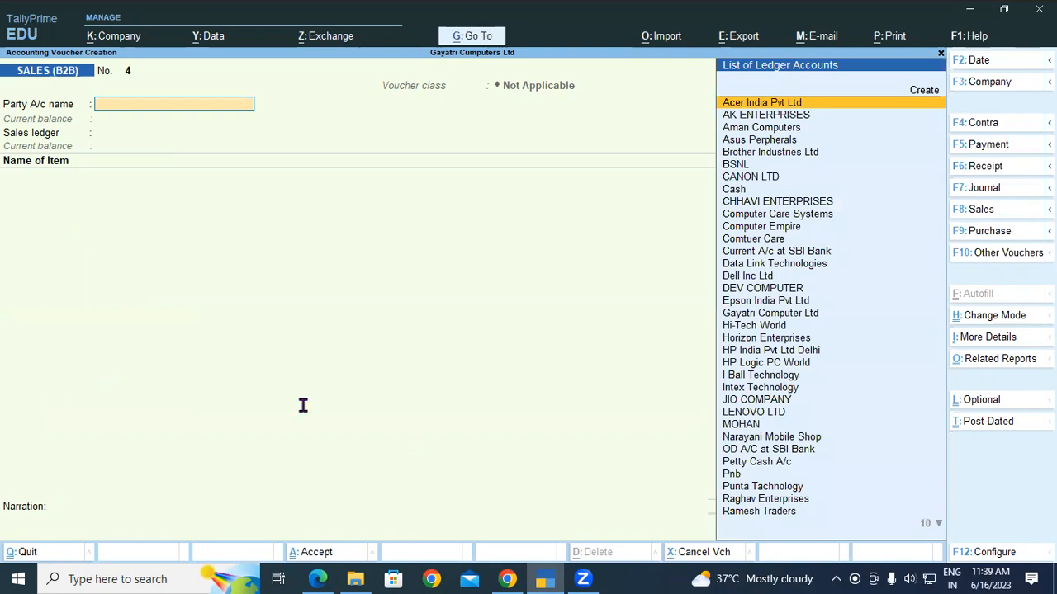
# Step: Switch to the PDF in Edge and read the hint, note and solution below the HP Logic PC World sample voucher
pyautogui.hotkey('alt', 'Tab')
pyautogui.scroll(-1, 301, 403)
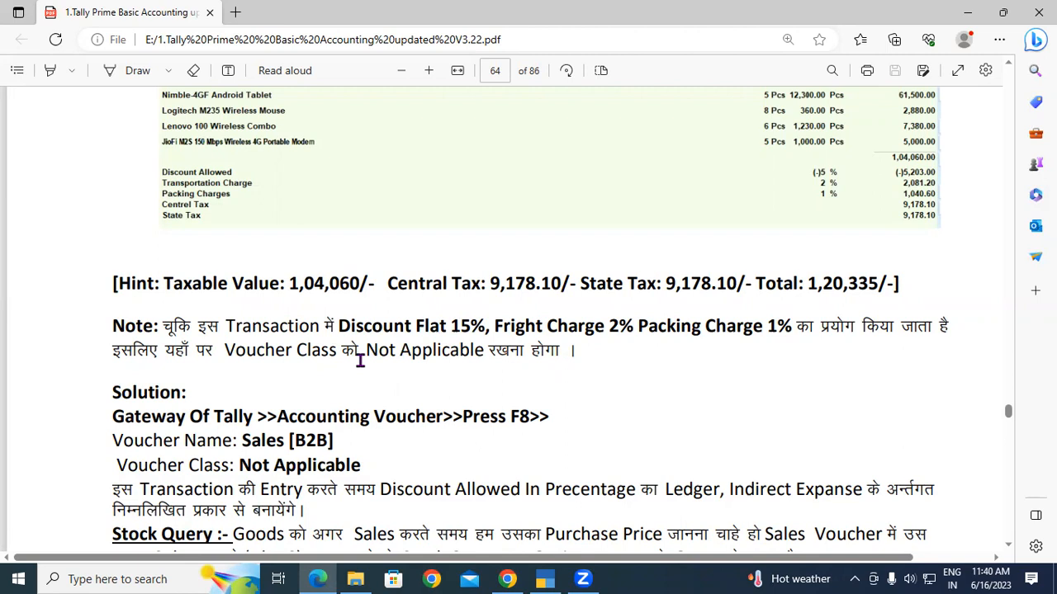
pyautogui.scroll(-1, 323, 350)
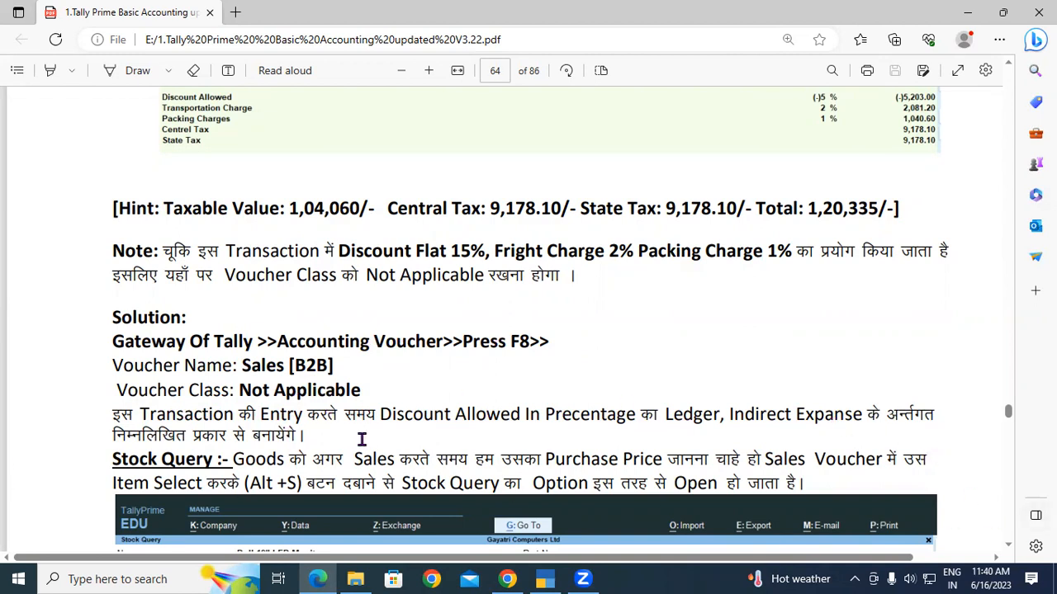
pyautogui.scroll(-2, 372, 437)
pyautogui.scroll(2, 376, 442)
pyautogui.scroll(2, 371, 405)
pyautogui.scroll(-1, 413, 375)
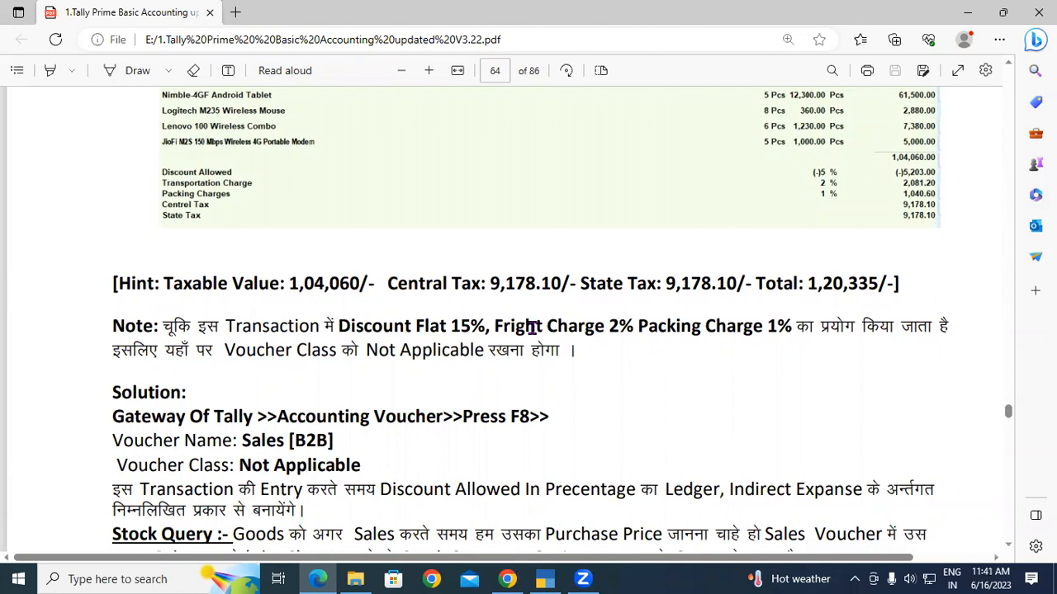
# Step: Switch back to TallyPrime, quit the blank sales voucher and open the Day Book
pyautogui.click(547, 579)
pyautogui.press('Escape')
pyautogui.press('n')
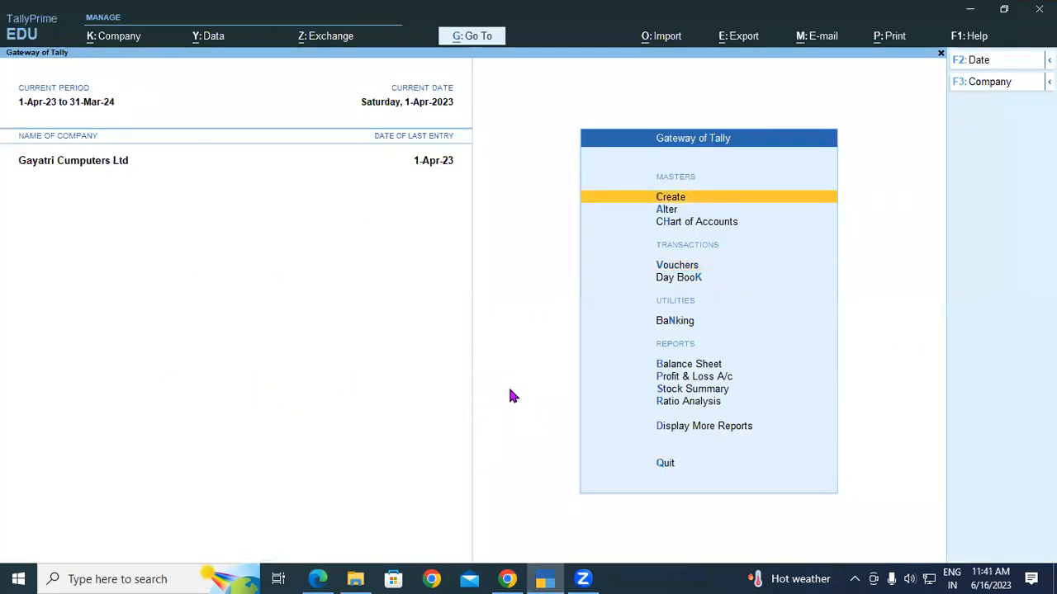
pyautogui.press('d')
pyautogui.press('d')
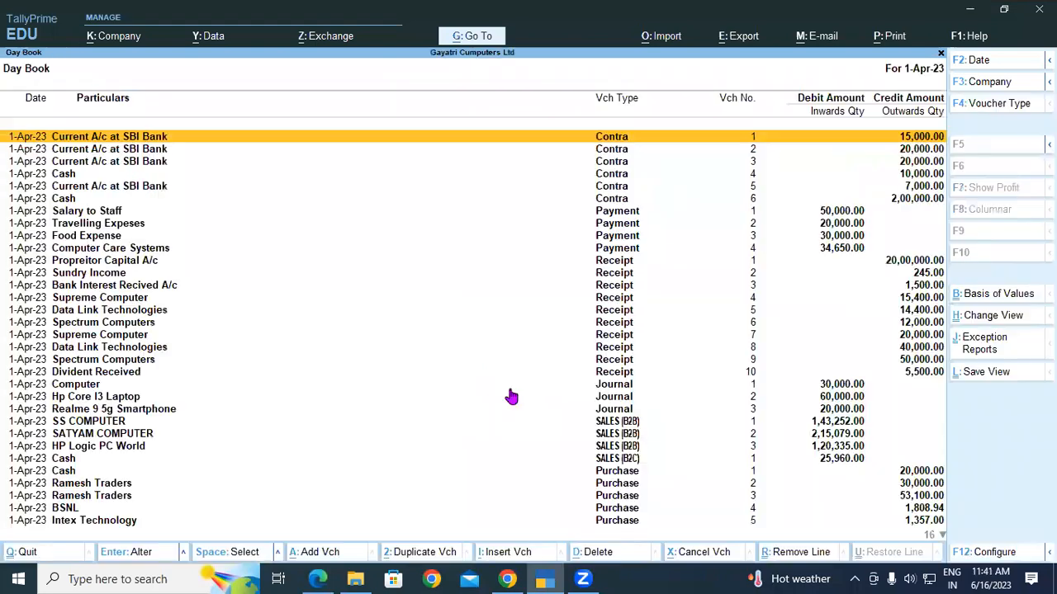
# Step: Limit the Day Book to SALES (B2B) vouchers and select the HP Logic PC World entry
pyautogui.press('F4')
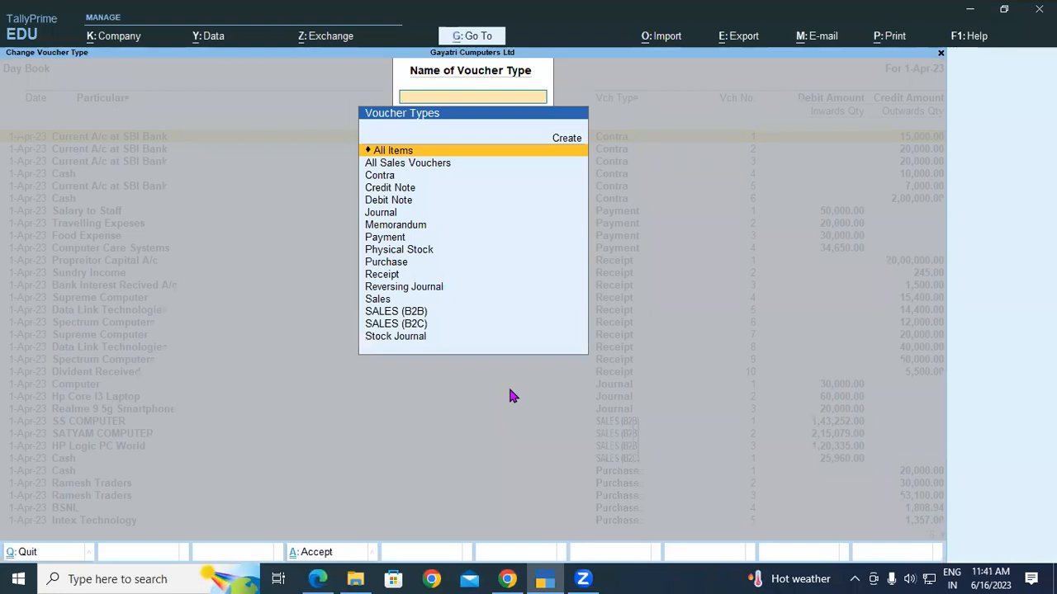
pyautogui.press('Down')
pyautogui.press('Down')
pyautogui.press('Down')
pyautogui.press('Down')
pyautogui.press('Down')
pyautogui.press('Down')
pyautogui.press('Down')
pyautogui.press('Down')
pyautogui.press('Down')
pyautogui.press('Down')
pyautogui.press('Down')
pyautogui.press('Down')
pyautogui.press('Down')
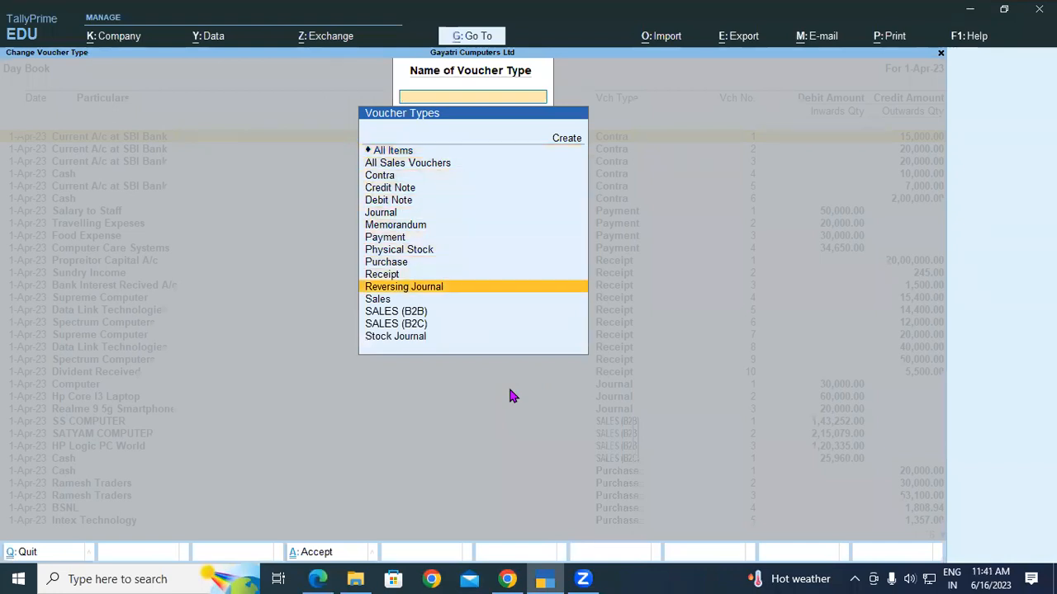
pyautogui.press('Return')
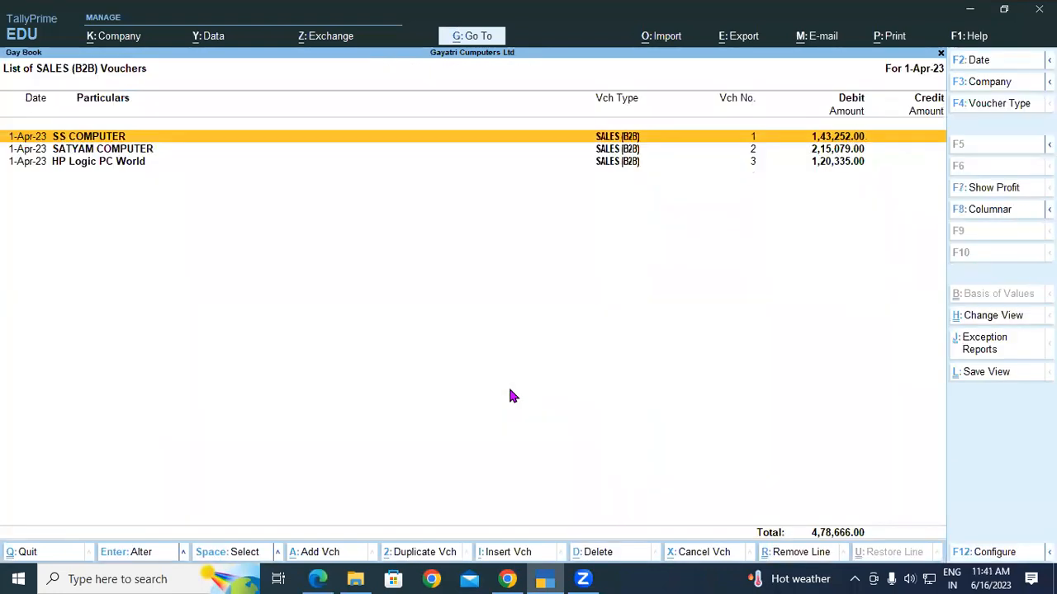
pyautogui.press('Down')
pyautogui.press('Down')
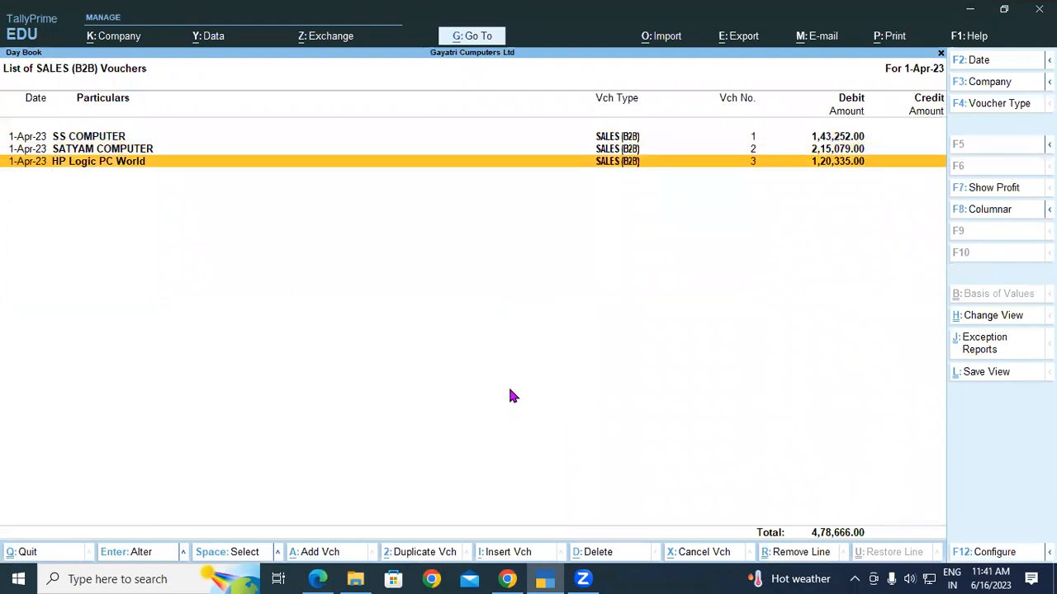
# Step: Open the HP Logic PC World sales voucher and its Discount Allow ledger for alteration
pyautogui.press('Return')
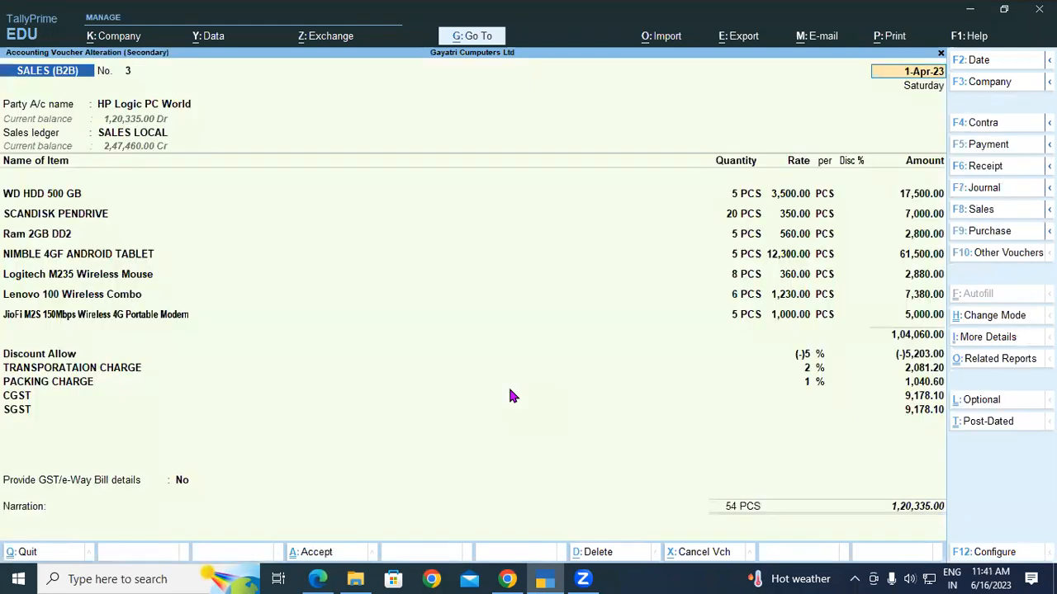
pyautogui.click(59, 353)
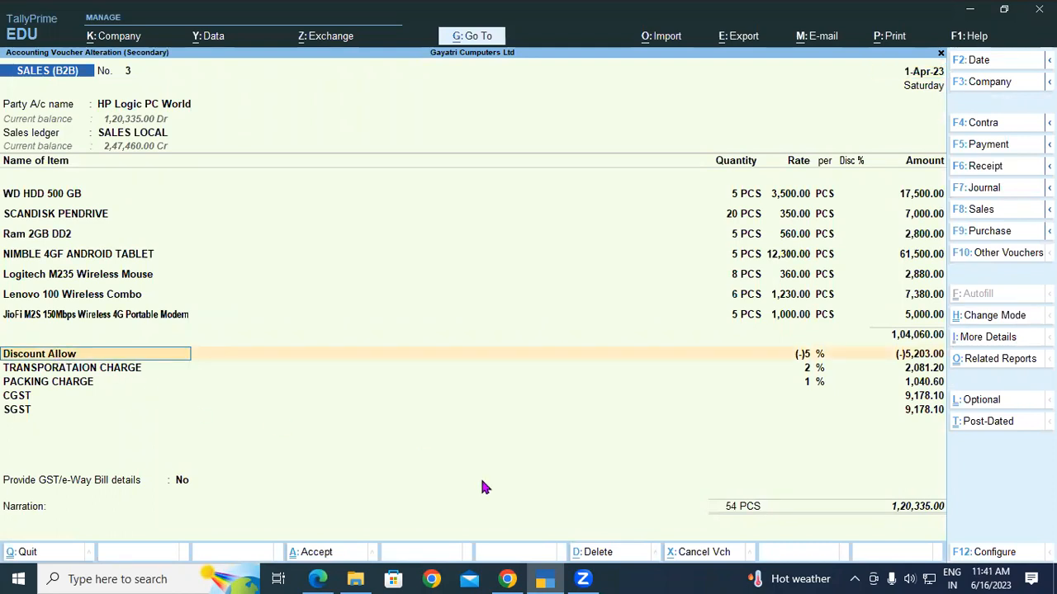
pyautogui.hotkey('ctrl', 'Return')
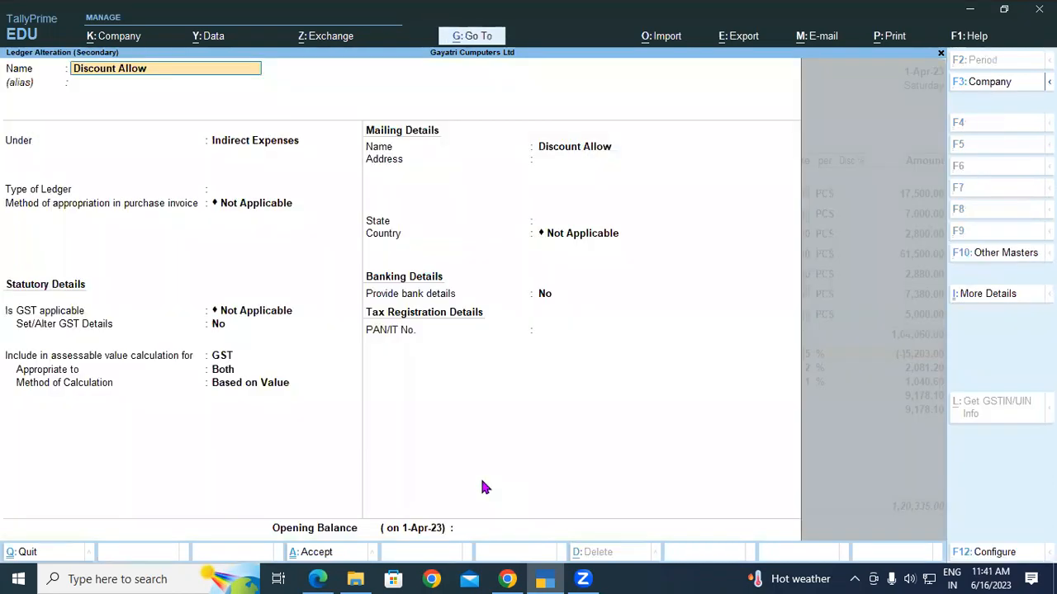
# Step: Set the Discount Allow ledger's inclusion in assessable value calculation to Not Applicable and save the ledger
pyautogui.press('Return')
pyautogui.press('Return')
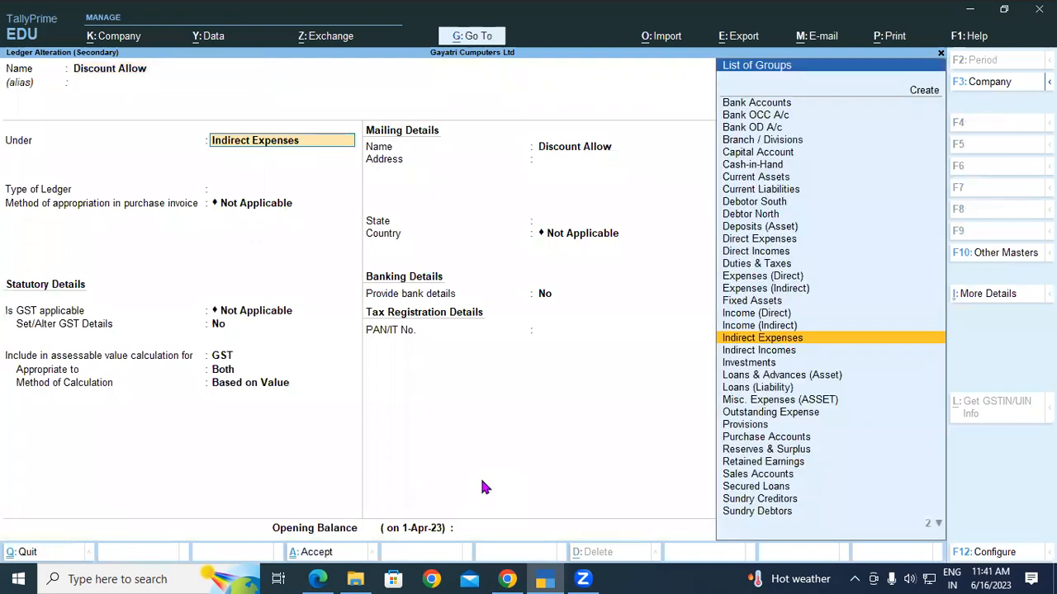
pyautogui.press('Return')
pyautogui.press('Return')
pyautogui.press('Return')
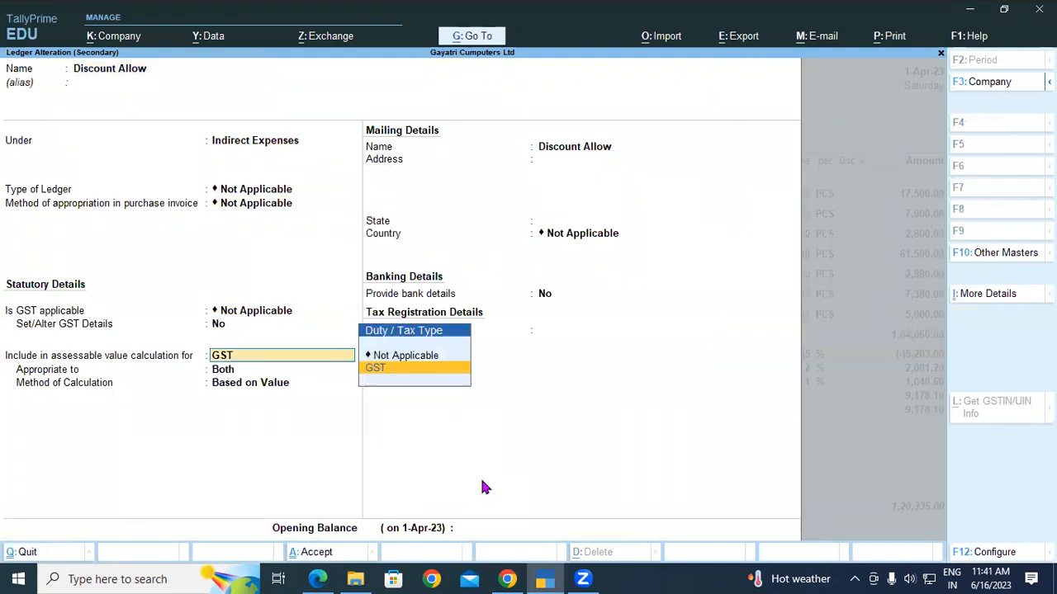
pyautogui.press('Up')
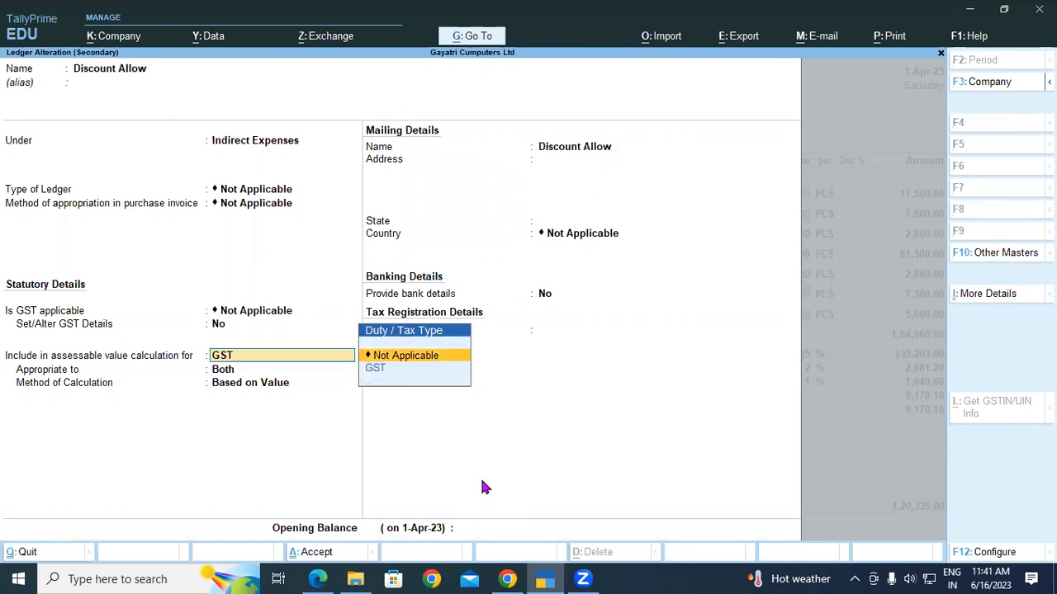
pyautogui.press('Return')
pyautogui.hotkey('ctrl', 'a')
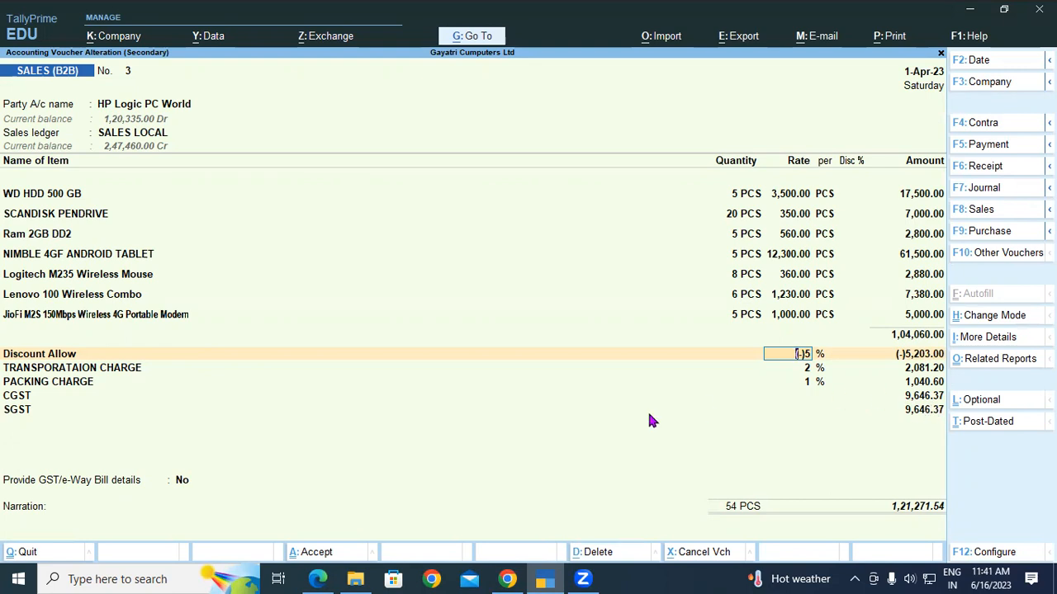
# Step: Include the voucher's Discount Allow ledger in the assessable value calculation for GST, appropriated to Both, and save the ledger
pyautogui.click(57, 355)
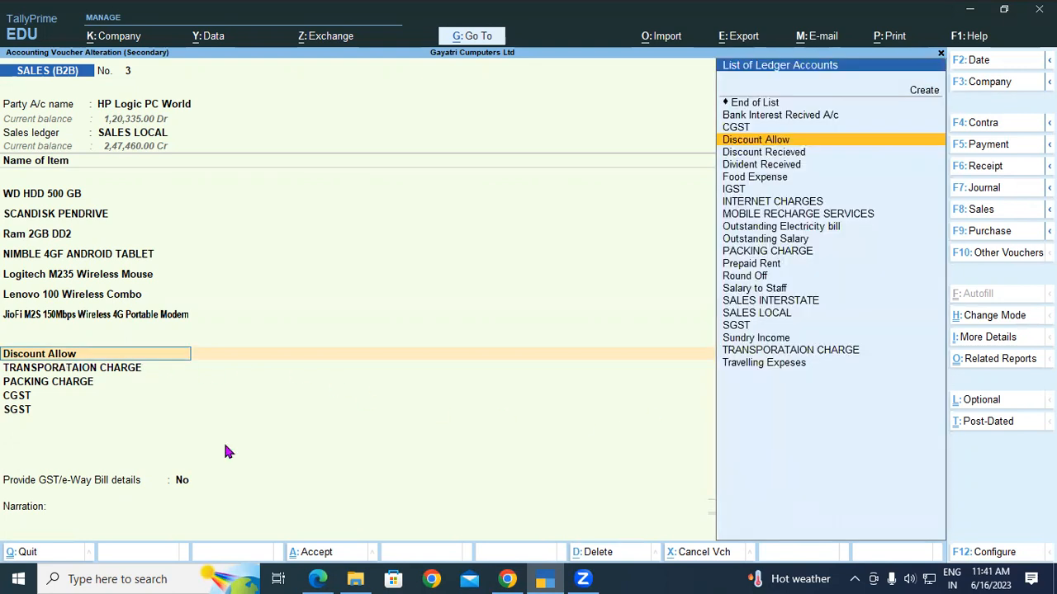
pyautogui.hotkey('ctrl', 'Return')
pyautogui.press('Return')
pyautogui.press('Return')
pyautogui.press('Return')
pyautogui.press('Return')
pyautogui.press('Return')
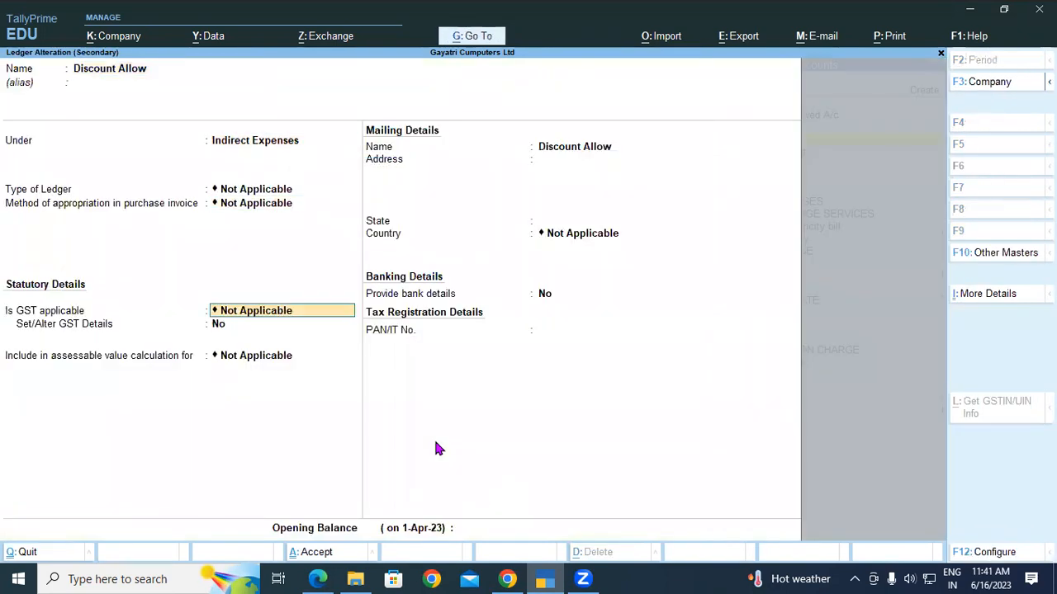
pyautogui.press('Return')
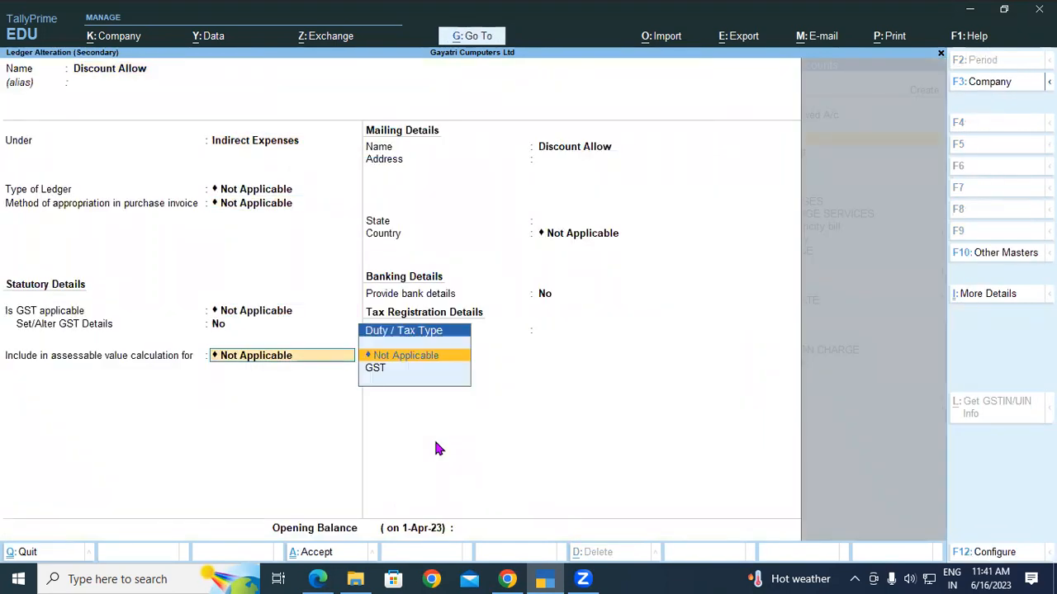
pyautogui.press('Down')
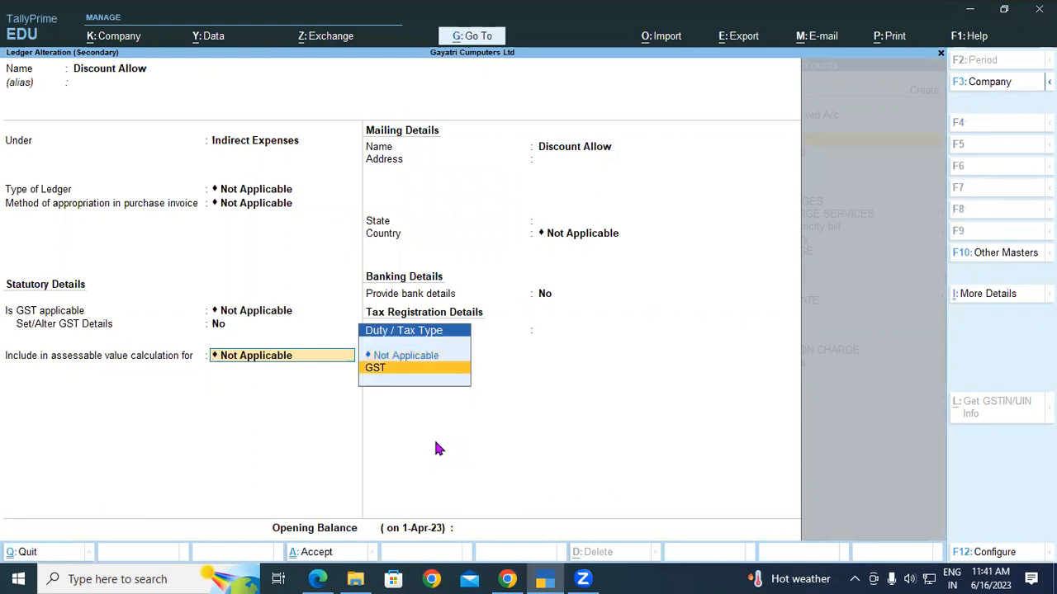
pyautogui.press('Return')
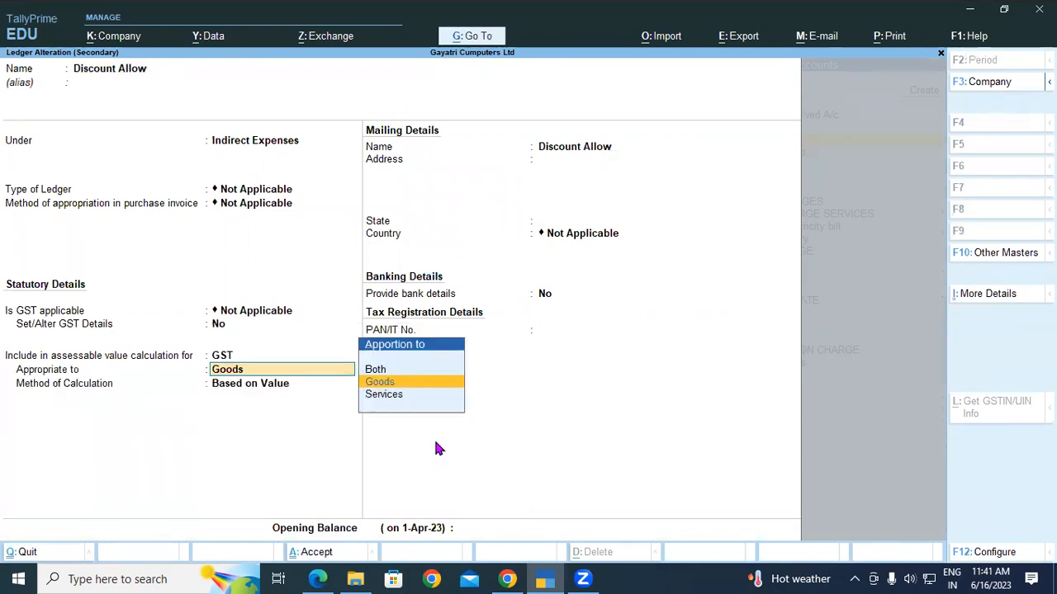
pyautogui.press('Up')
pyautogui.press('Return')
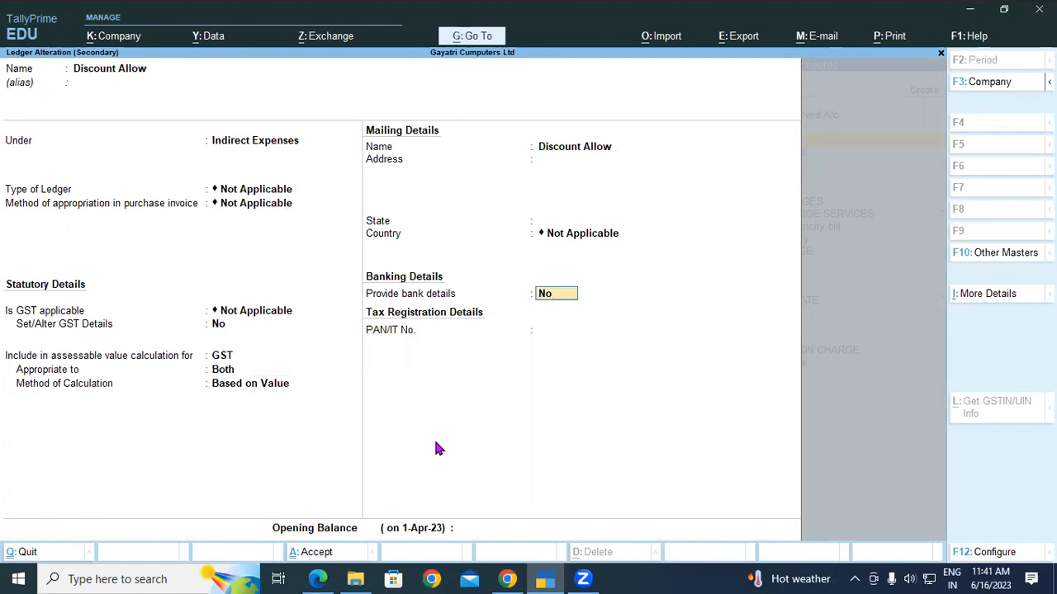
pyautogui.press('ctrl')
pyautogui.hotkey('ctrl', 'a')
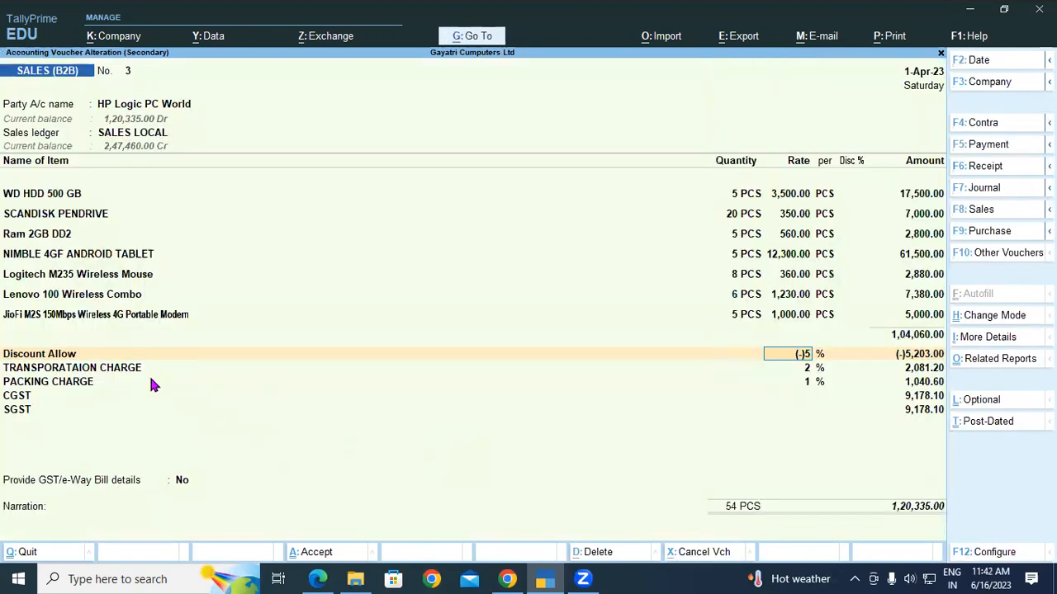
# Step: Set the TRANSPORATAION CHARGE ledger's inclusion in assessable value calculation to Not Applicable and save the ledger
pyautogui.click(128, 373)
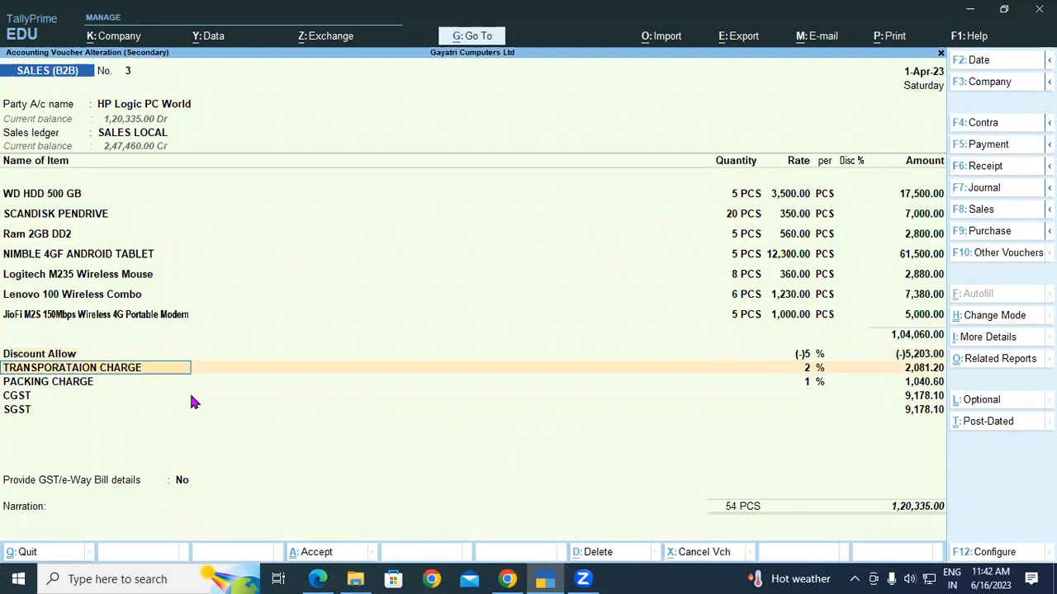
pyautogui.hotkey('ctrl', 'Return')
pyautogui.press('Return')
pyautogui.press('Return')
pyautogui.press('Return')
pyautogui.press('Return')
pyautogui.press('Return')
pyautogui.press('Return')
pyautogui.press('Return')
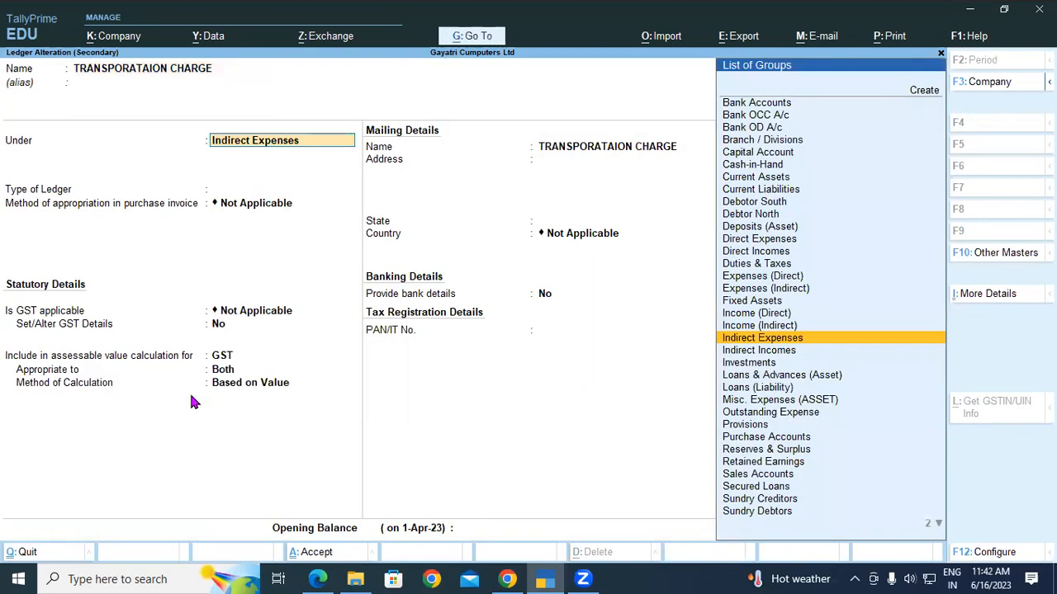
pyautogui.press('Up')
pyautogui.press('Return')
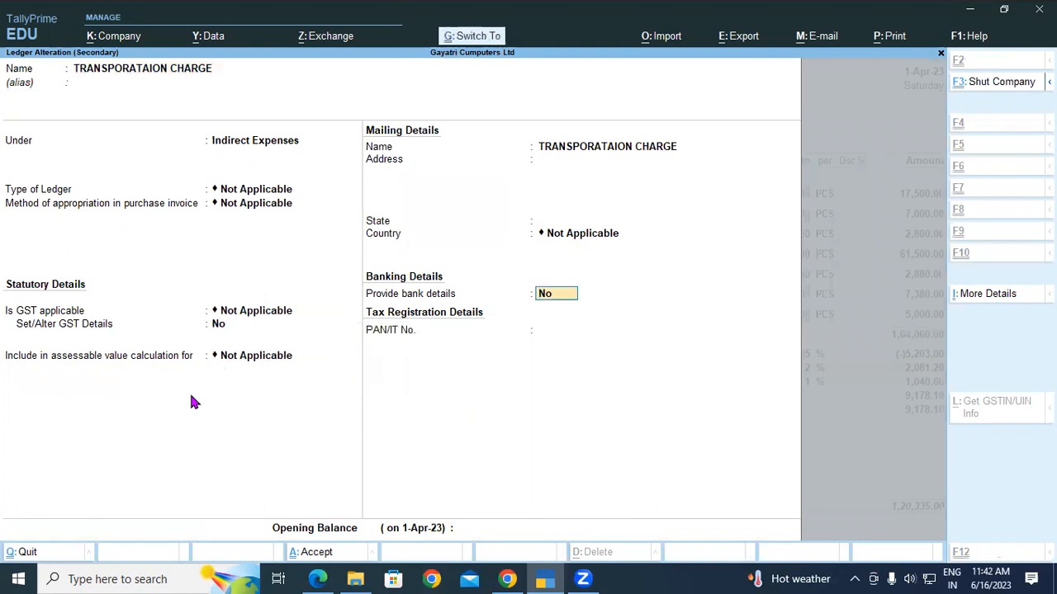
pyautogui.hotkey('ctrl', 'a')
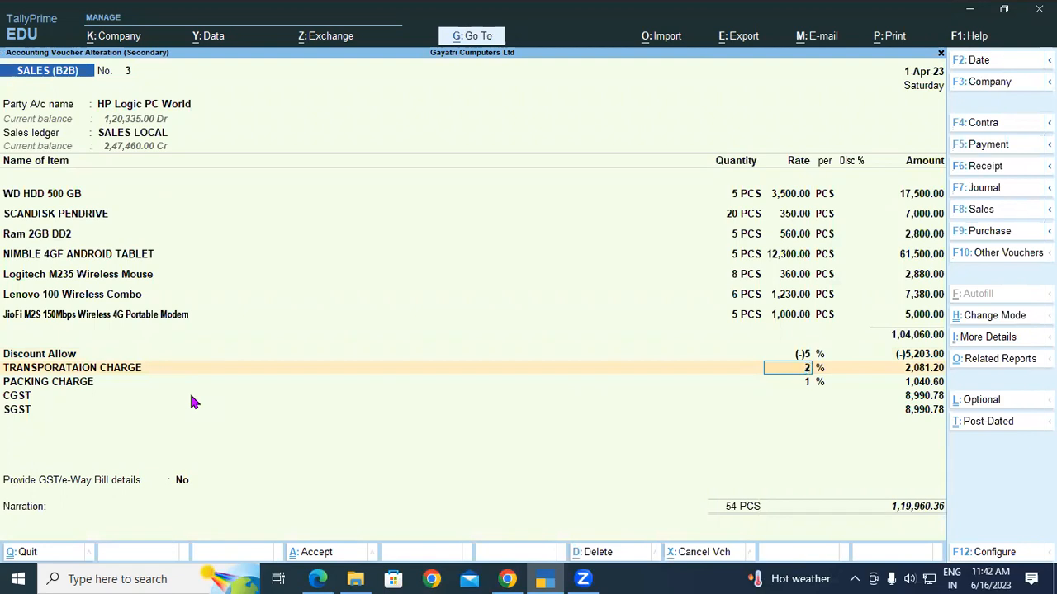
# Step: Include TRANSPORATAION CHARGE in the assessable value calculation for GST, appropriated to Both, and save the voucher without sending details for e-Way Bill generation
pyautogui.press('BackSpace')
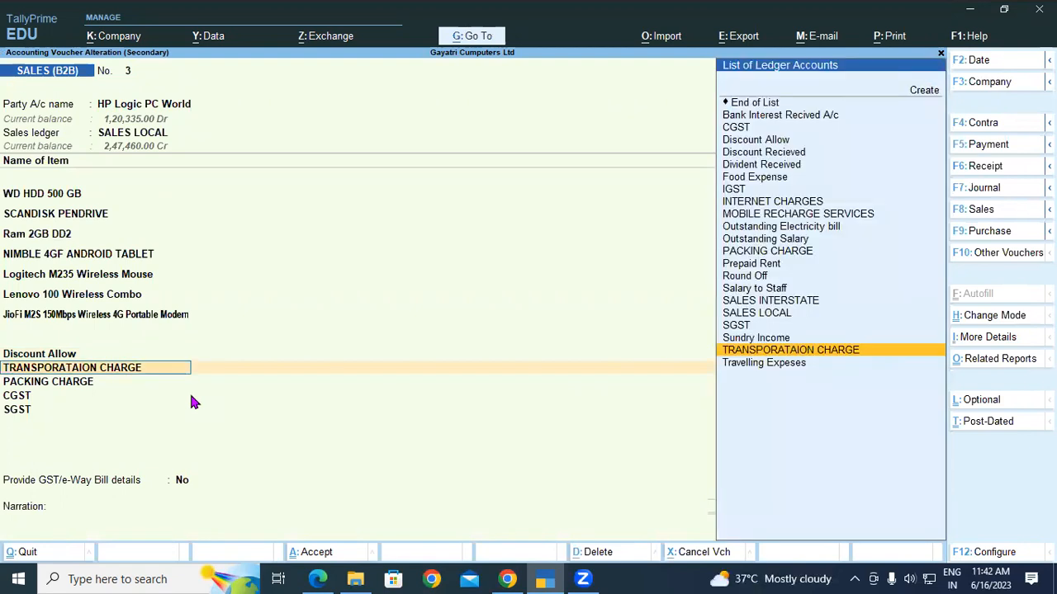
pyautogui.hotkey('ctrl', 'Return')
pyautogui.press('Return')
pyautogui.press('Return')
pyautogui.press('Return')
pyautogui.press('Return')
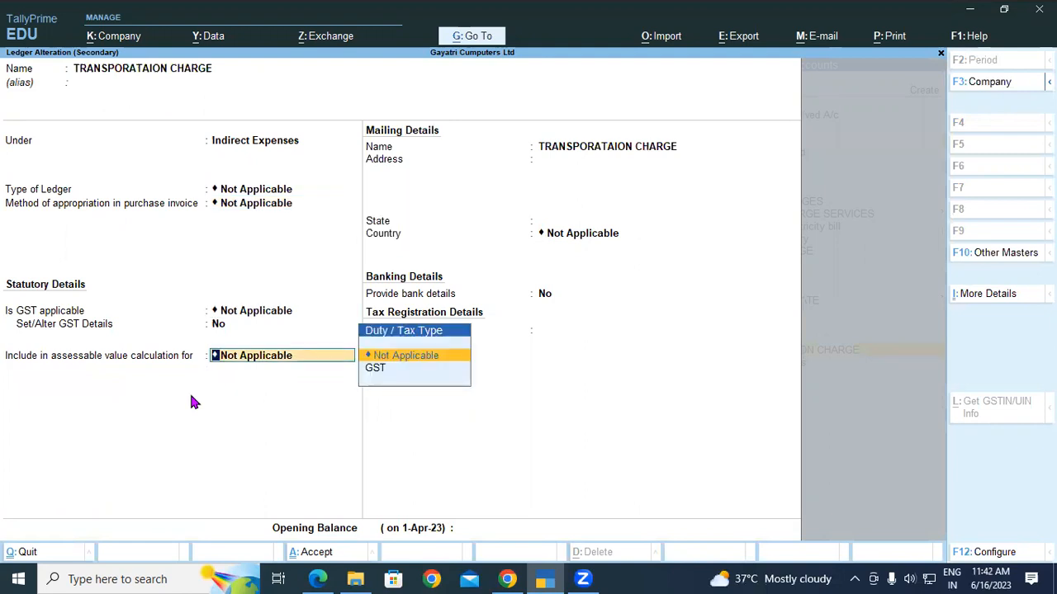
pyautogui.press('Down')
pyautogui.press('Return')
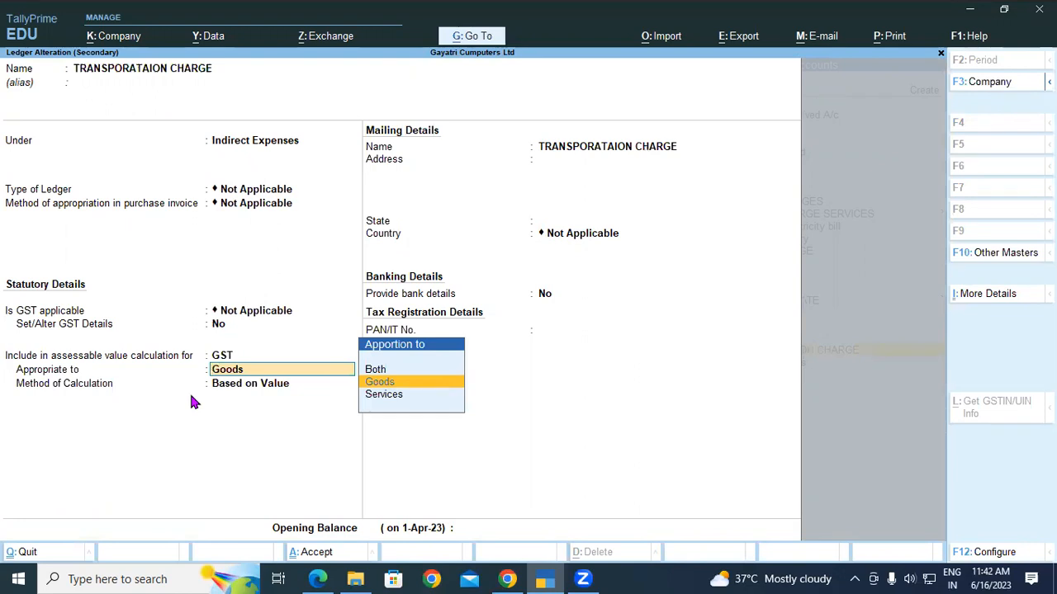
pyautogui.press('Up')
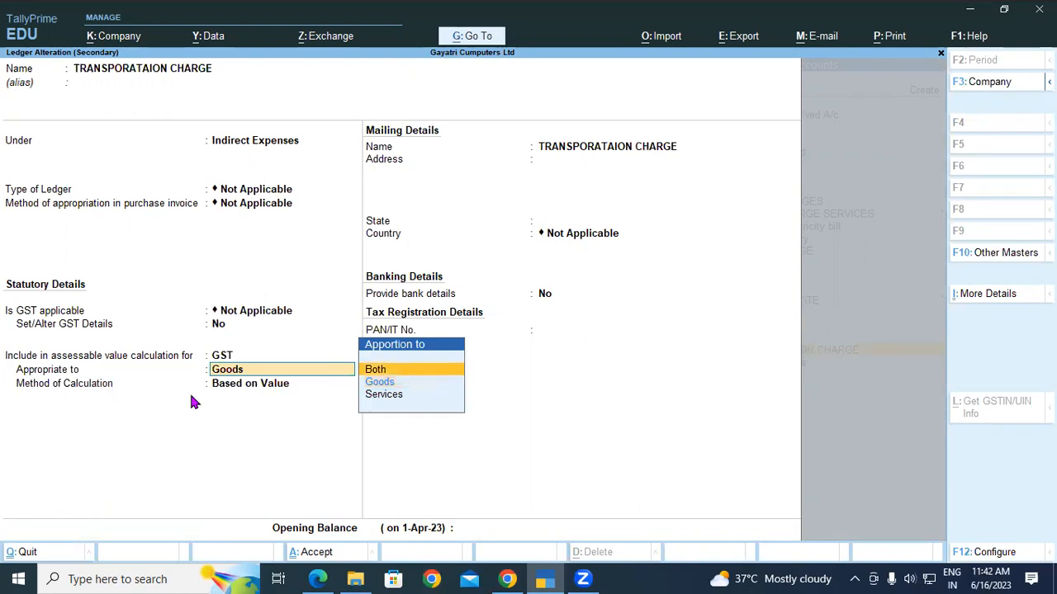
pyautogui.press('Return')
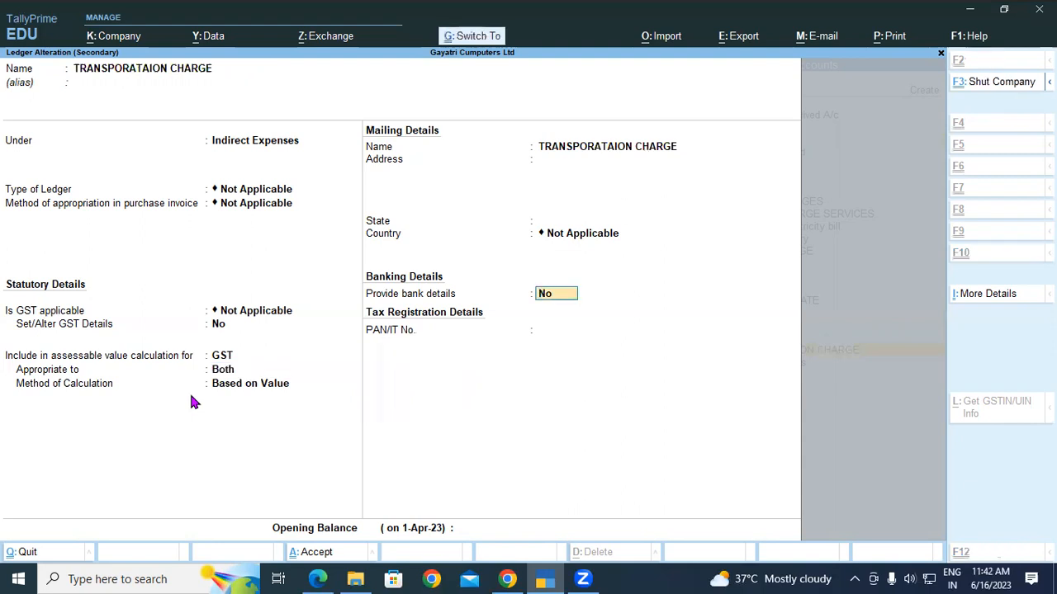
pyautogui.hotkey('ctrl', 'a')
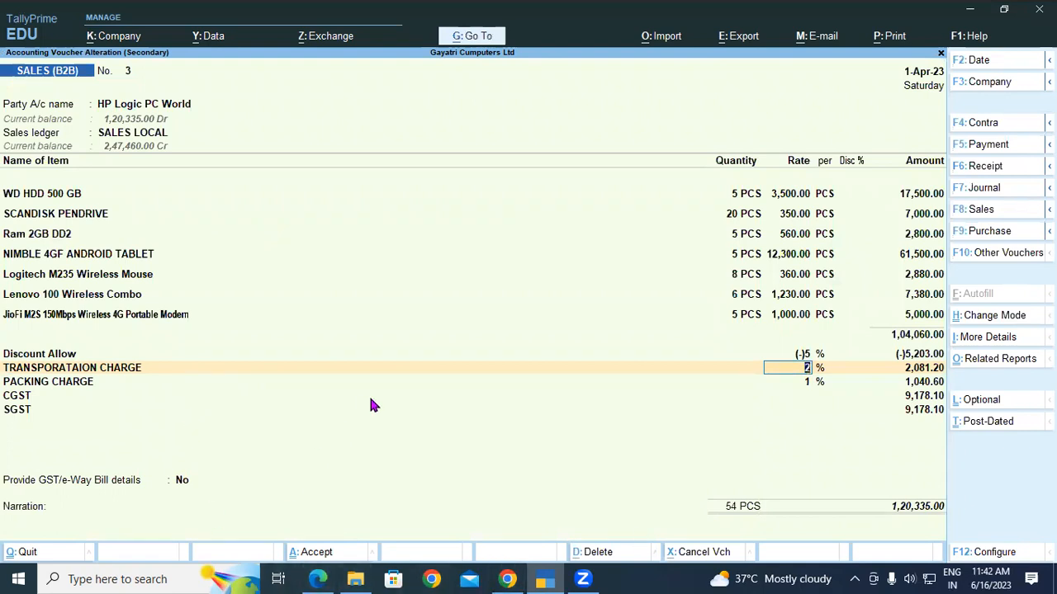
pyautogui.hotkey('ctrl', 'a')
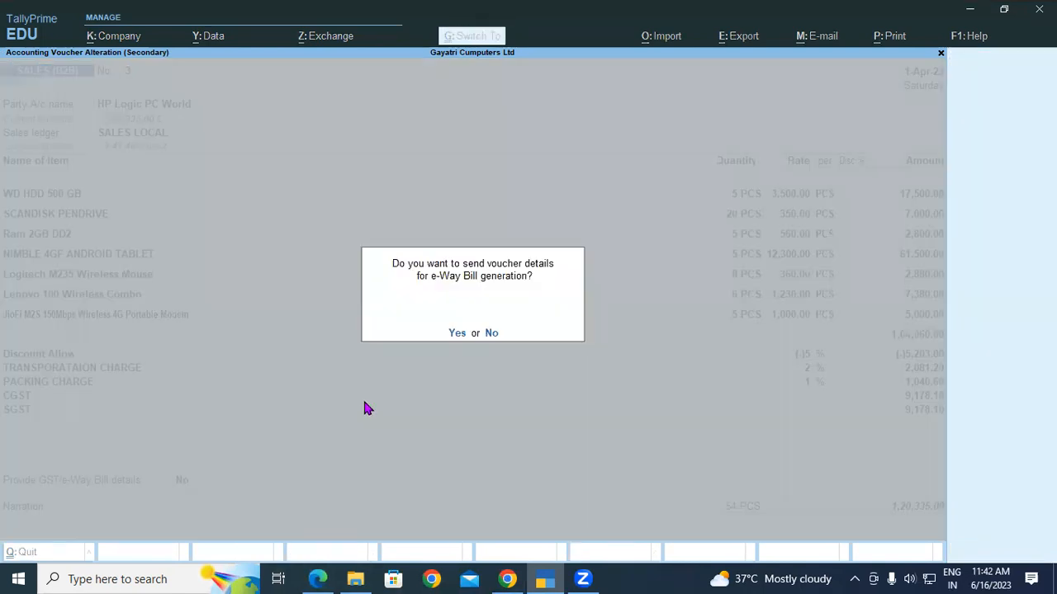
pyautogui.click(492, 333)
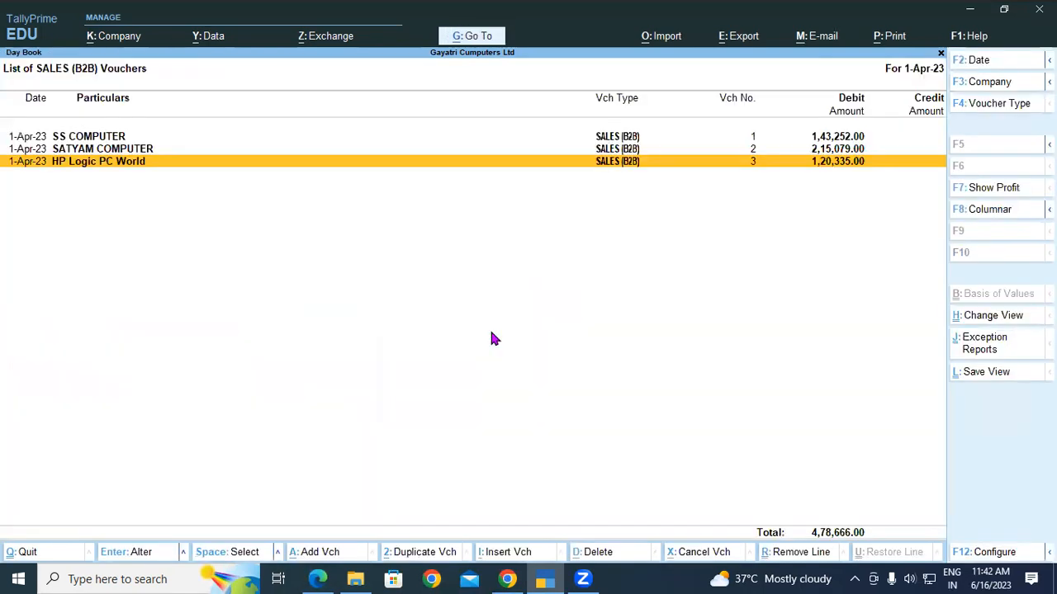